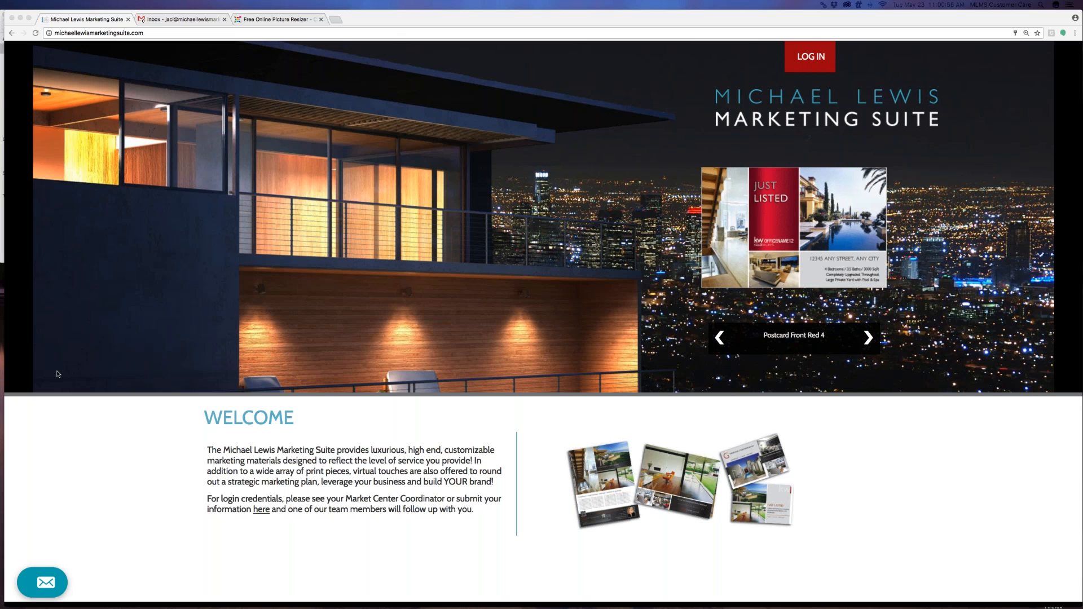
Open the LOG IN form, with the saved email and password already filled in
left_click(831, 61)
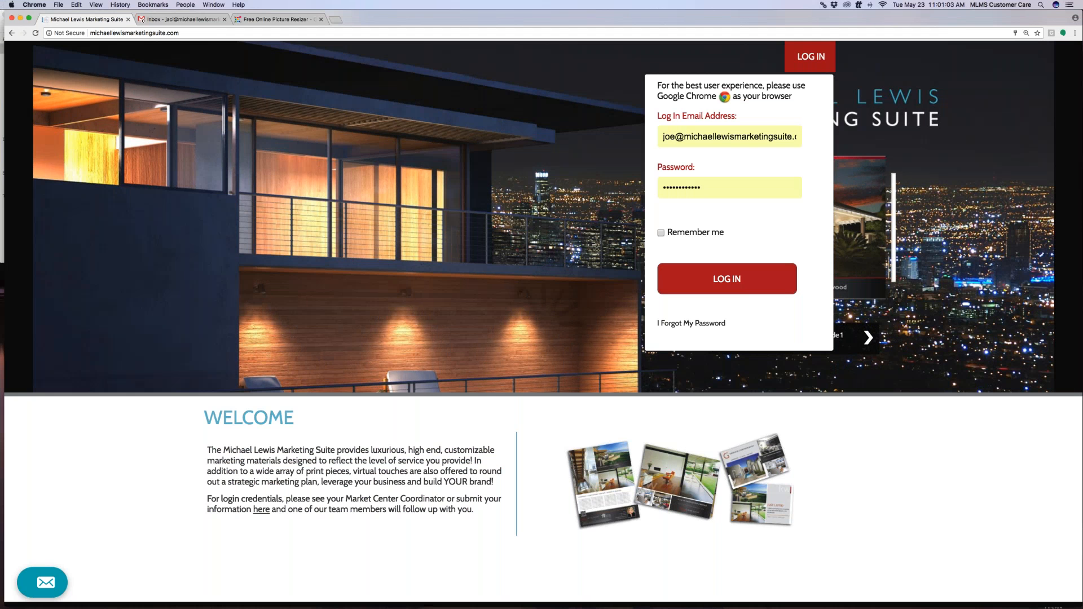
Sign in to reach the Account Information screen showing the agent's profile, logo and QR code
left_click(727, 279)
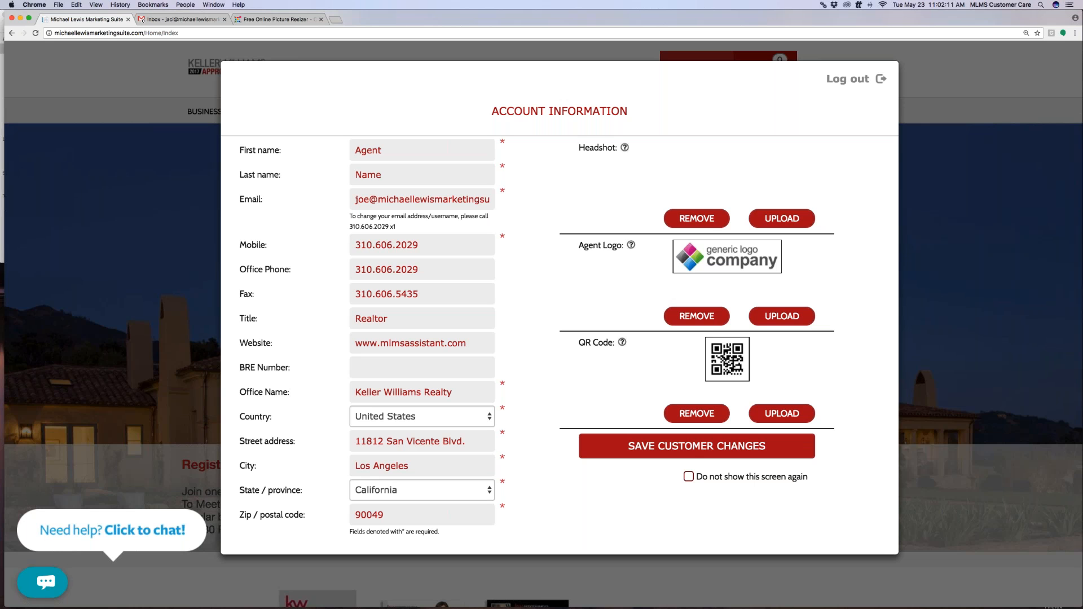
Save the customer changes, then browse the Red Series business card templates
left_click(693, 449)
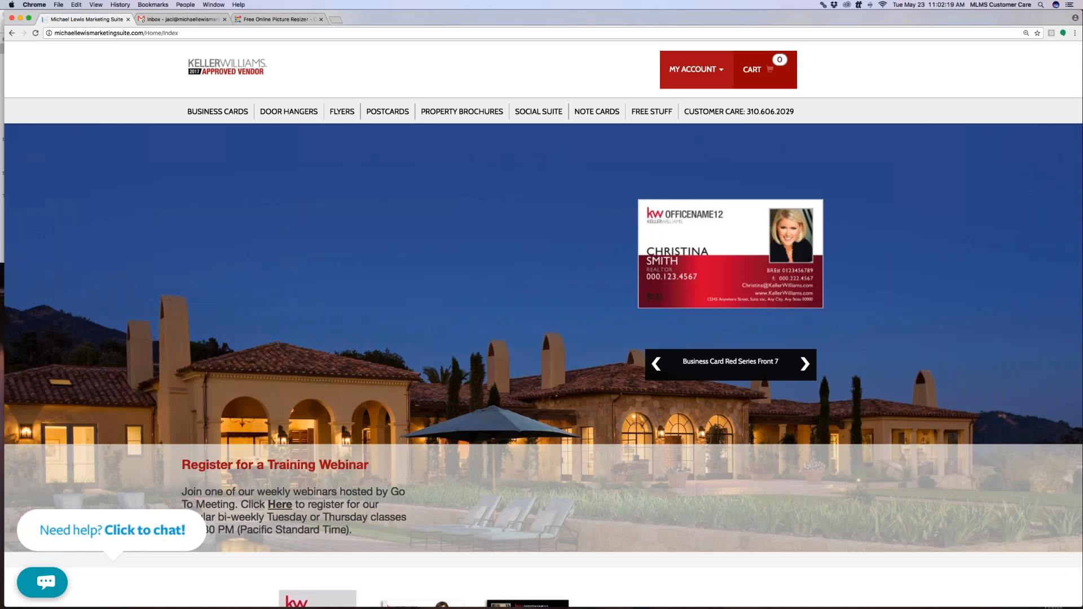
left_click(217, 112)
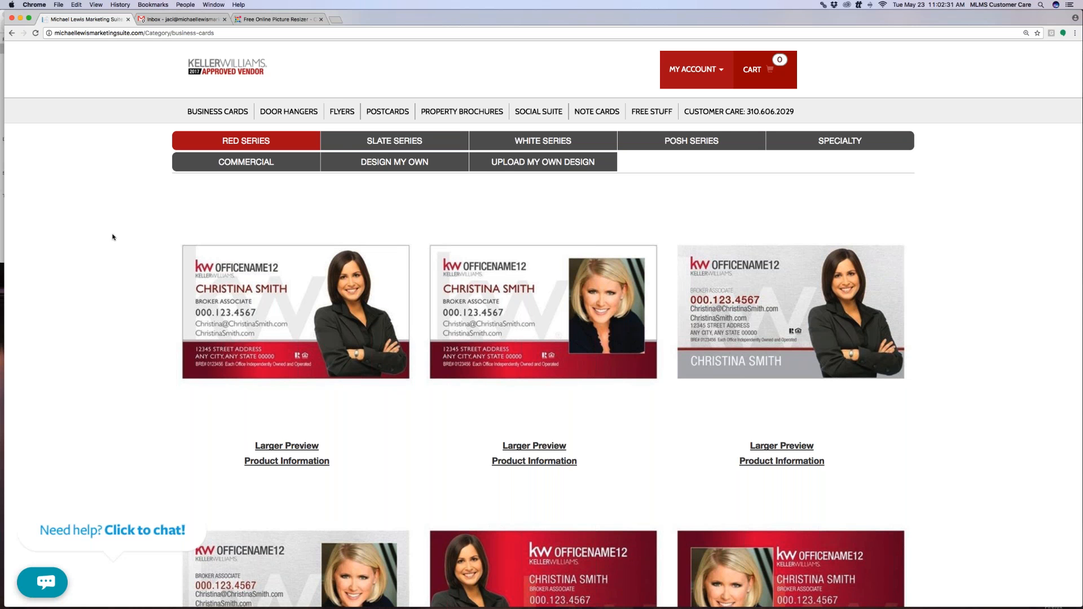
scroll(113, 237, "down", 2)
scroll(113, 237, "down", 15)
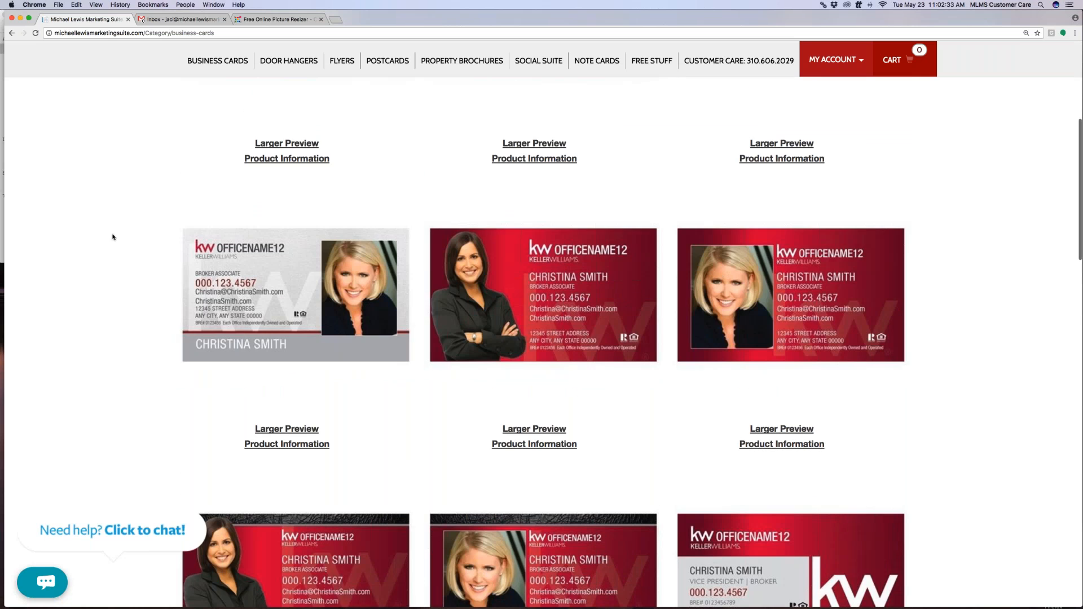
scroll(113, 237, "up", 18)
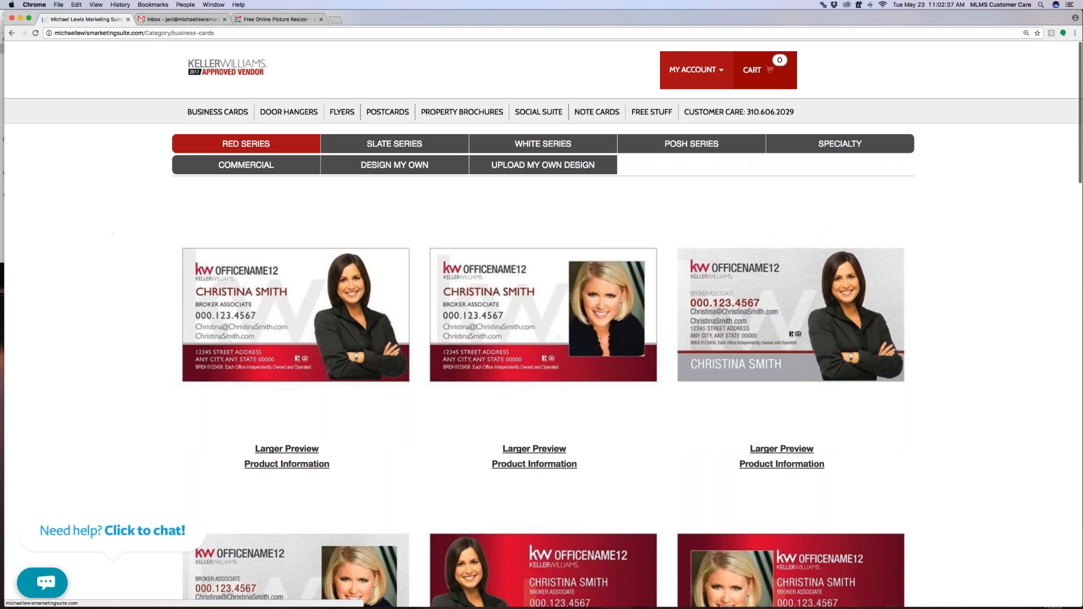
Look through the Slate, White, Posh, Specialty and Commercial business card series in turn
left_click(394, 143)
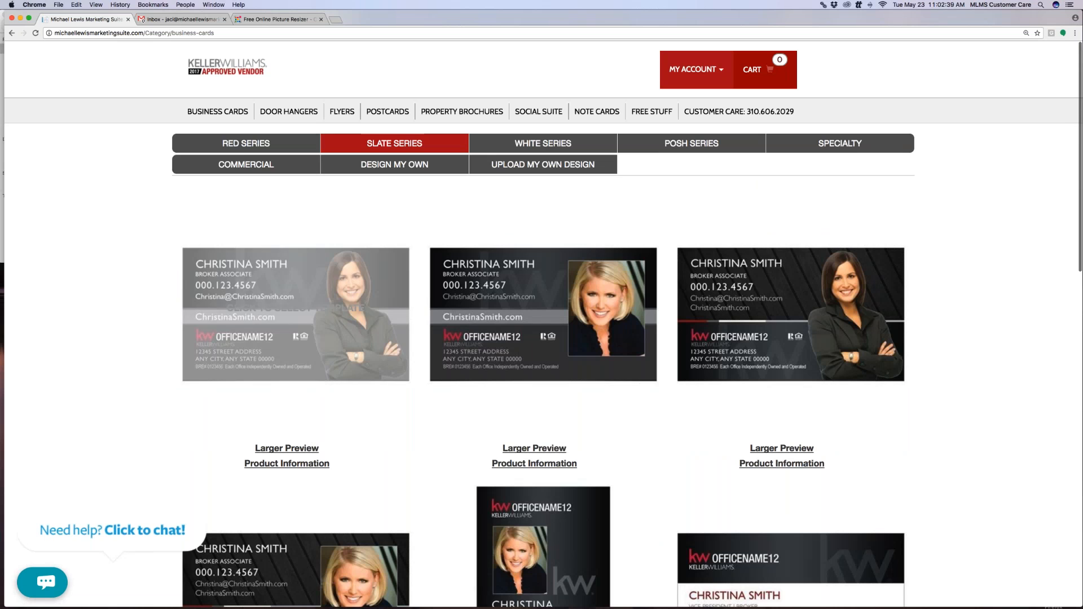
scroll(131, 315, "down", 3)
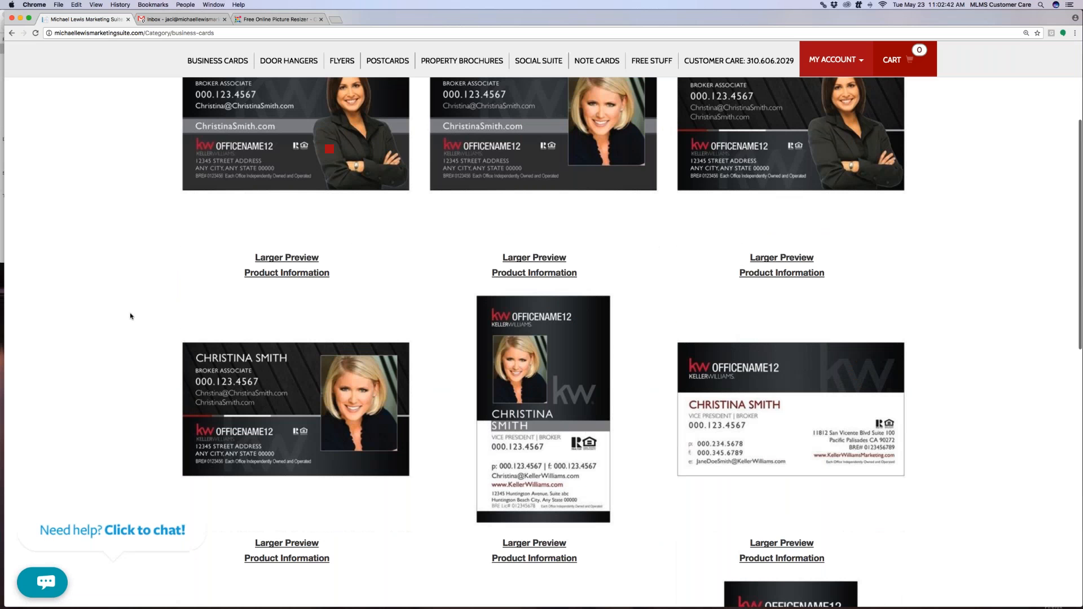
scroll(131, 316, "down", 5)
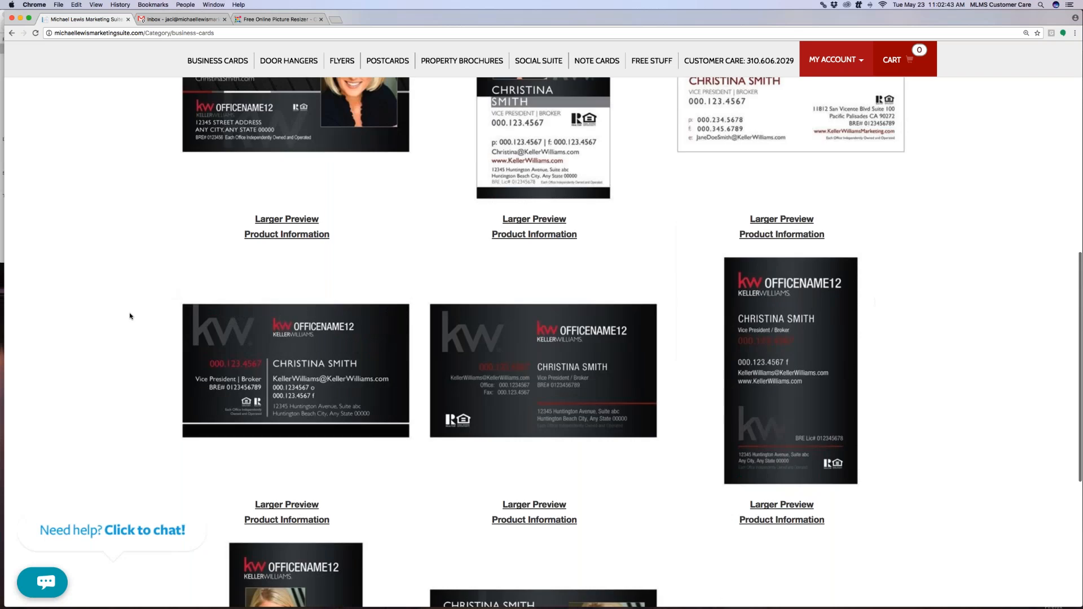
scroll(131, 316, "up", 9)
left_click(543, 144)
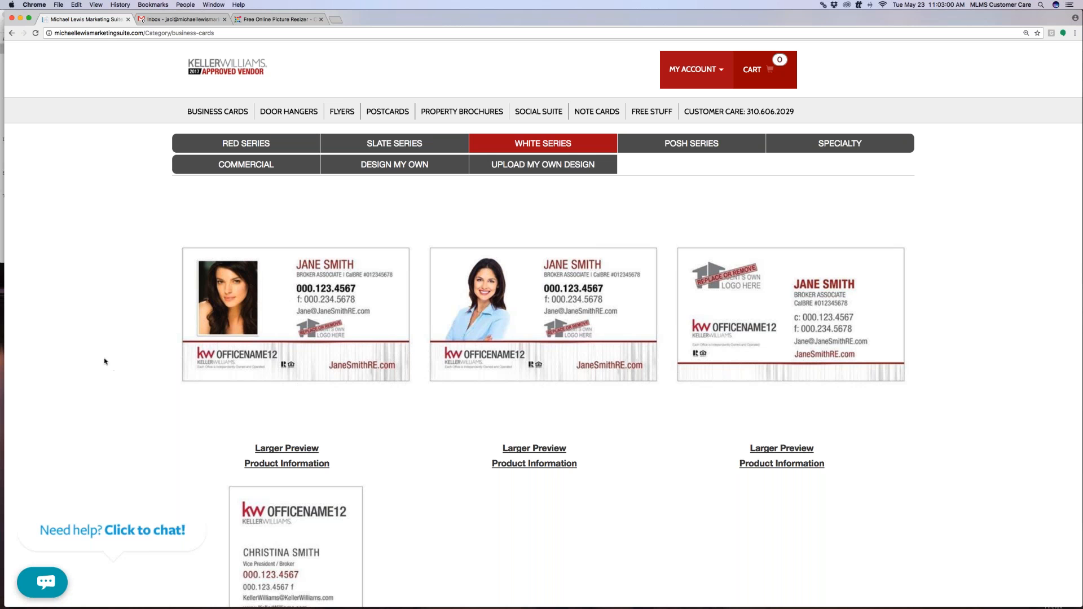
left_click(731, 149)
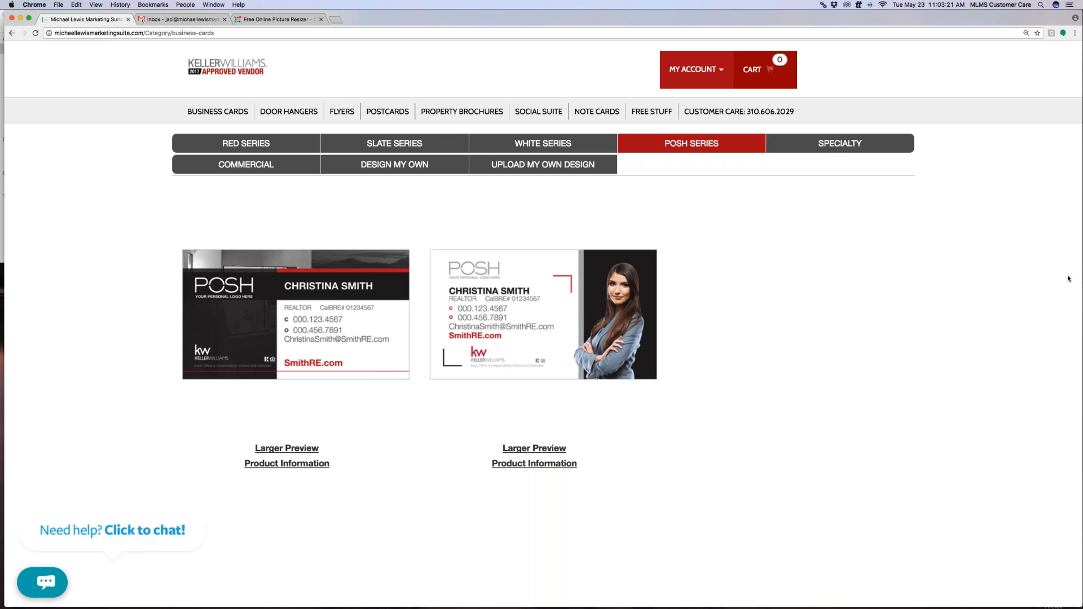
left_click(841, 145)
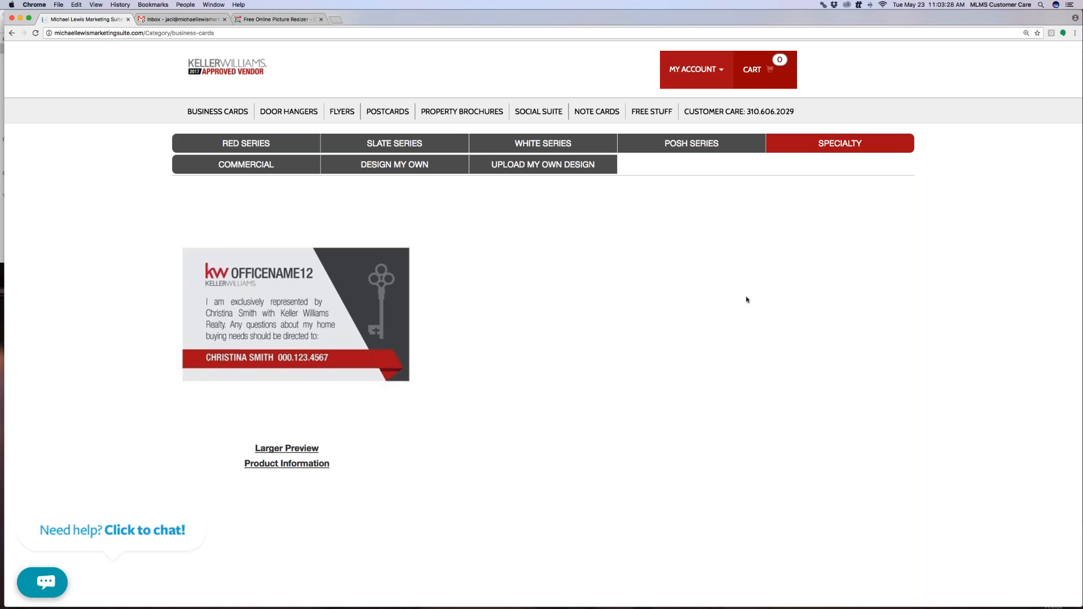
left_click(229, 164)
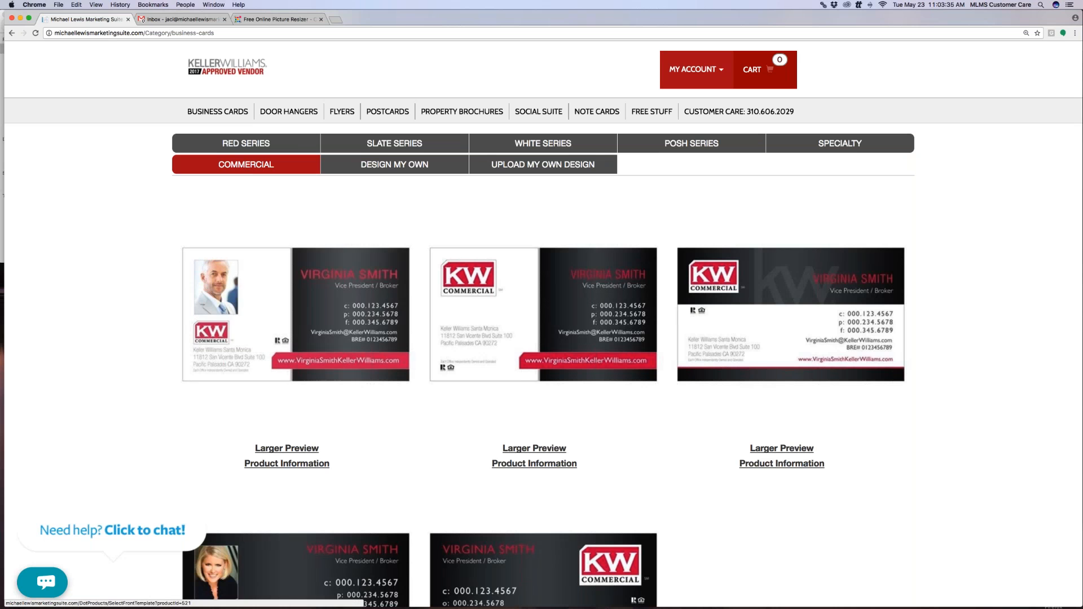
Preview the Design My Own and Upload My Own Design options, then return to Red Series
left_click(365, 165)
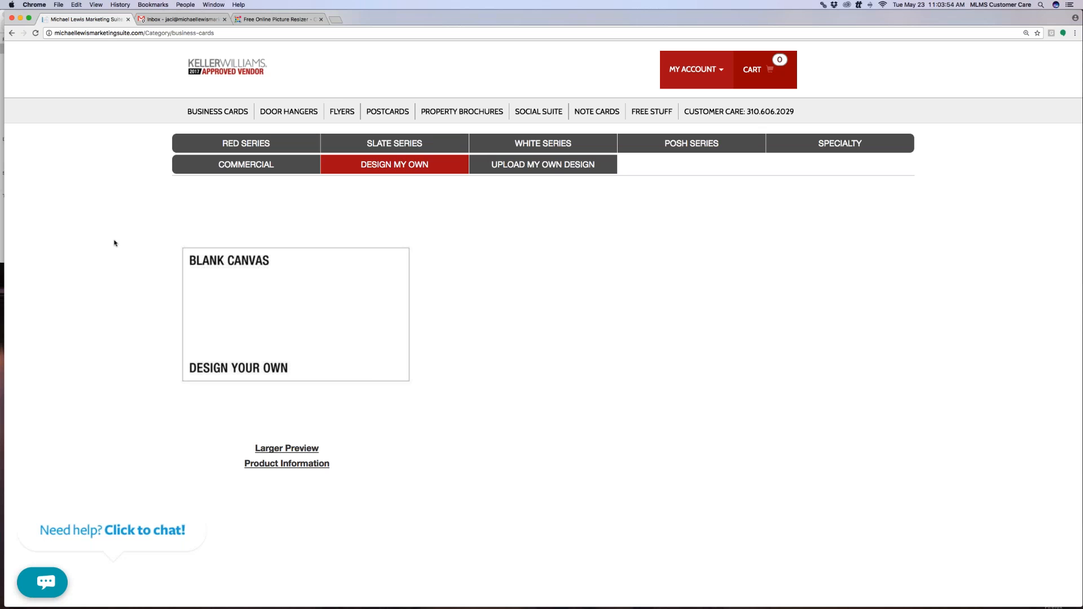
left_click(609, 168)
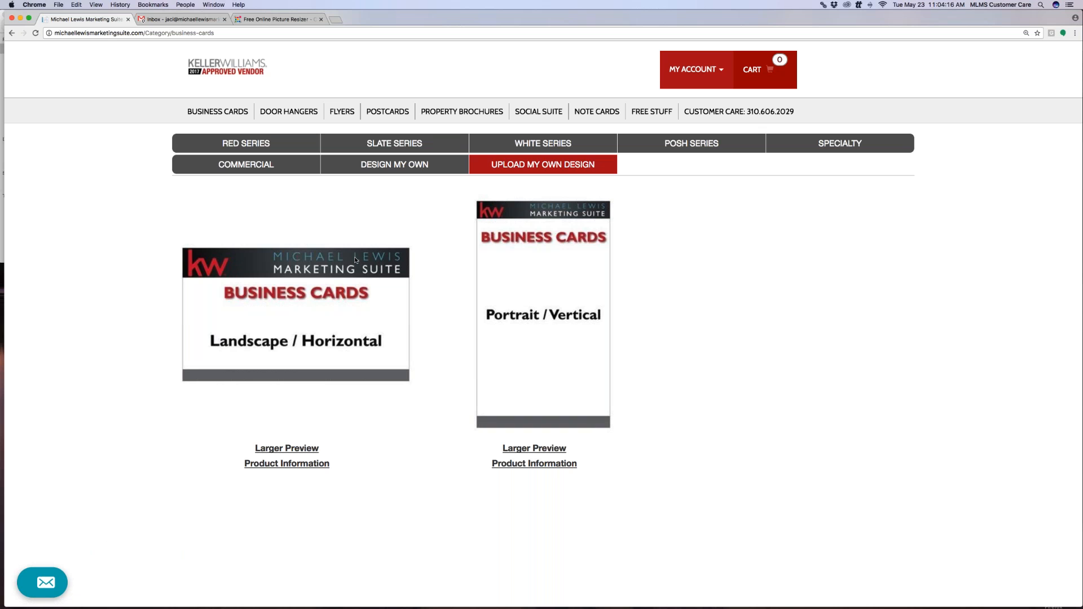
left_click(246, 145)
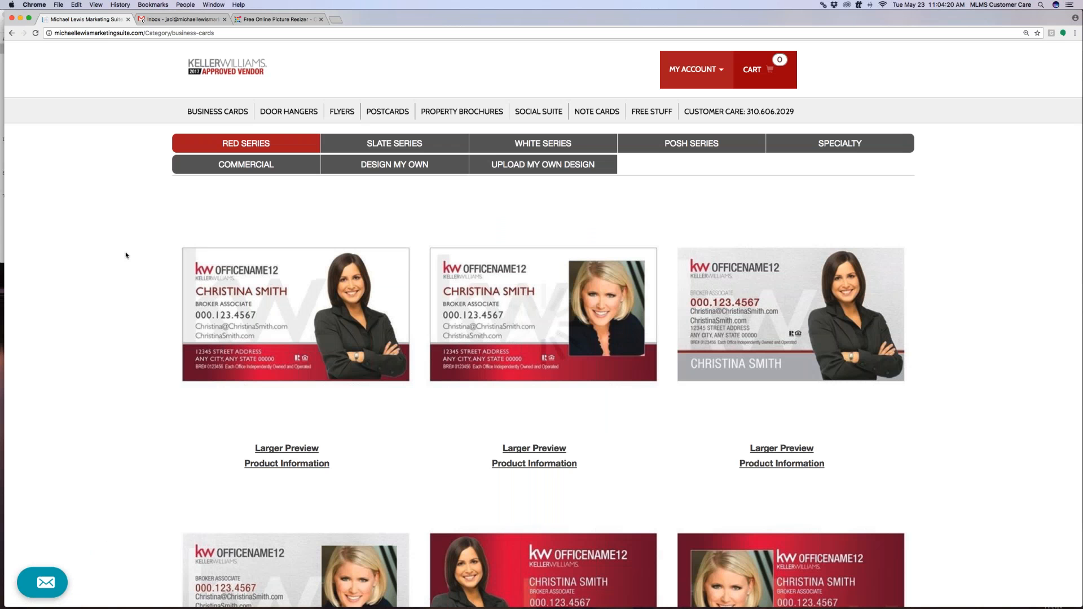
left_click(286, 448)
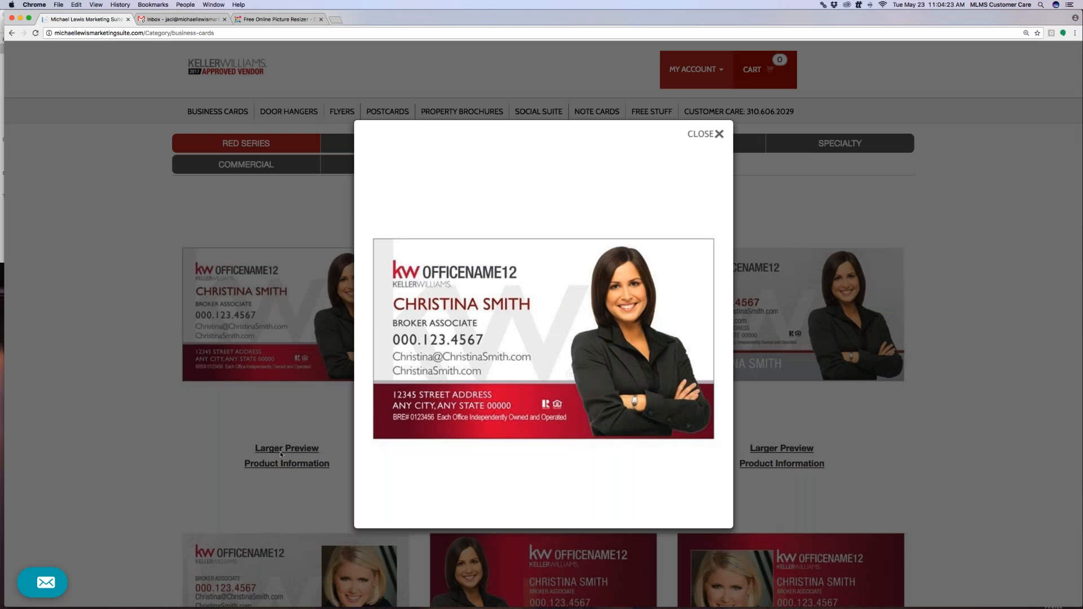
left_click(717, 134)
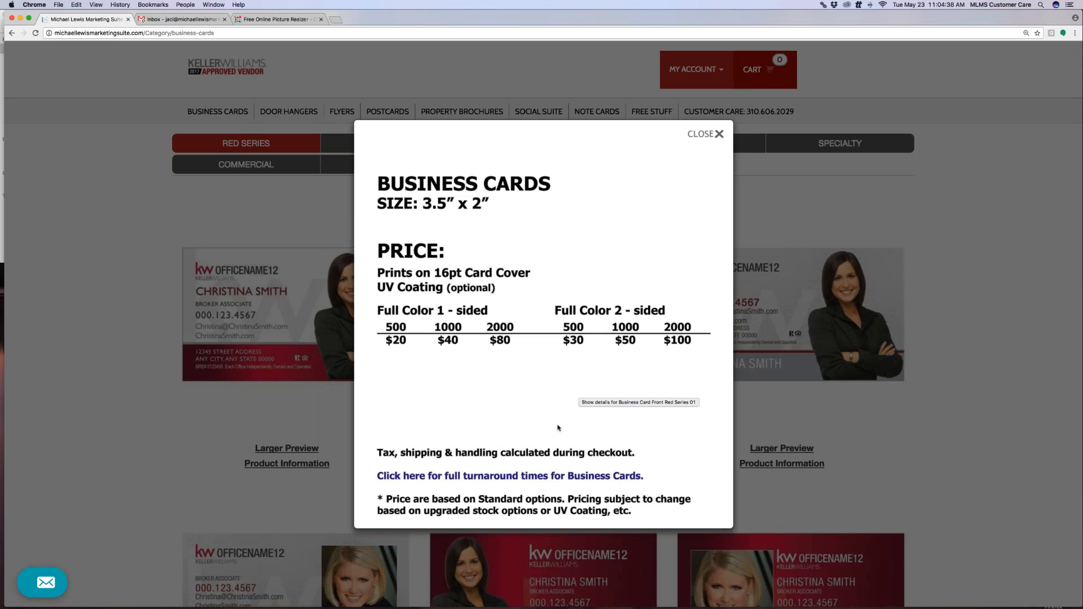
left_click(492, 477)
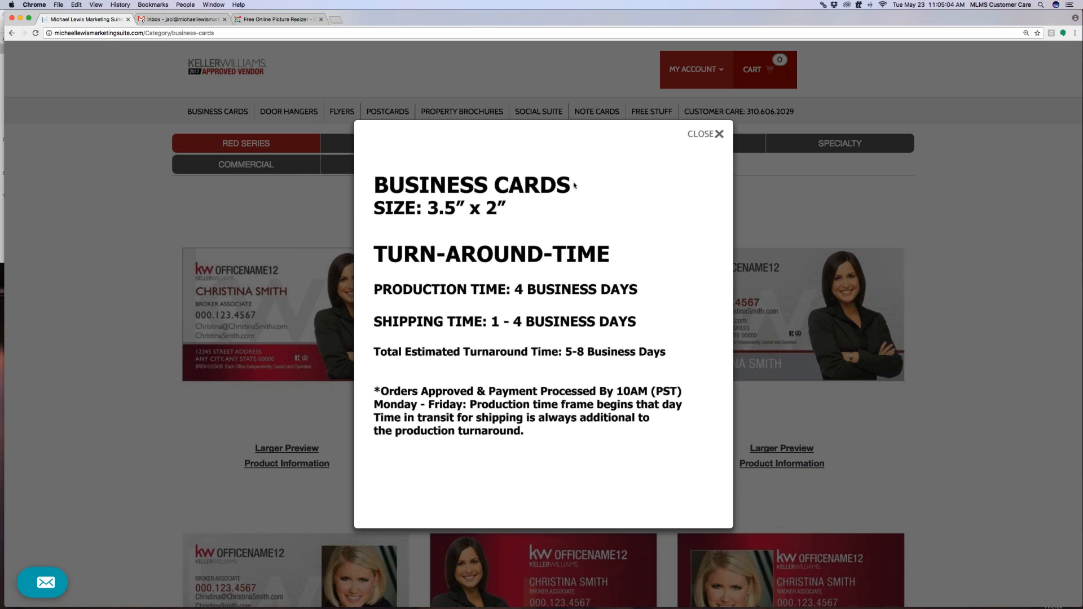
left_click(712, 134)
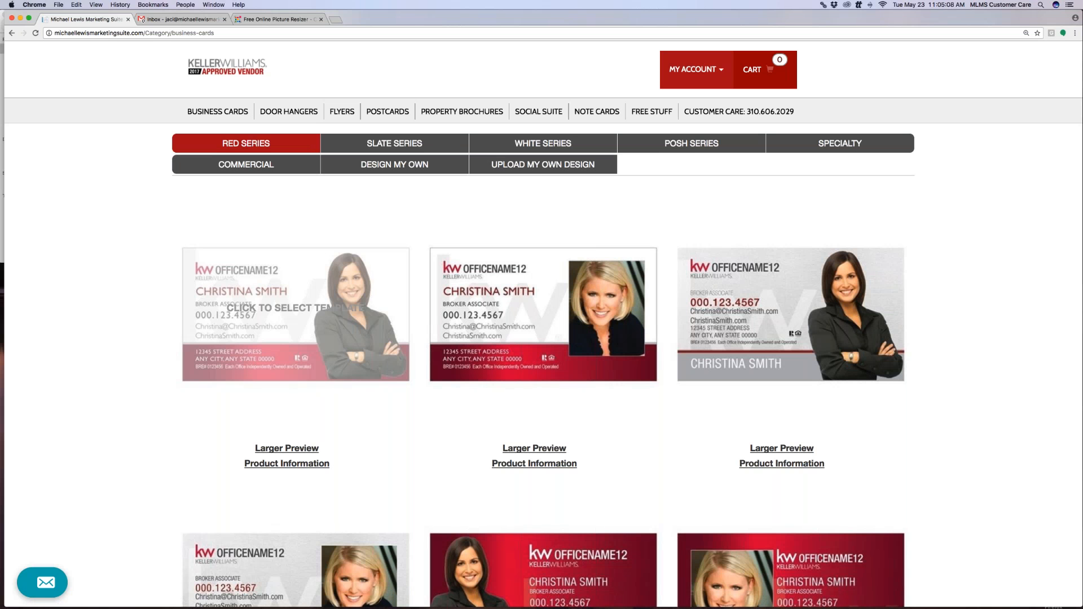
Pick Business Card Front Red Series 01 as the front and proceed to back templates
left_click(301, 296)
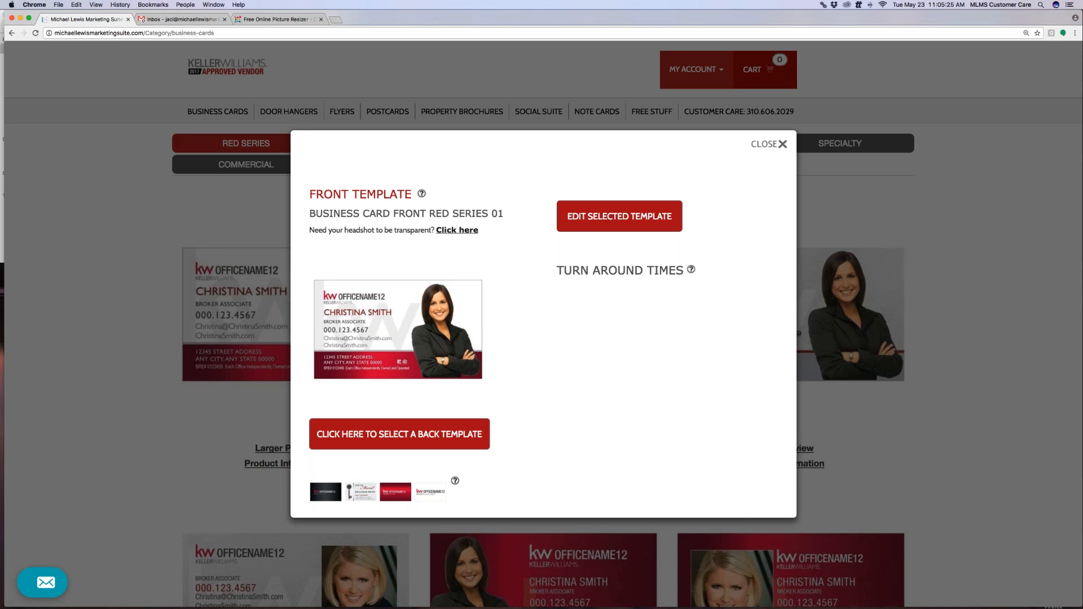
left_click(427, 437)
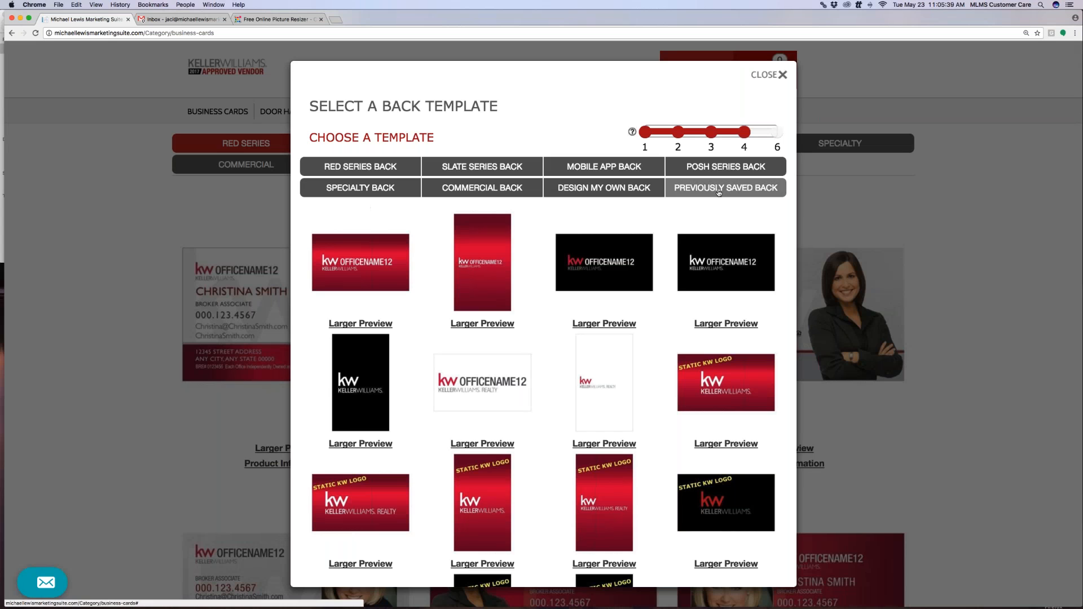
Browse the saved, Red, Slate and Mobile App back templates, landing on a blank 'false' page
left_click(725, 188)
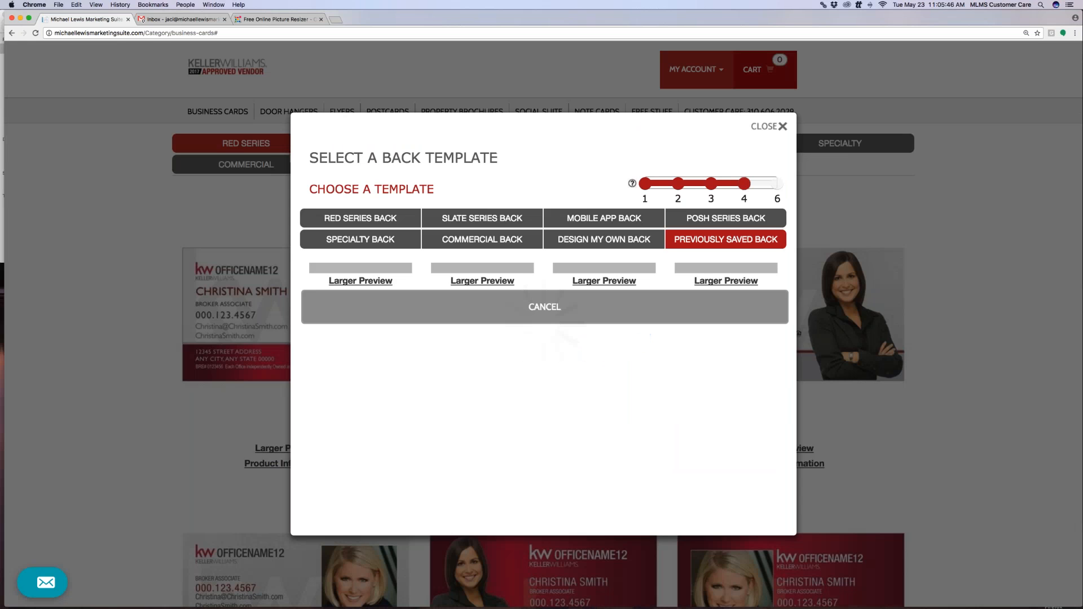
scroll(579, 279, "down", 3)
left_click(357, 217)
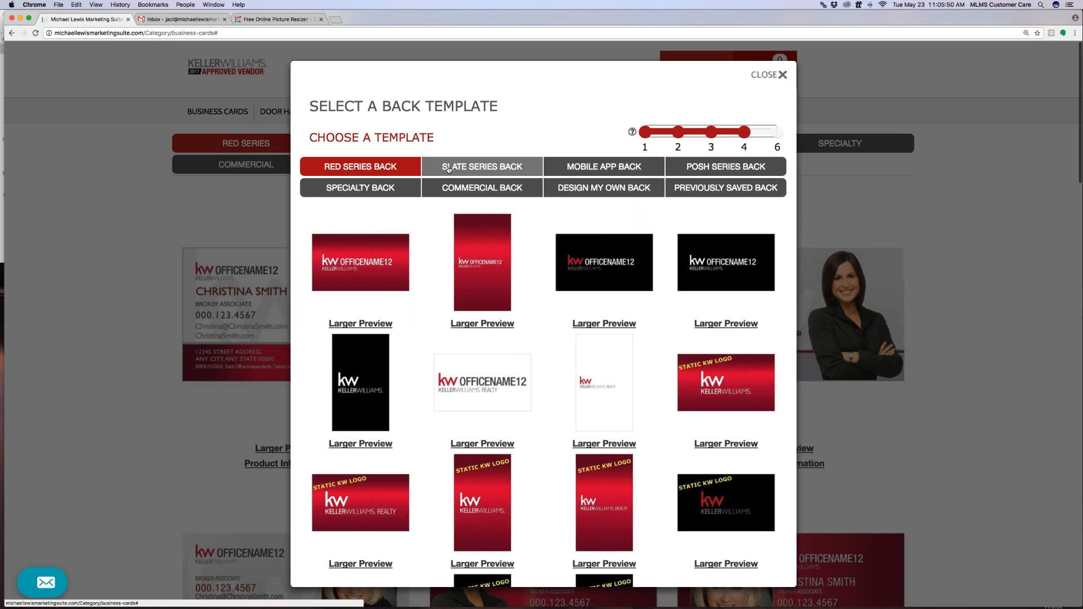
left_click(482, 167)
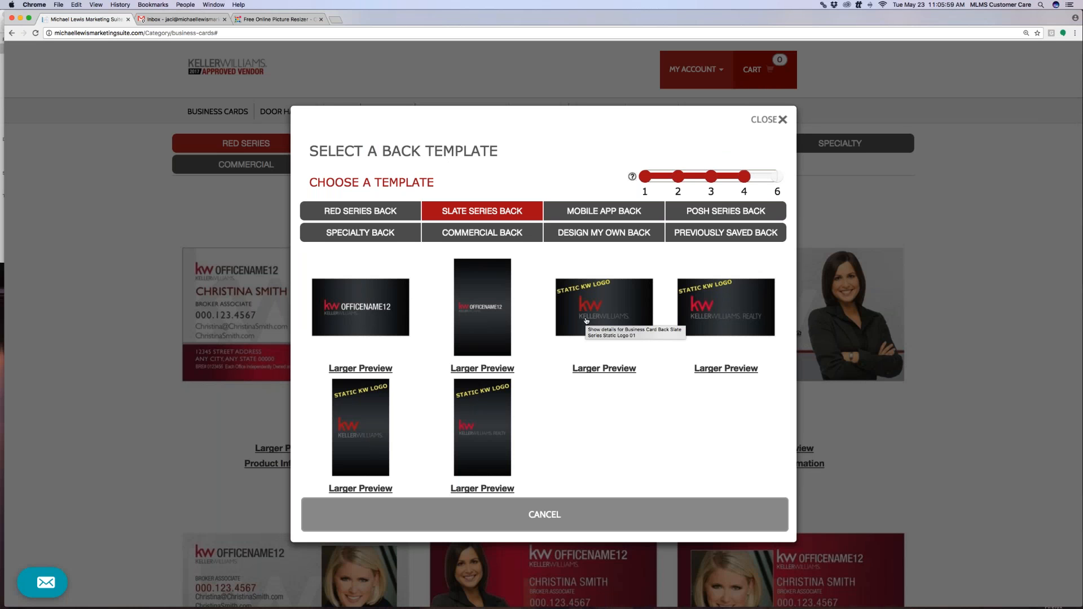
left_click(649, 211)
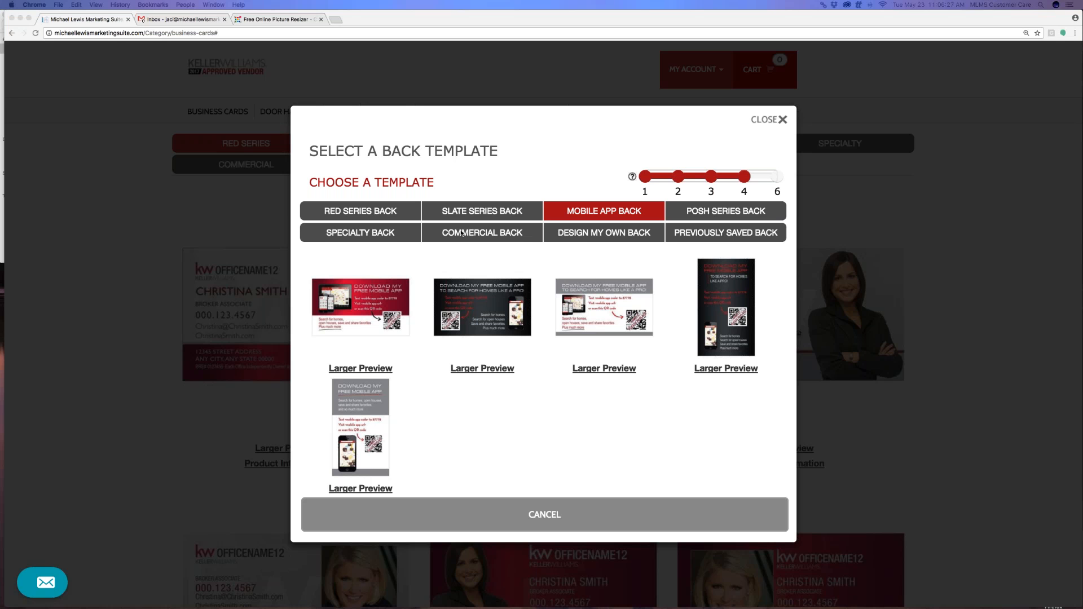
left_click(361, 218)
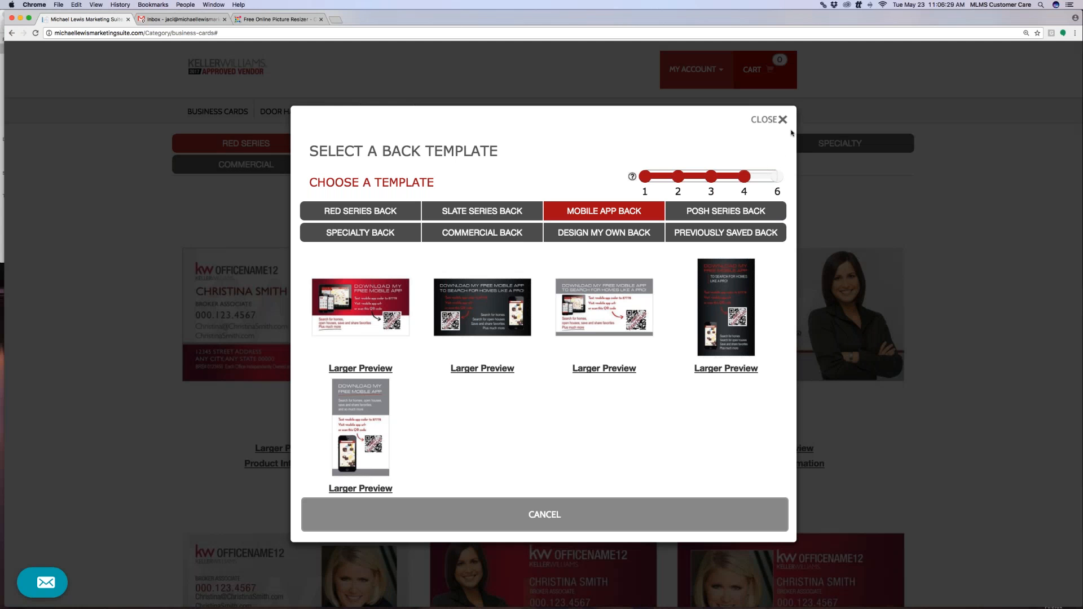
left_click(782, 120)
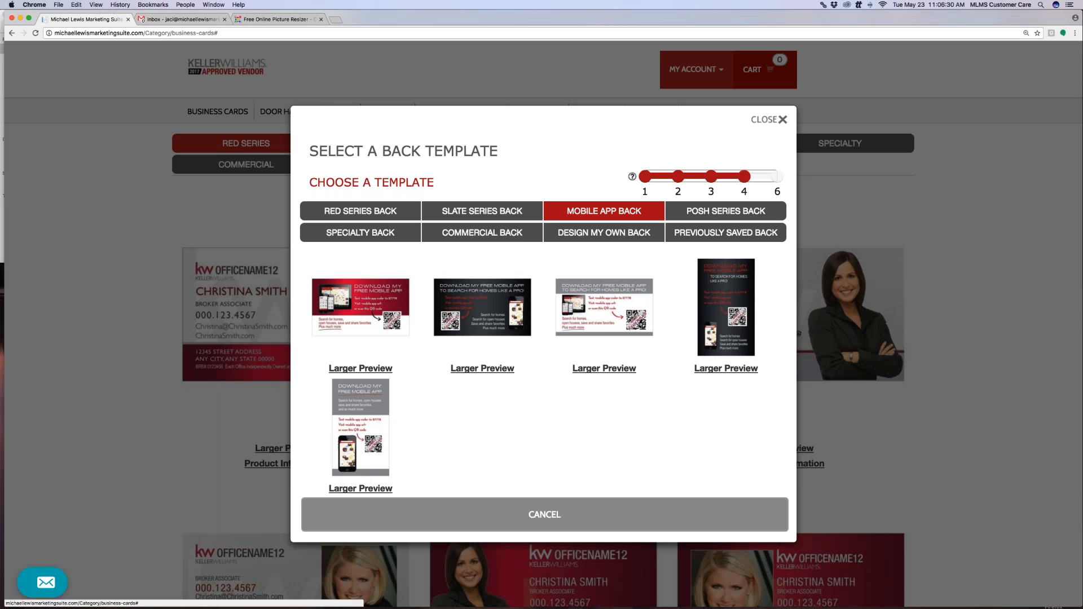
left_click(362, 219)
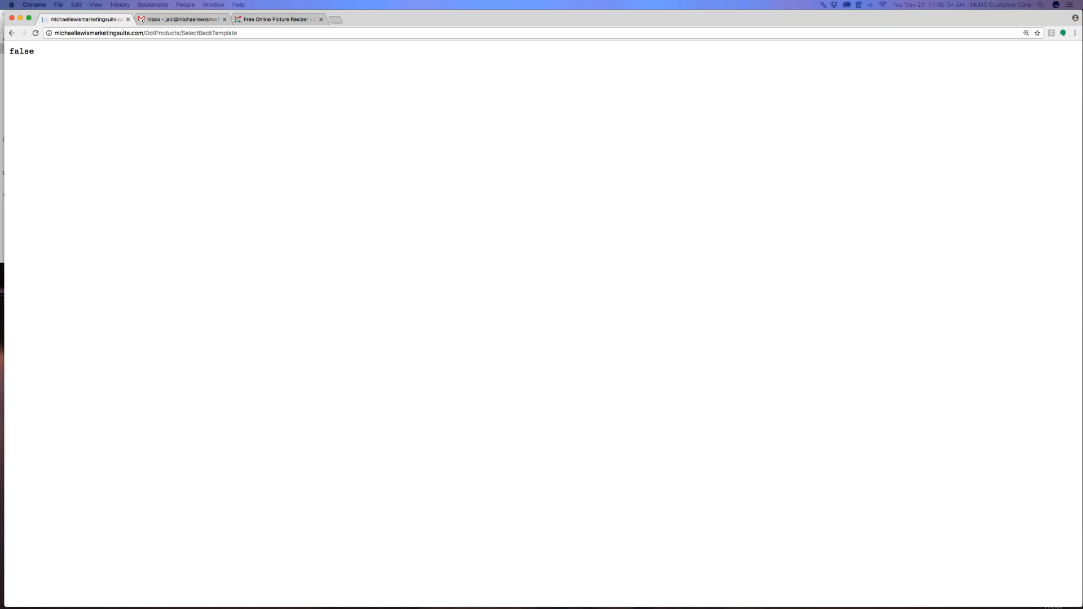
Maximize the browser and edit Red Series 01 front paired with Red Series Dynamic Logo 01 back
left_click_drag(1082, 74, 564, 24)
left_click_drag(811, 455, 1082, 608)
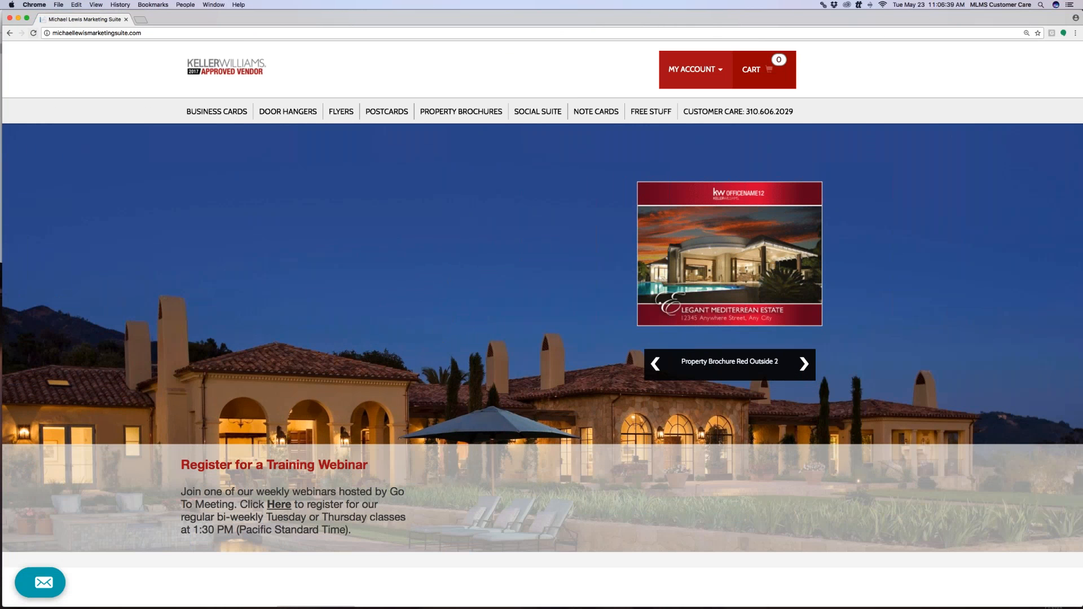
left_click(231, 113)
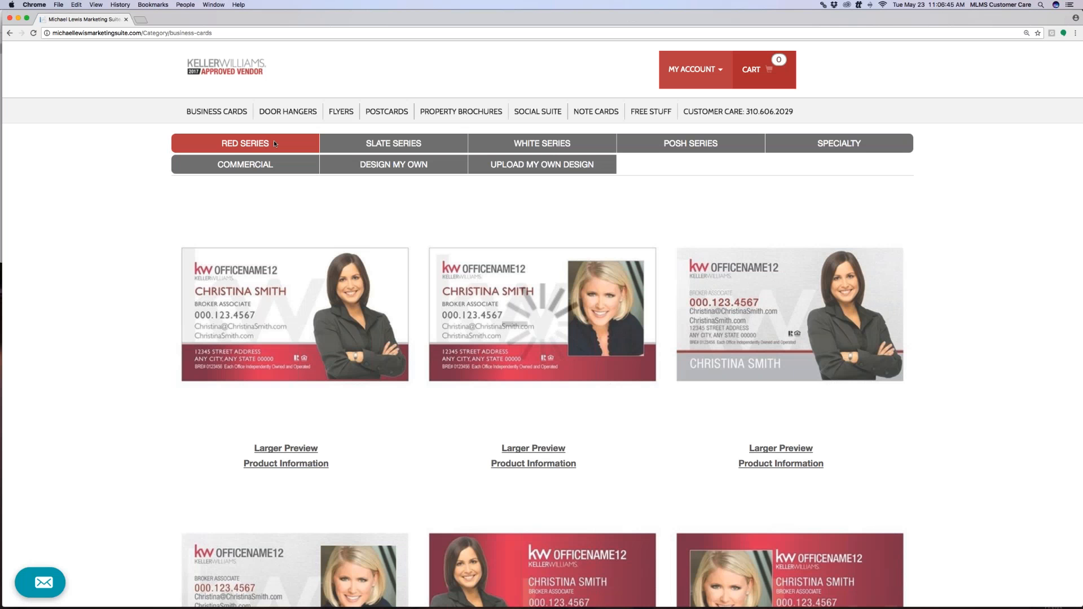
left_click(303, 273)
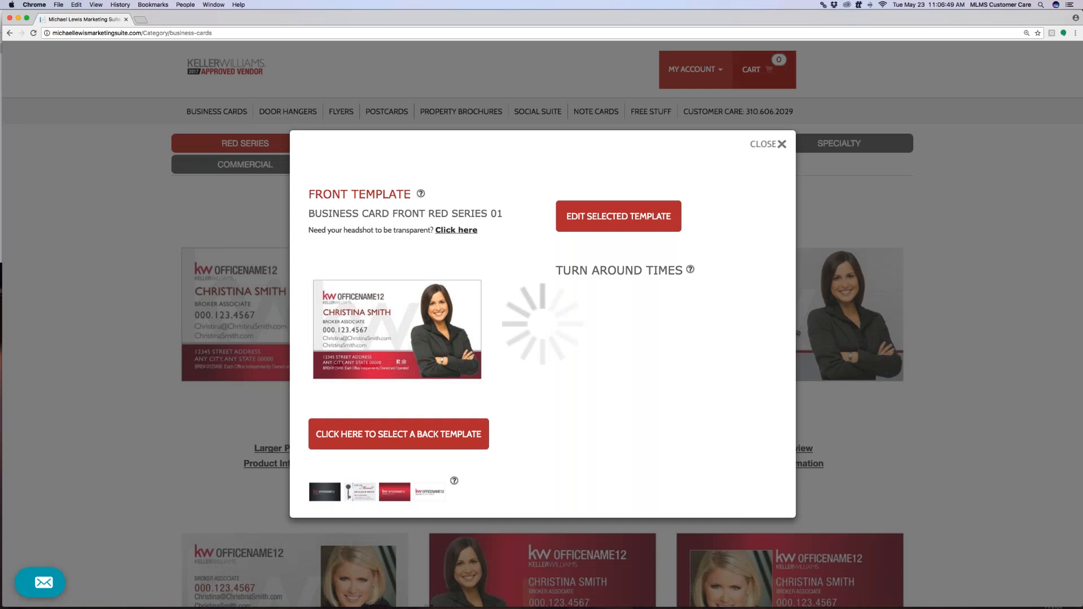
left_click(422, 438)
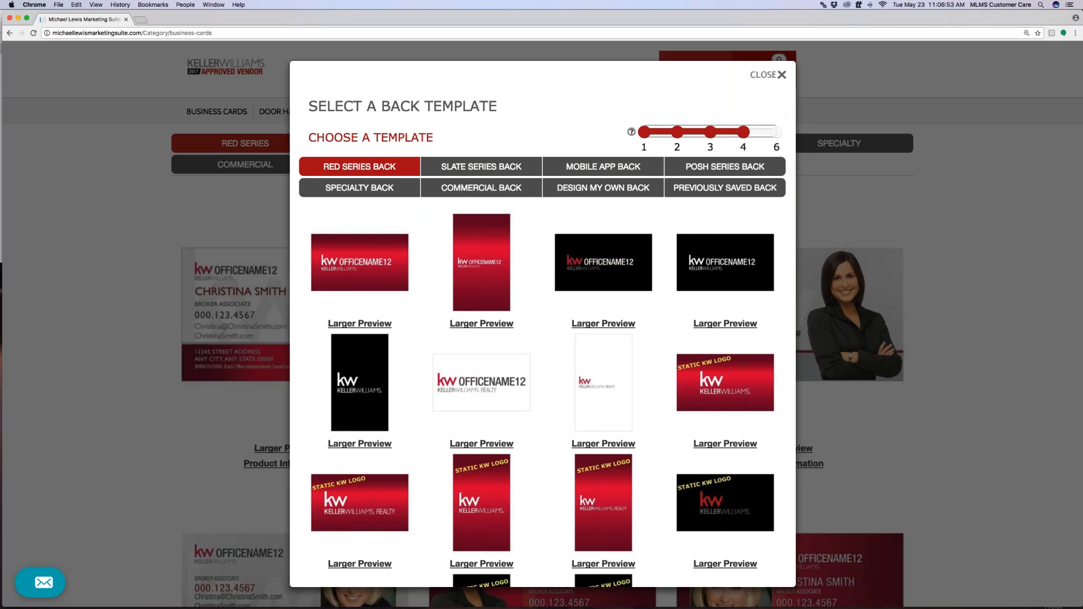
left_click(342, 267)
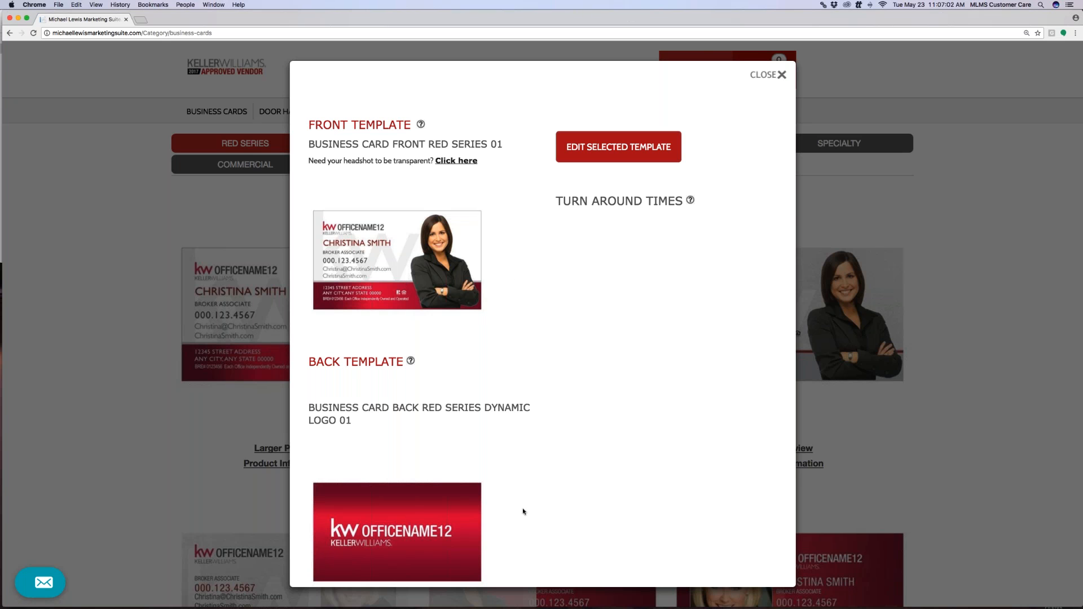
left_click(620, 156)
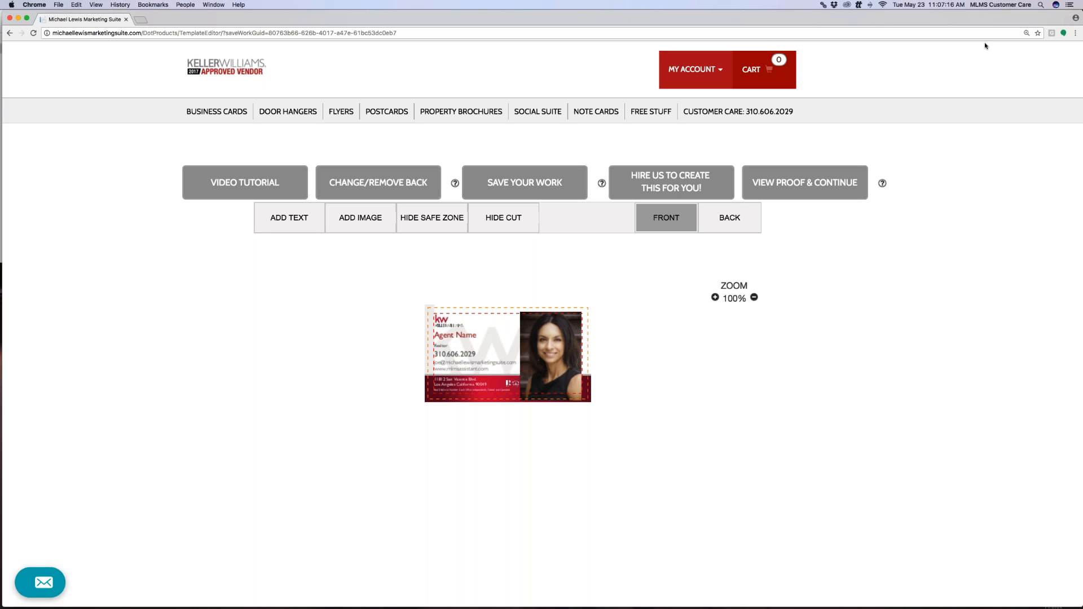
Increase the browser page zoom to make the card editor larger
left_click(1076, 32)
left_click(1025, 101)
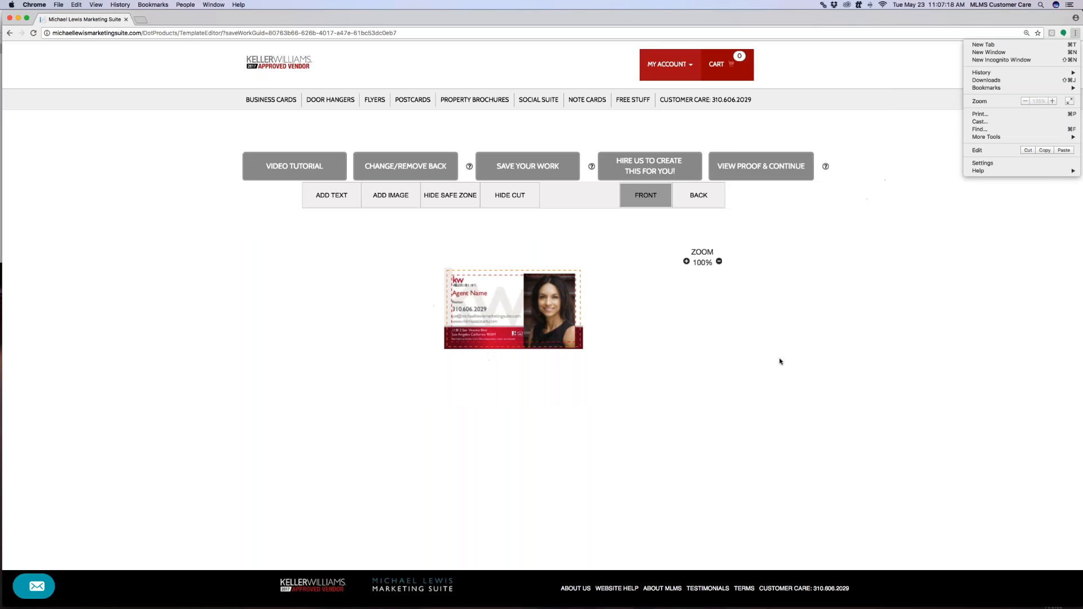
left_click(1052, 101)
left_click(1052, 101)
left_click(674, 351)
Move the portrait photo on the card front to position 155, 7
scroll(674, 351, "down", 2)
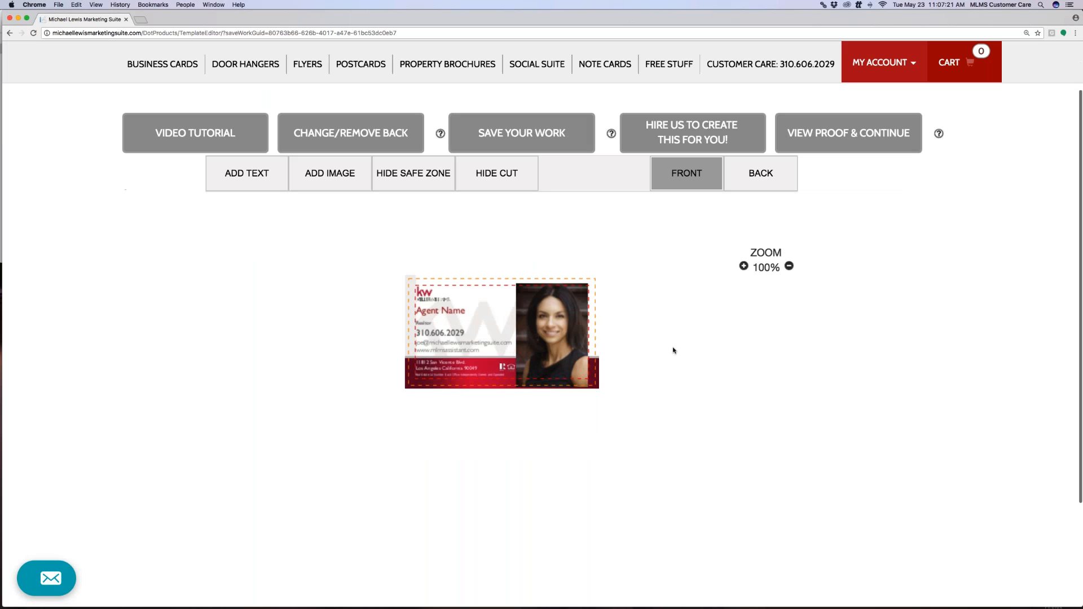
left_click_drag(572, 313, 561, 313)
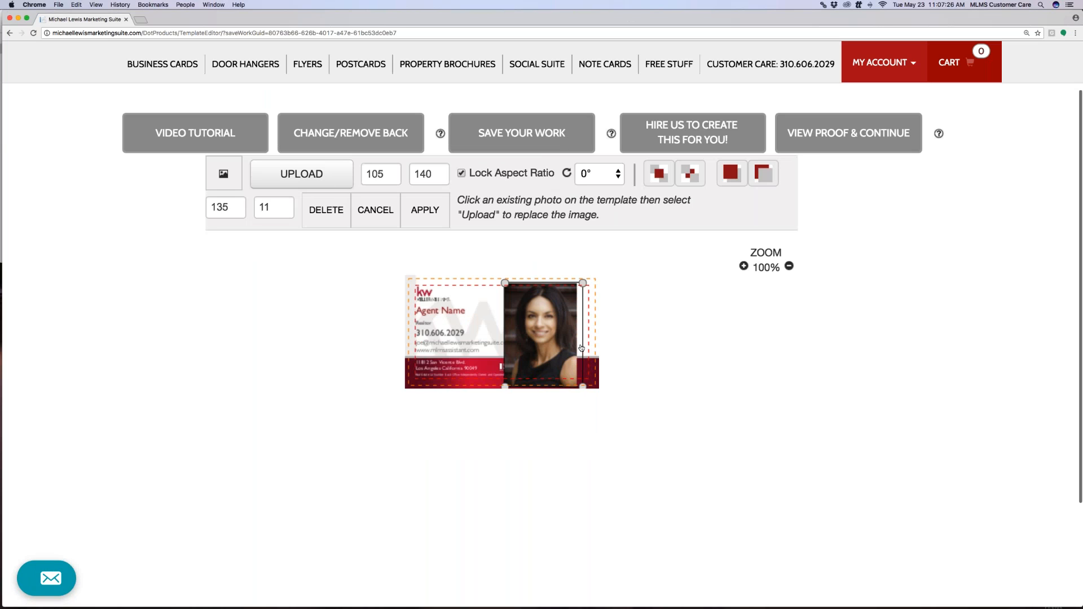
left_click_drag(562, 339, 576, 336)
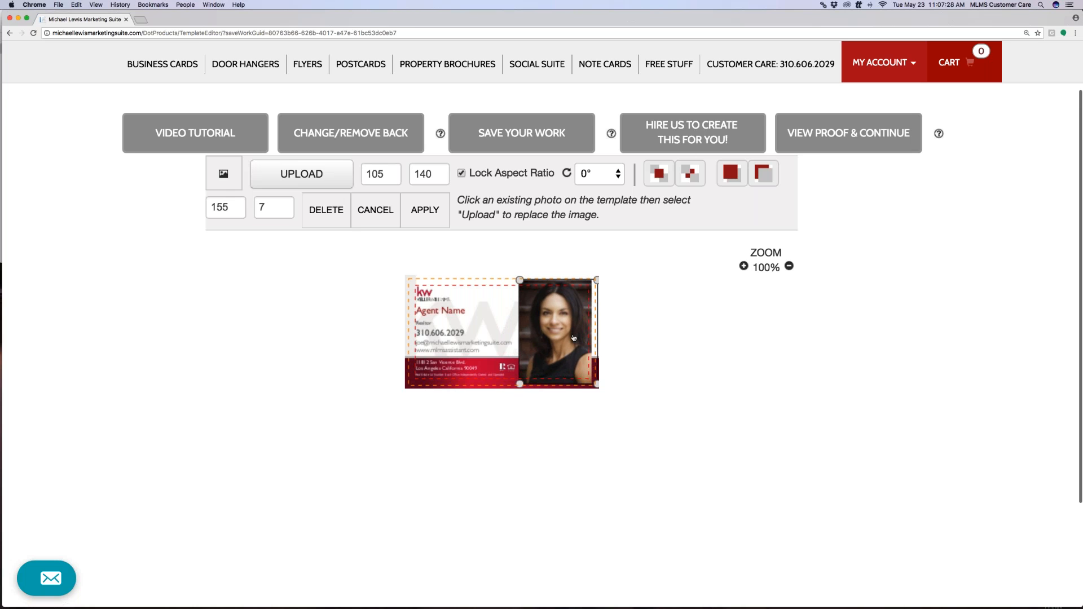
scroll(561, 331, "up", 1)
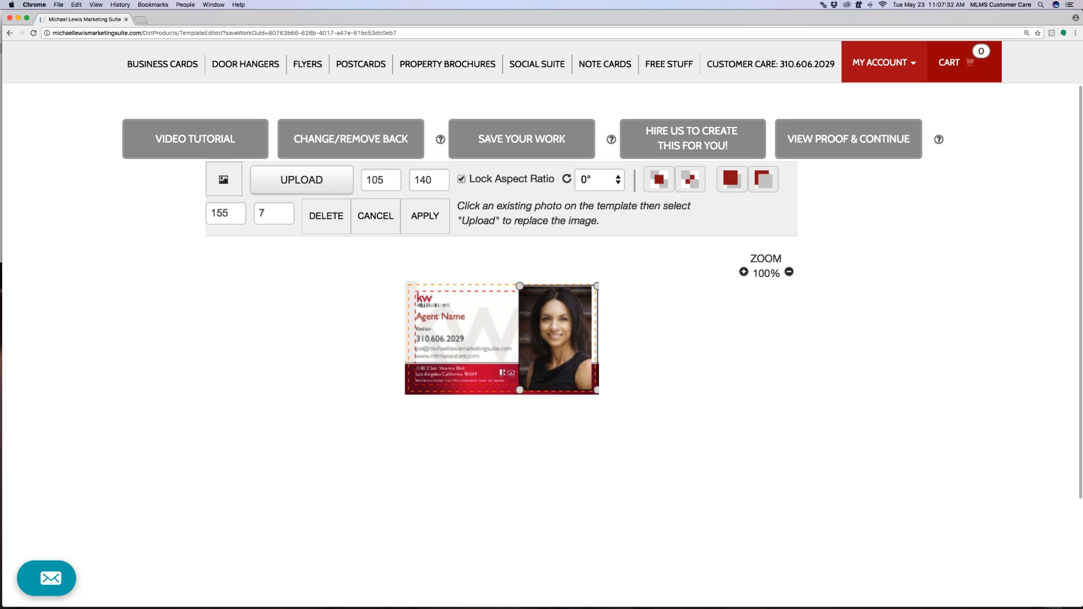
Upload a replacement photo cropped to the full portrait and insert it into the card
left_click(336, 185)
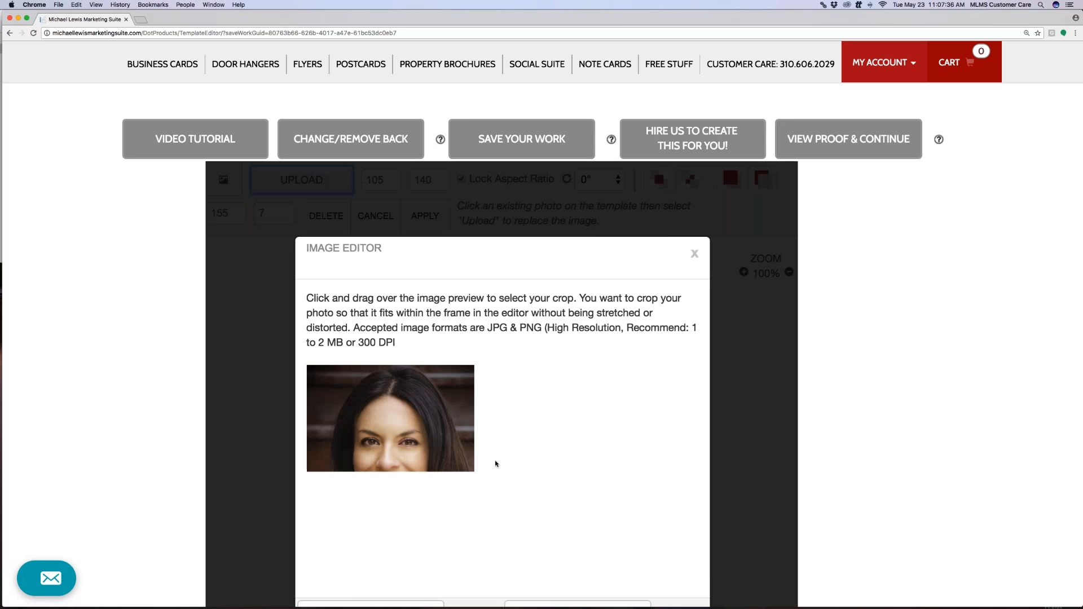
scroll(495, 464, "down", 3)
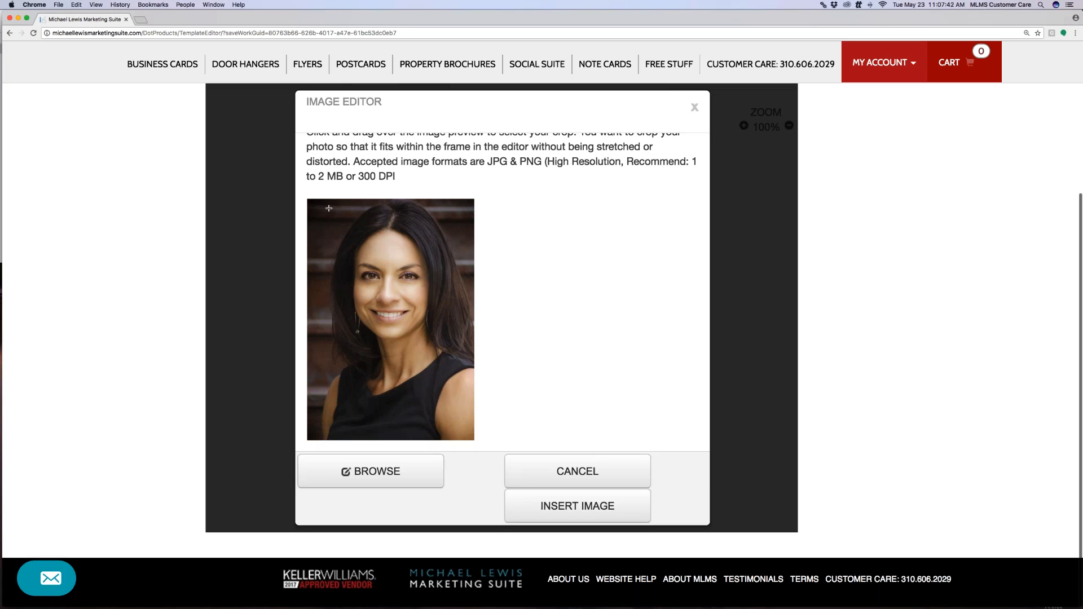
left_click_drag(310, 201, 474, 419)
left_click_drag(429, 371, 426, 364)
left_click_drag(390, 417, 412, 463)
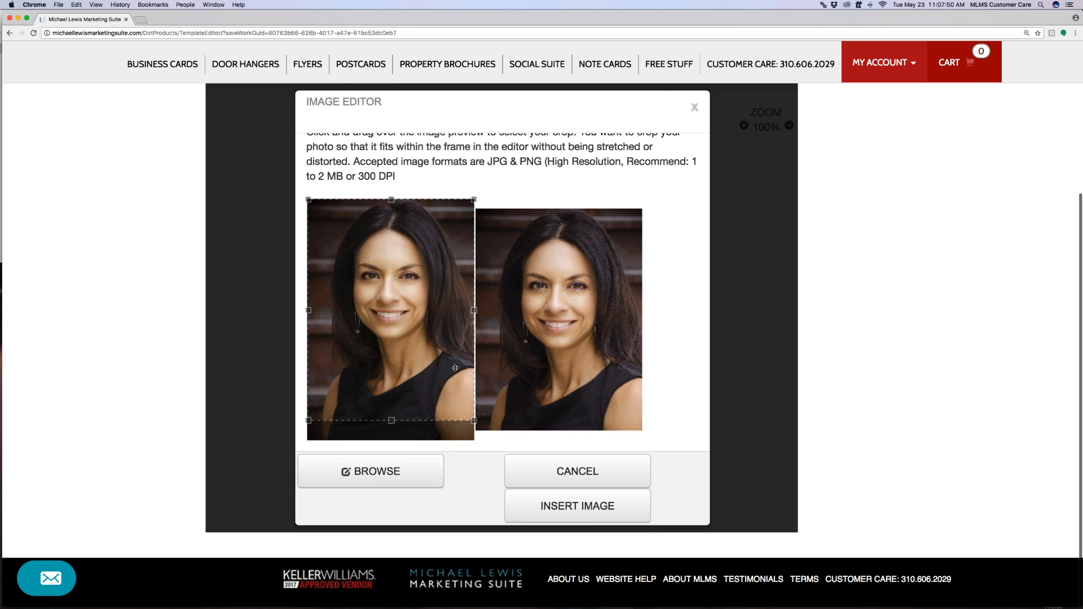
left_click(549, 504)
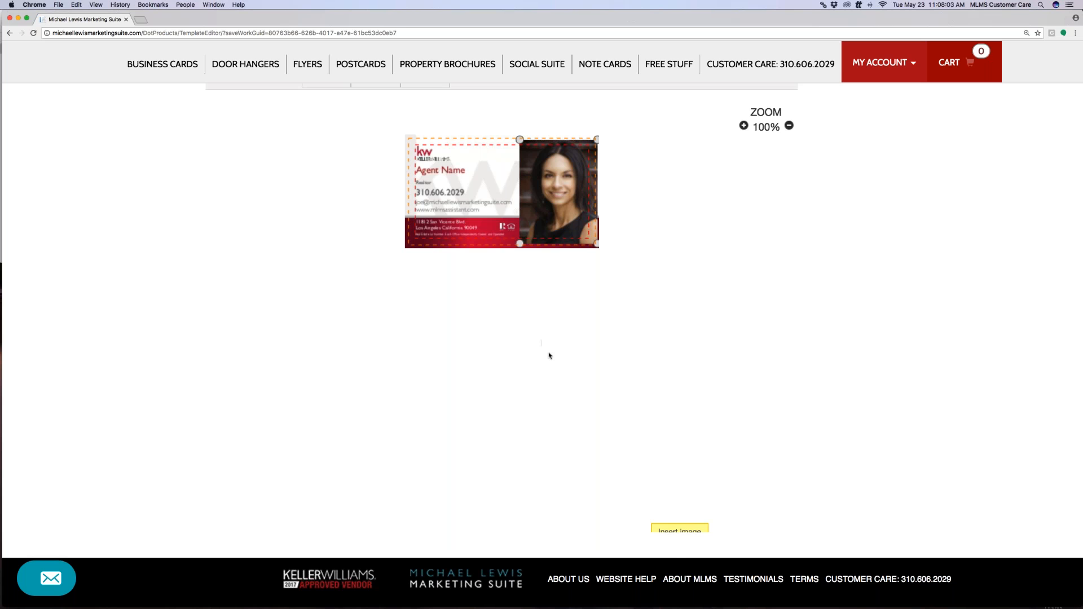
Position the photo at 153, 9 (size 105 by 140) and apply the change
scroll(651, 384, "up", 1)
scroll(648, 389, "up", 5)
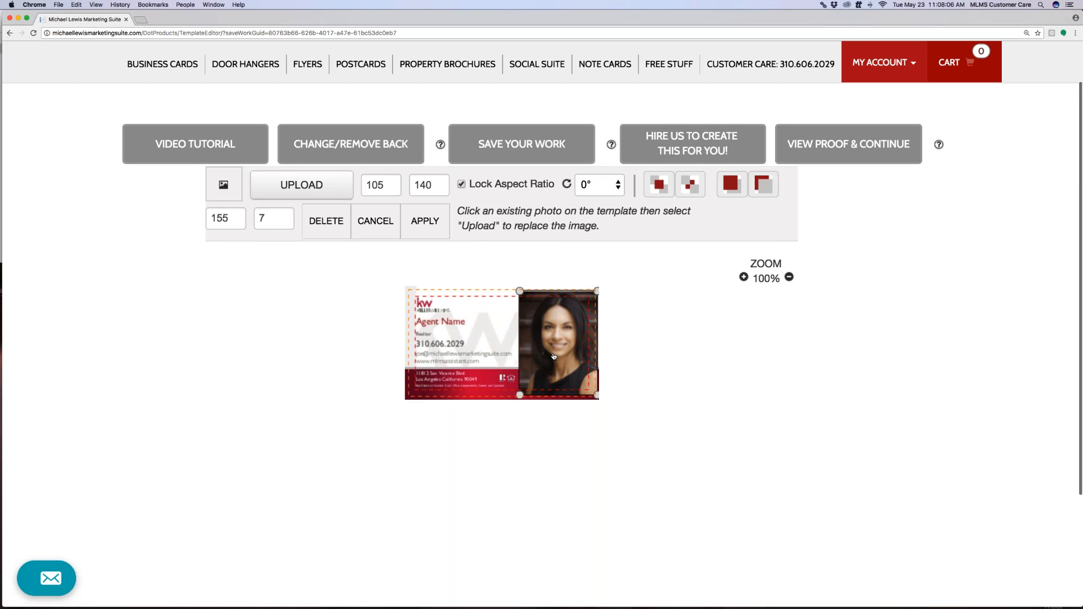
left_click_drag(574, 344, 572, 345)
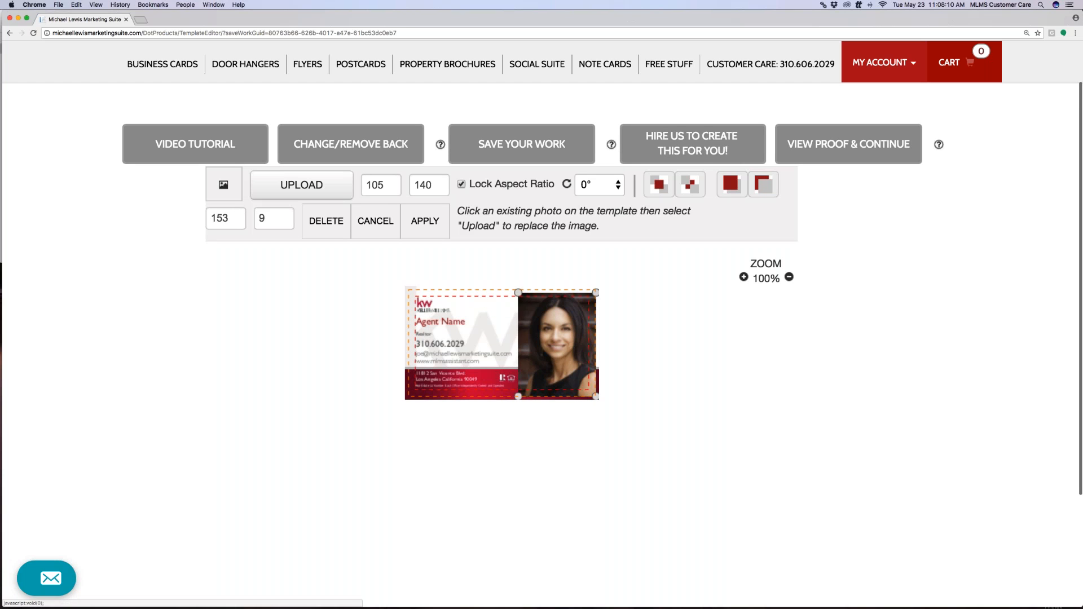
left_click(432, 225)
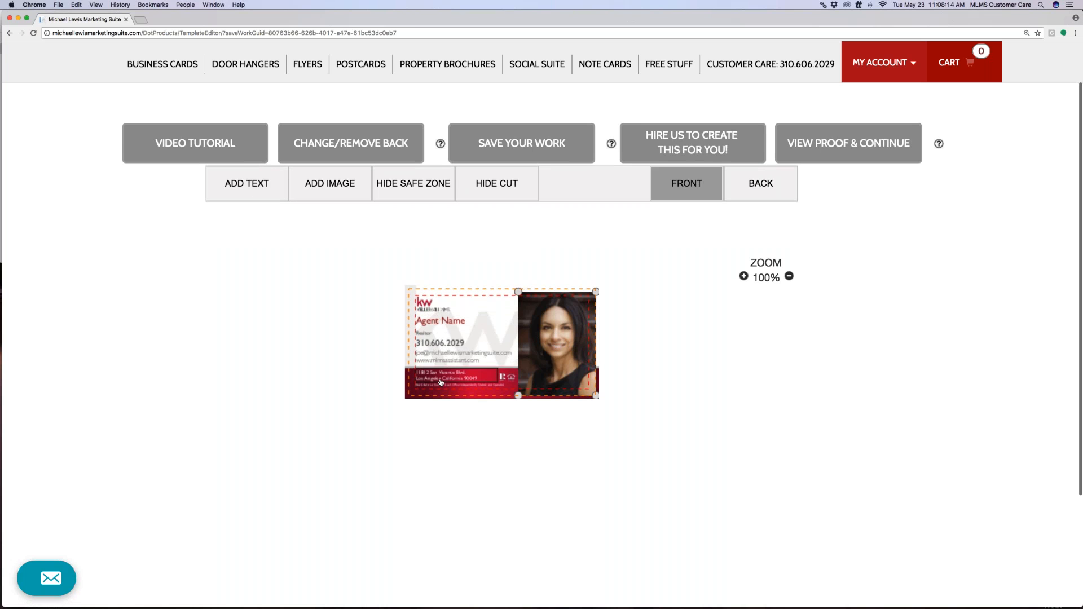
Replace the Agent Name placeholder with the agent's full name, then nudge the Realtor line up-left
left_click(440, 323)
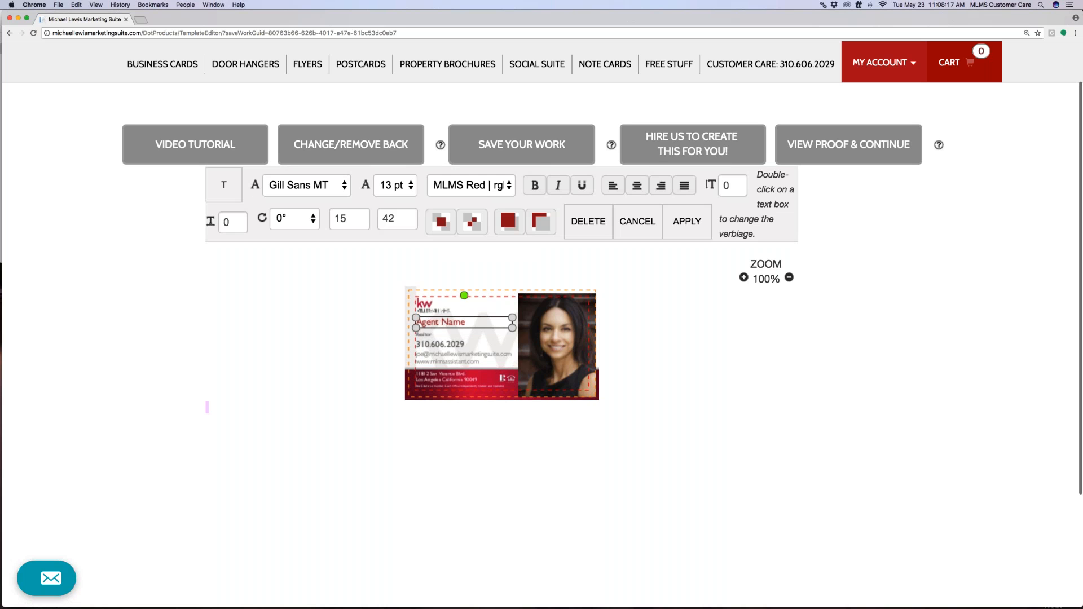
double_click(440, 323)
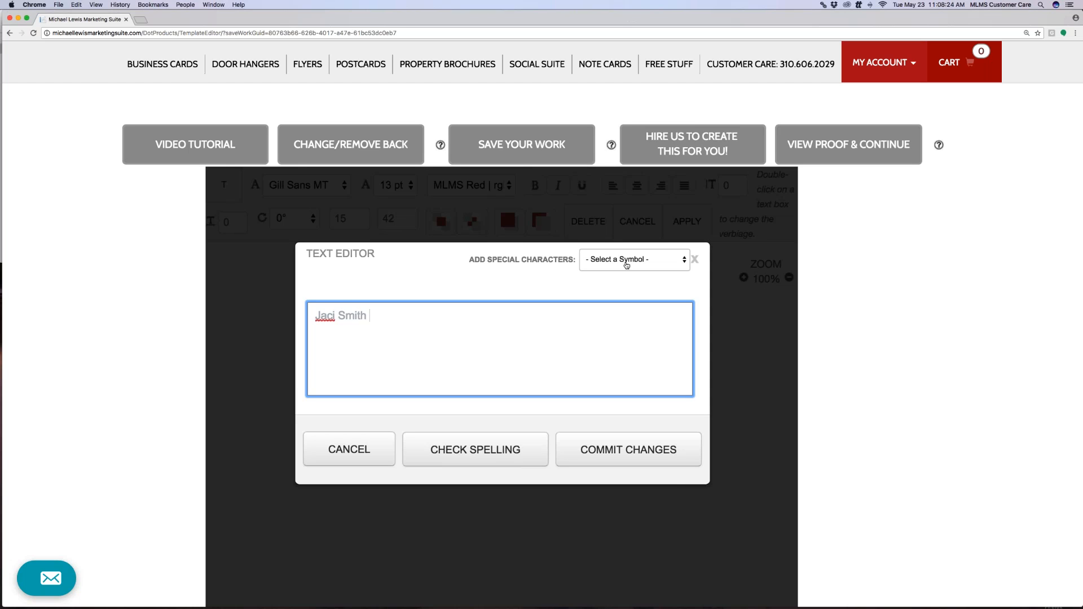
left_click(632, 259)
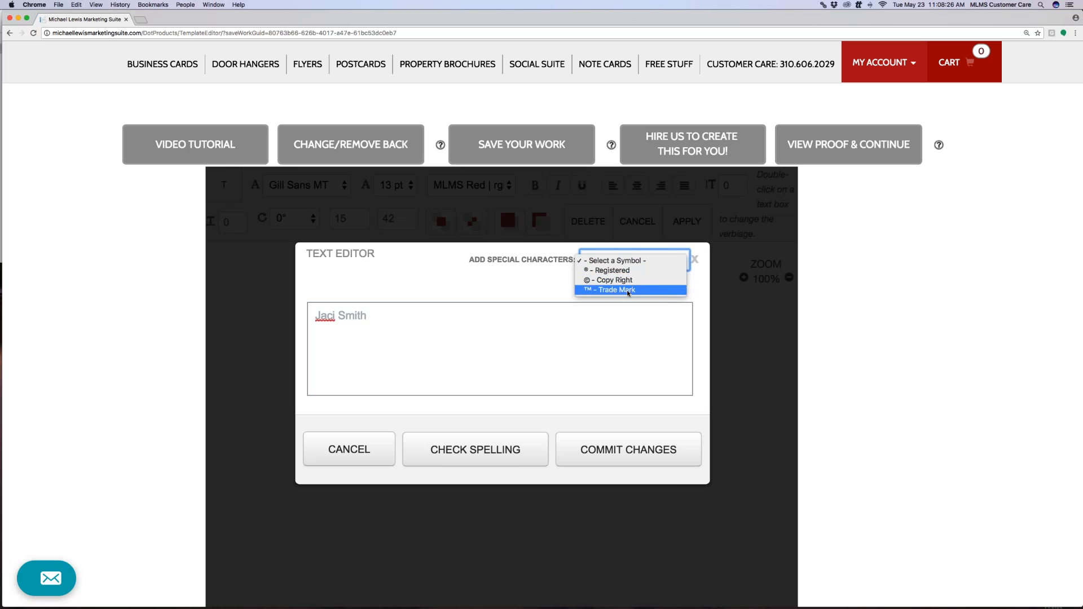
left_click(609, 314)
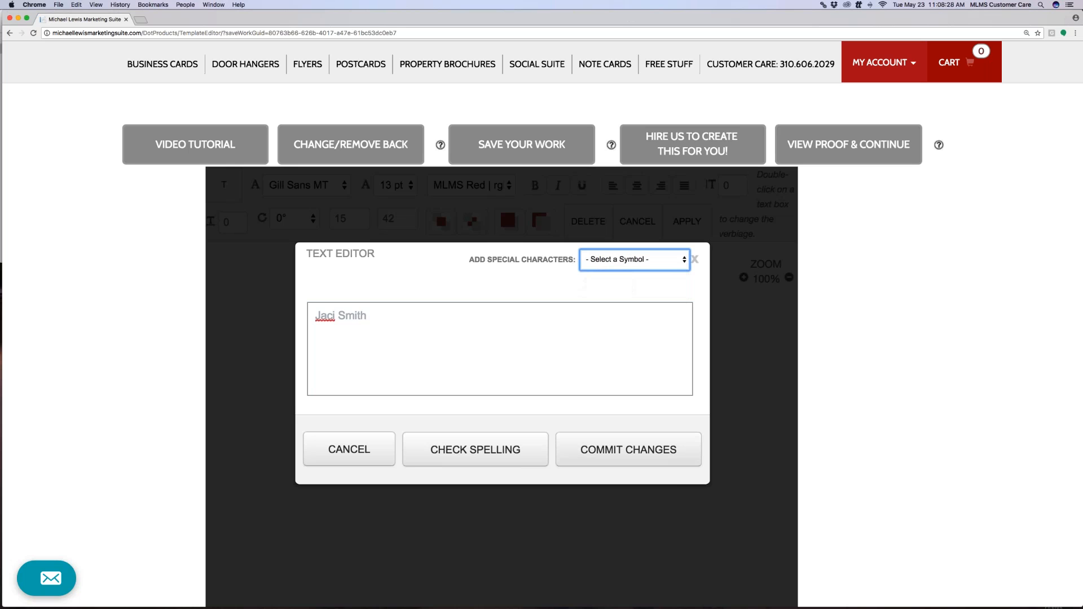
left_click(607, 449)
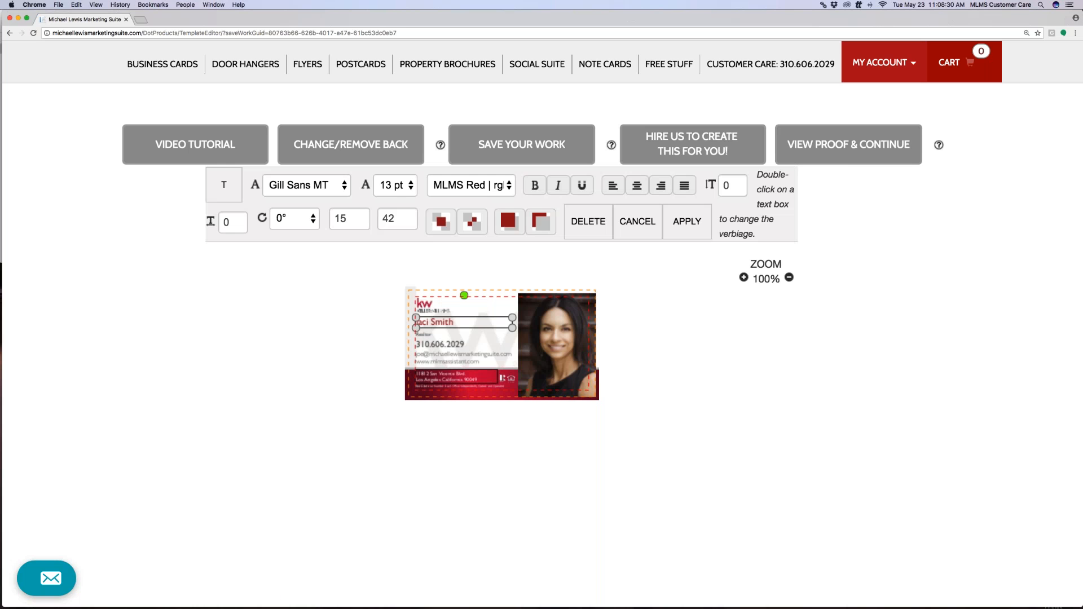
left_click(436, 337)
left_click_drag(436, 337, 432, 334)
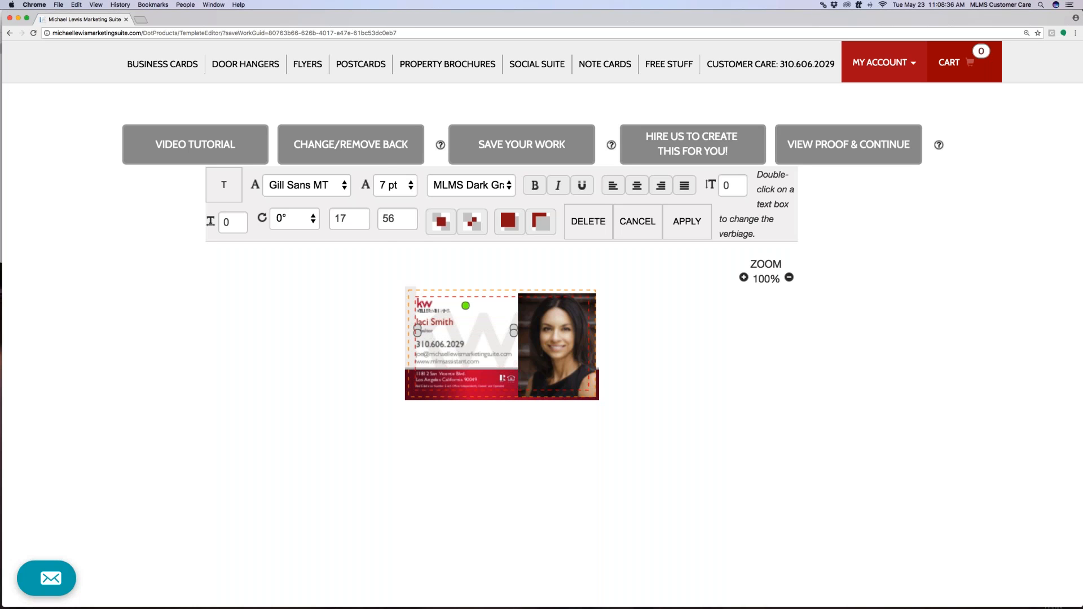
Set the Realtor title to 10 pt and resize its box so it shows
left_click(395, 185)
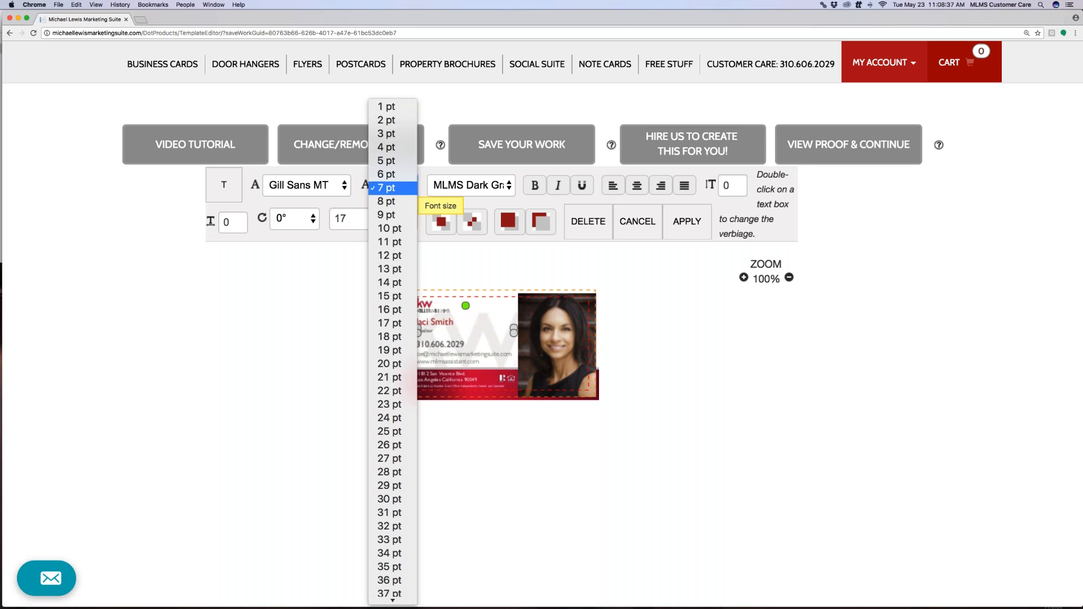
left_click(392, 229)
left_click_drag(514, 334, 450, 333)
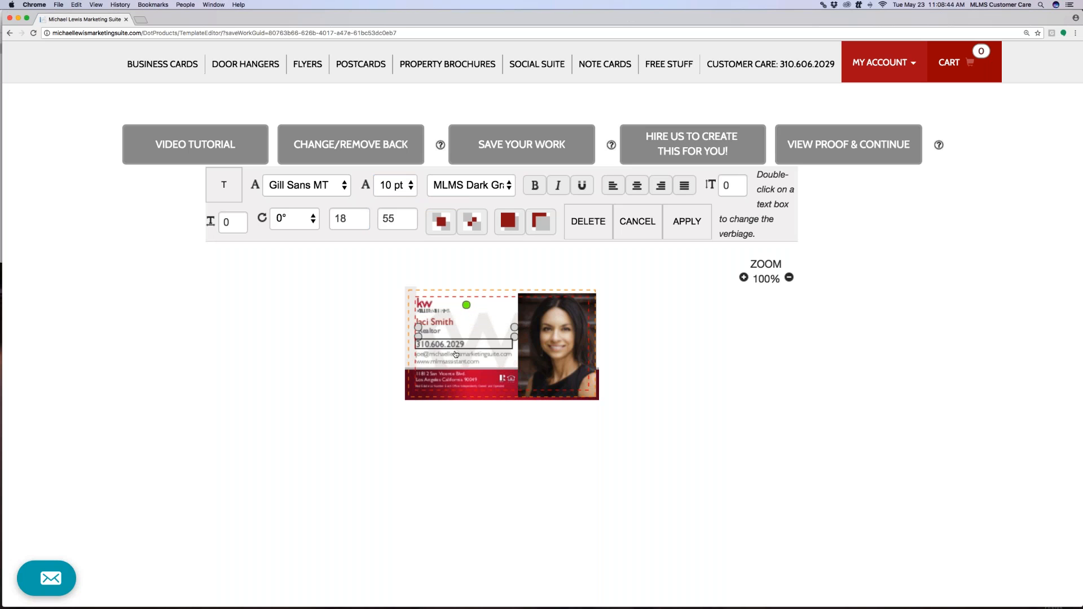
Move the e-mail and website lines slightly higher on the card
left_click(446, 343)
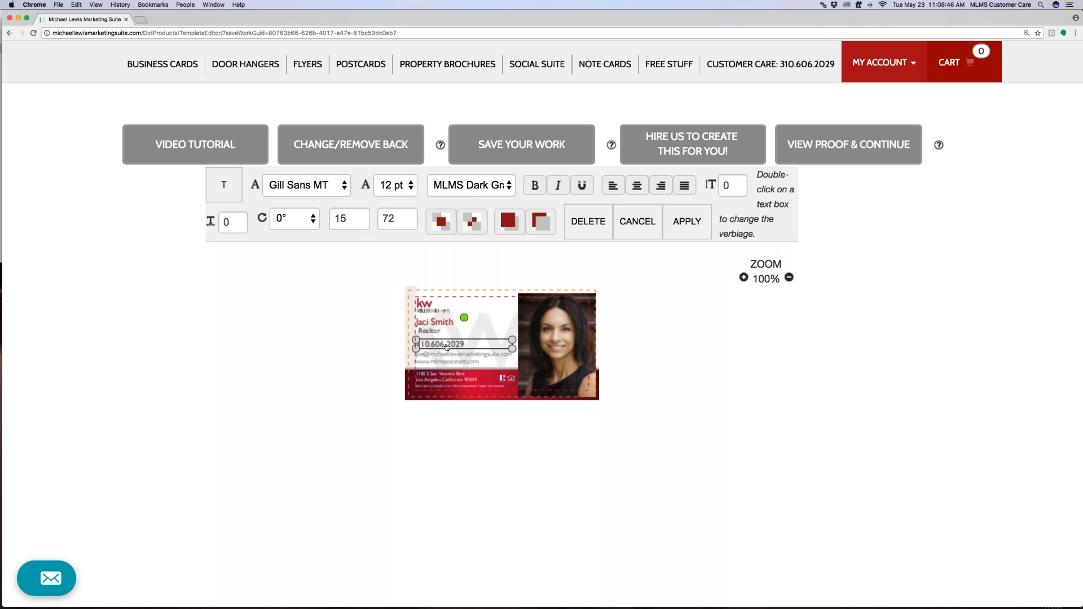
mouse_move(449, 361)
left_mouse_down()
mouse_move(462, 356)
mouse_move(450, 363)
left_mouse_up()
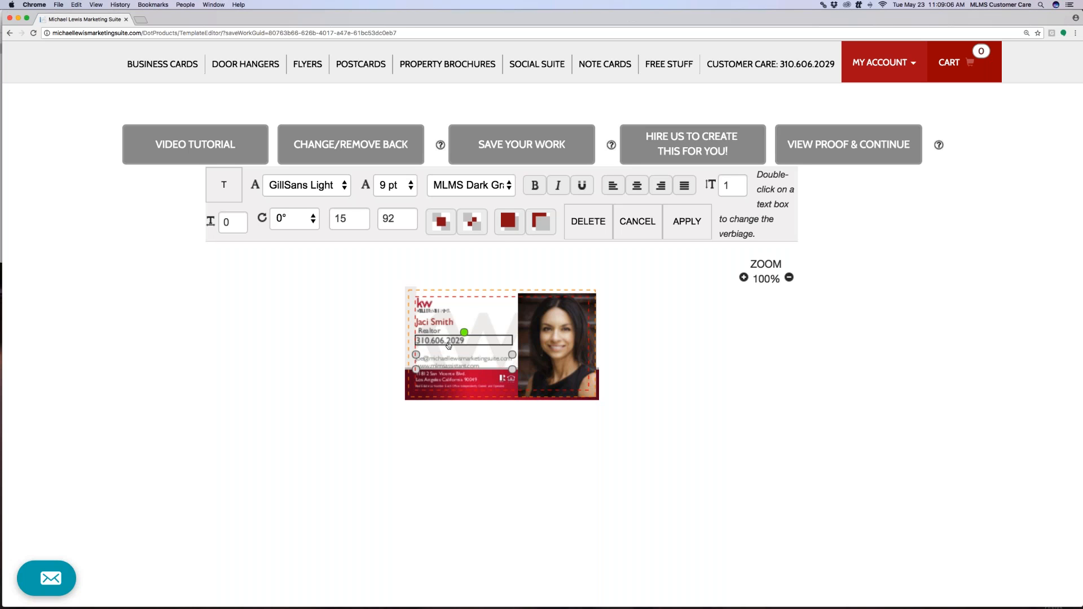
left_click(448, 345)
Add the agent's second phone number on line two and enlarge the phone box to show both
double_click(449, 341)
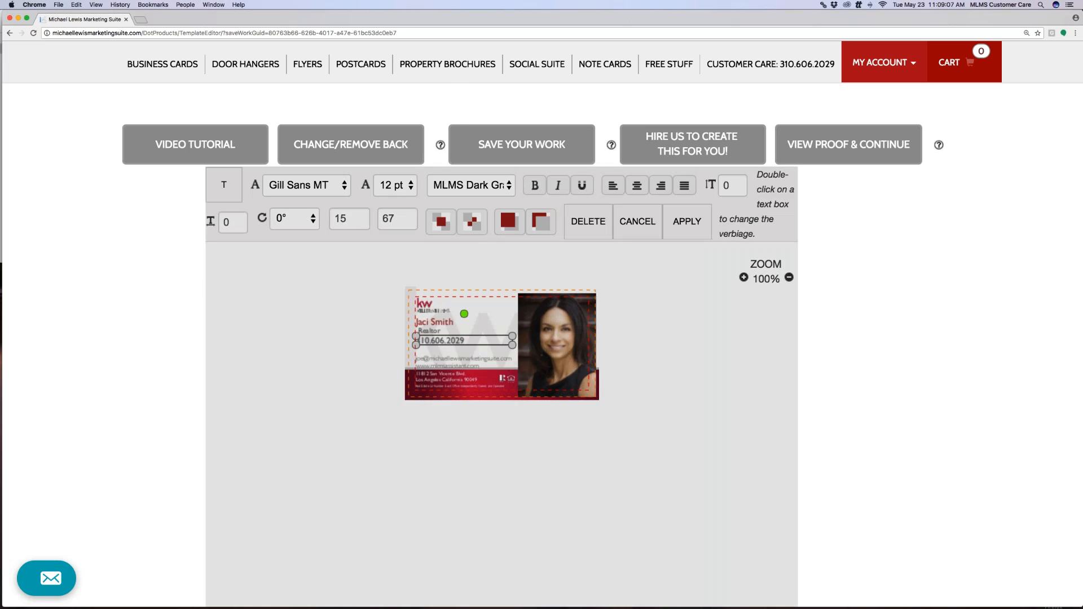
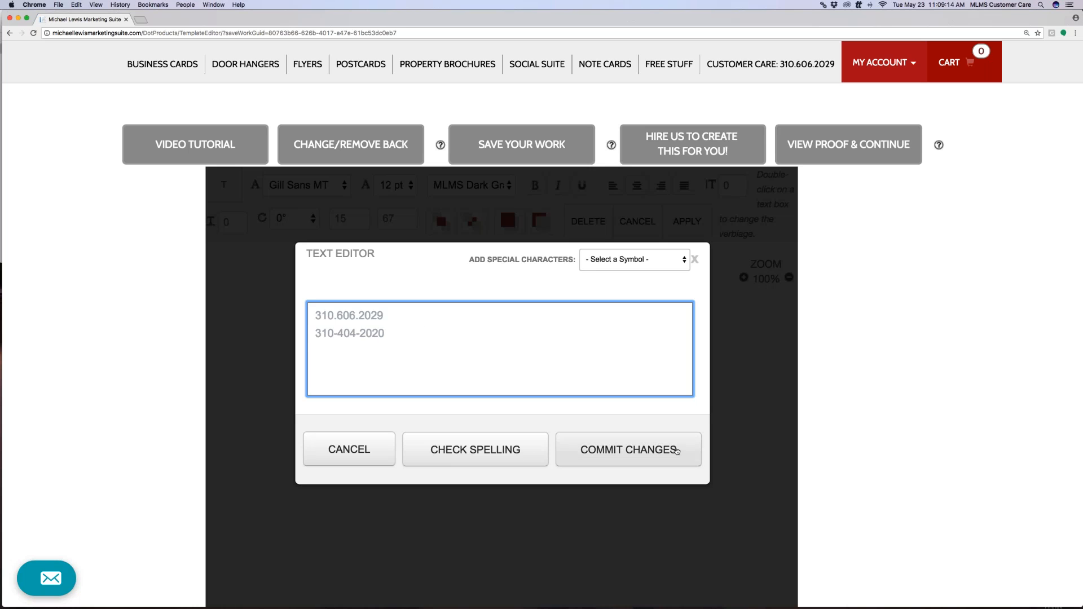
left_click(677, 451)
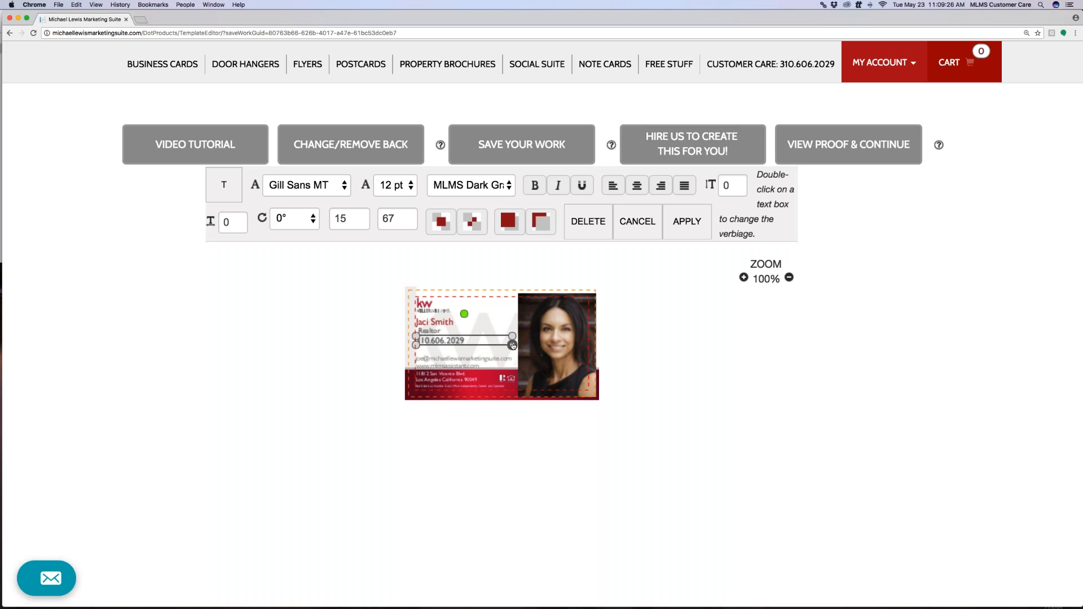
left_click_drag(512, 346, 512, 354)
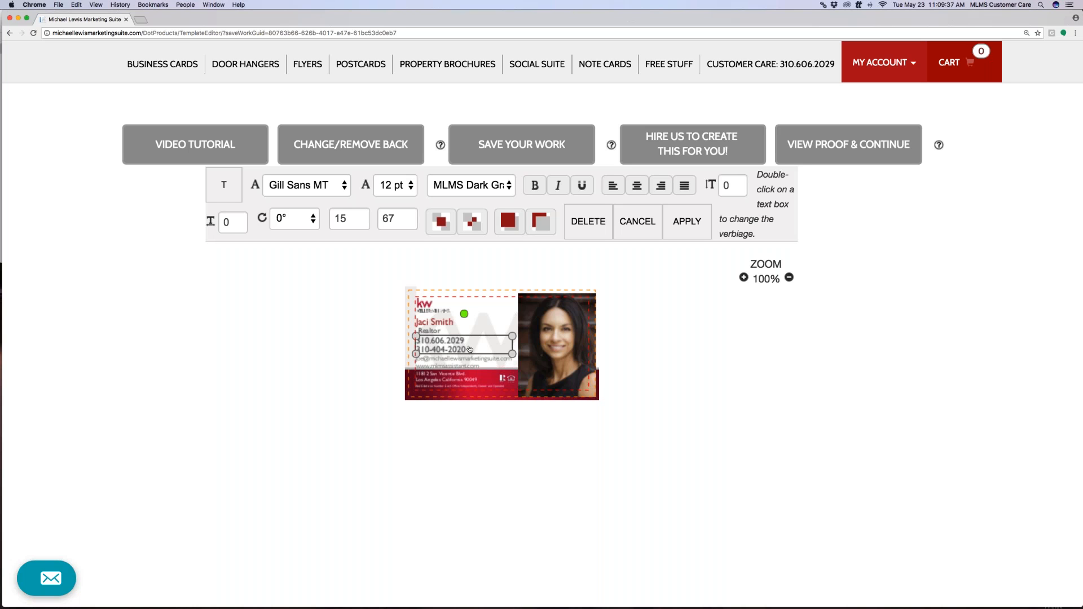
left_click(505, 363)
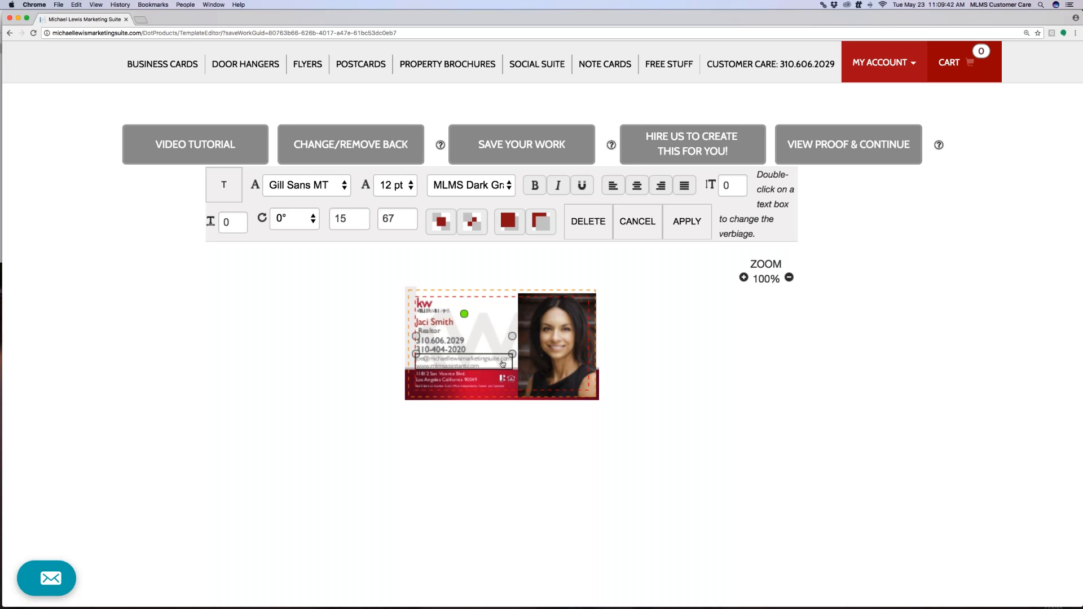
double_click(440, 366)
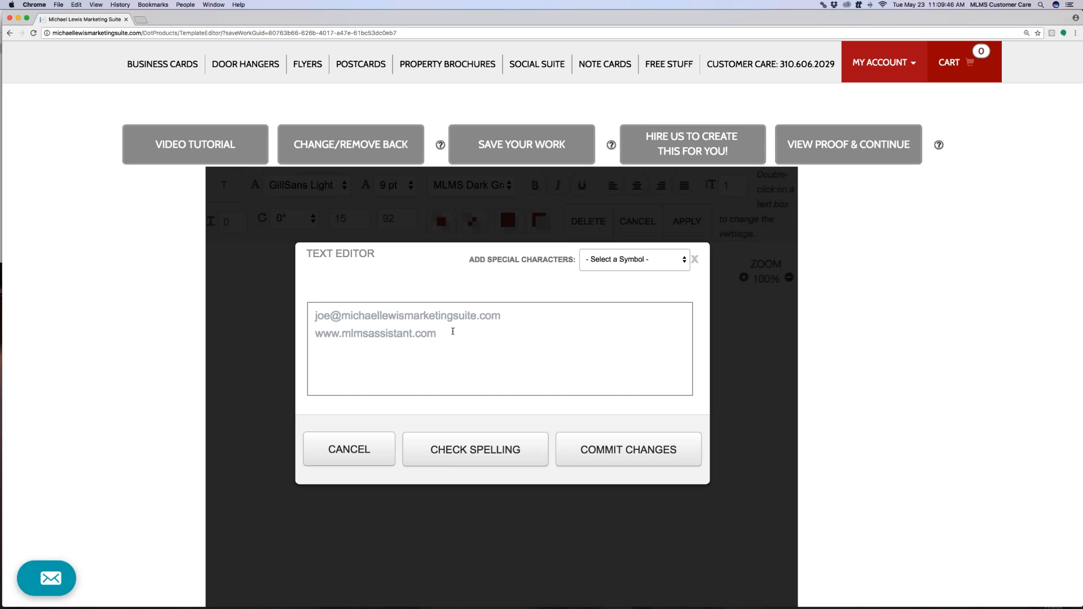
left_click_drag(446, 336, 314, 335)
key("BackSpace")
left_click(636, 451)
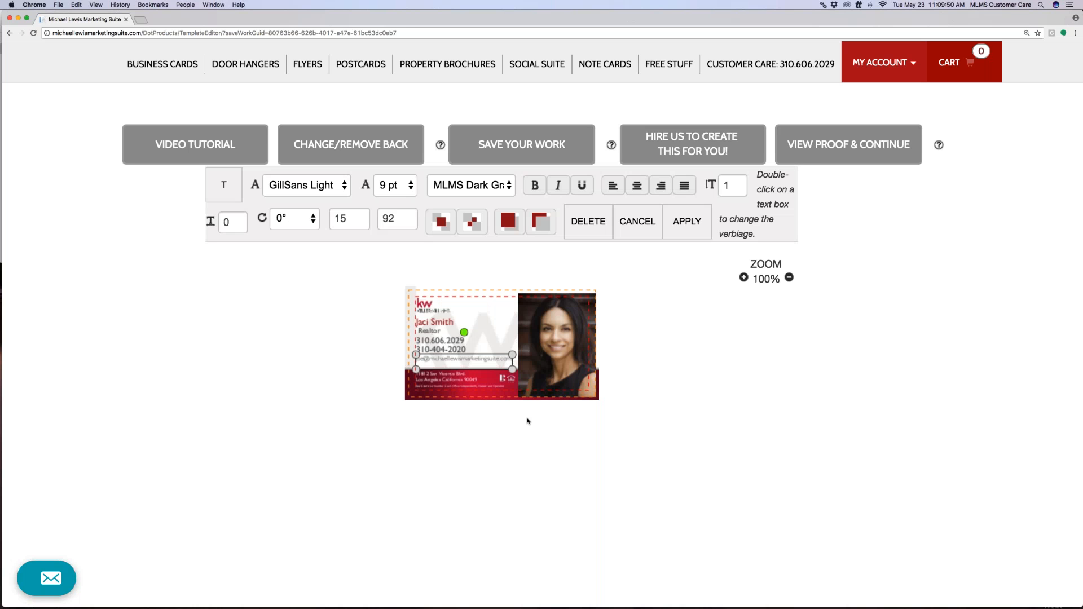
Commit the address text unchanged and bring the small license line into the text editor
double_click(447, 379)
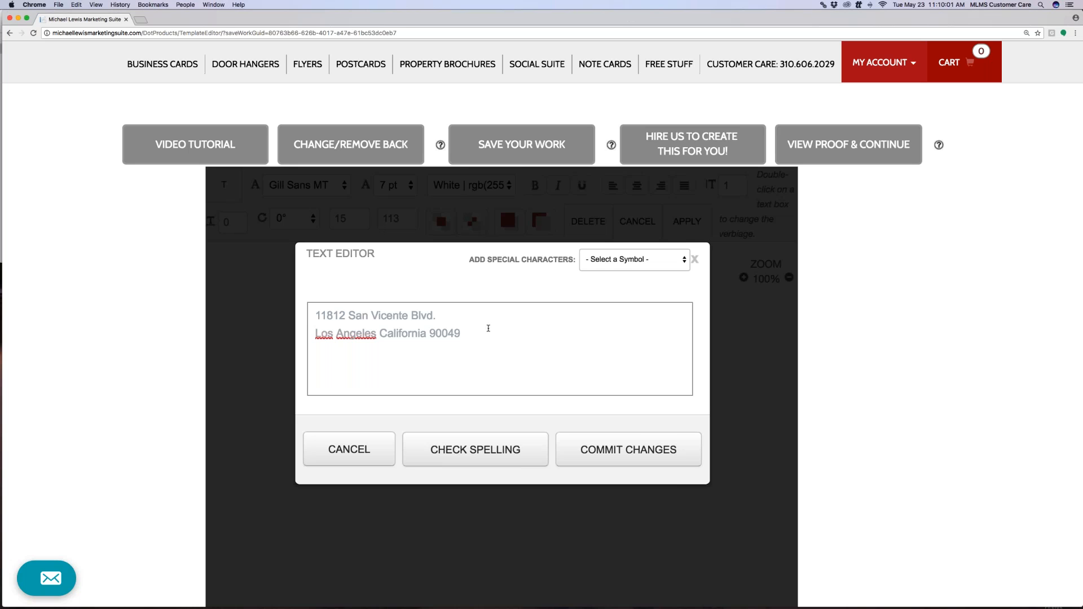
scroll(488, 336, "up", 1)
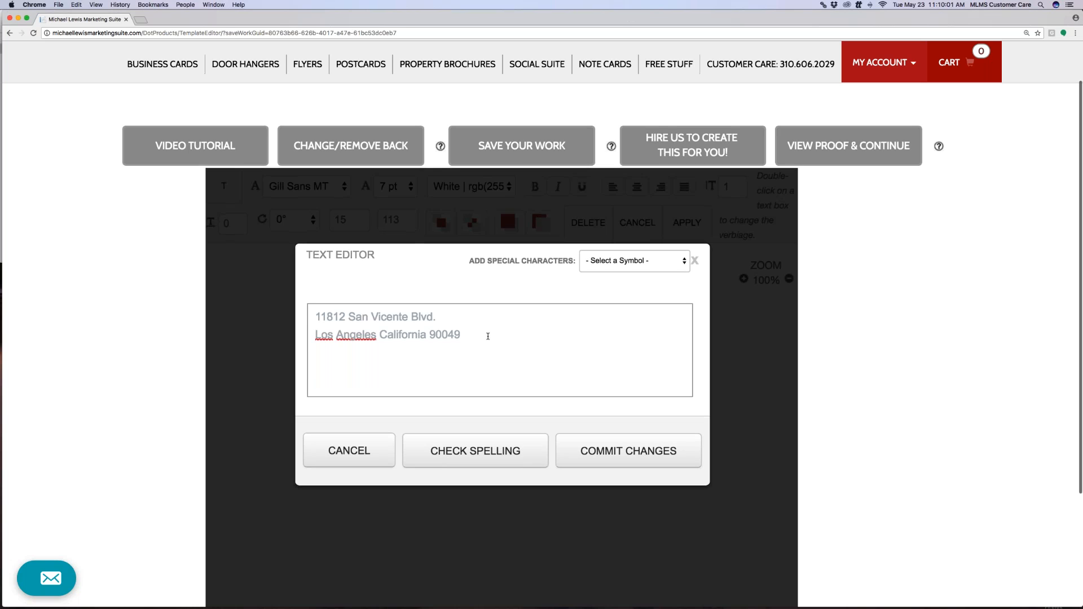
left_click(617, 454)
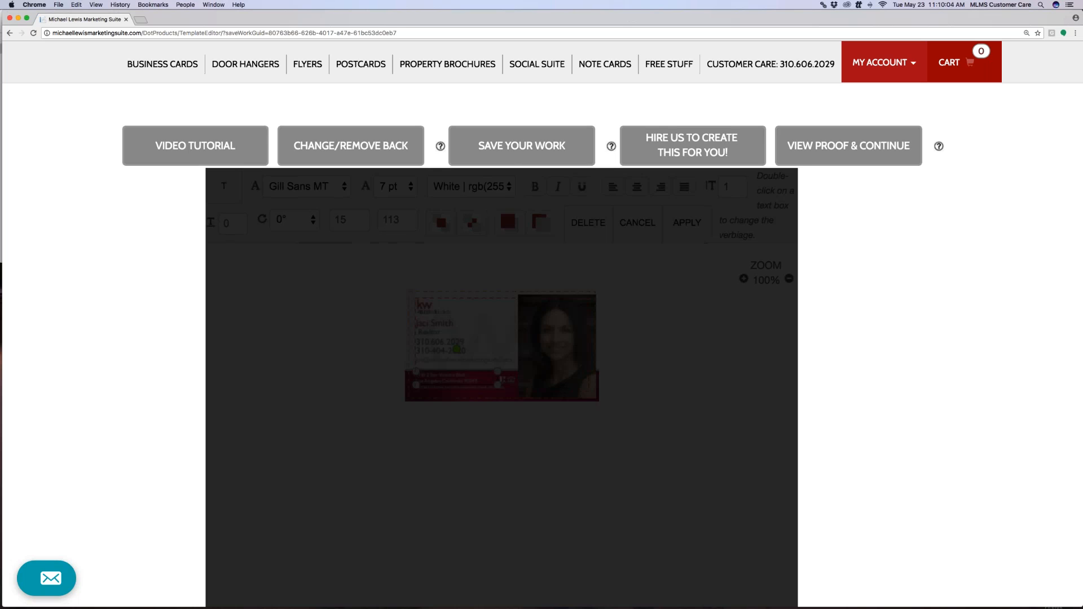
scroll(510, 385, "up", 1)
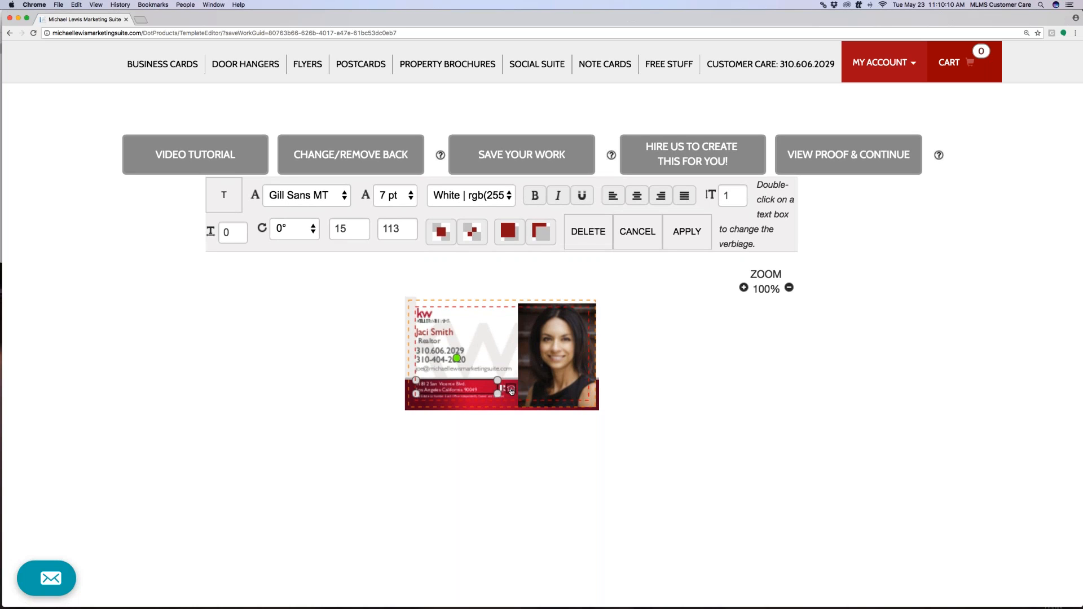
double_click(498, 399)
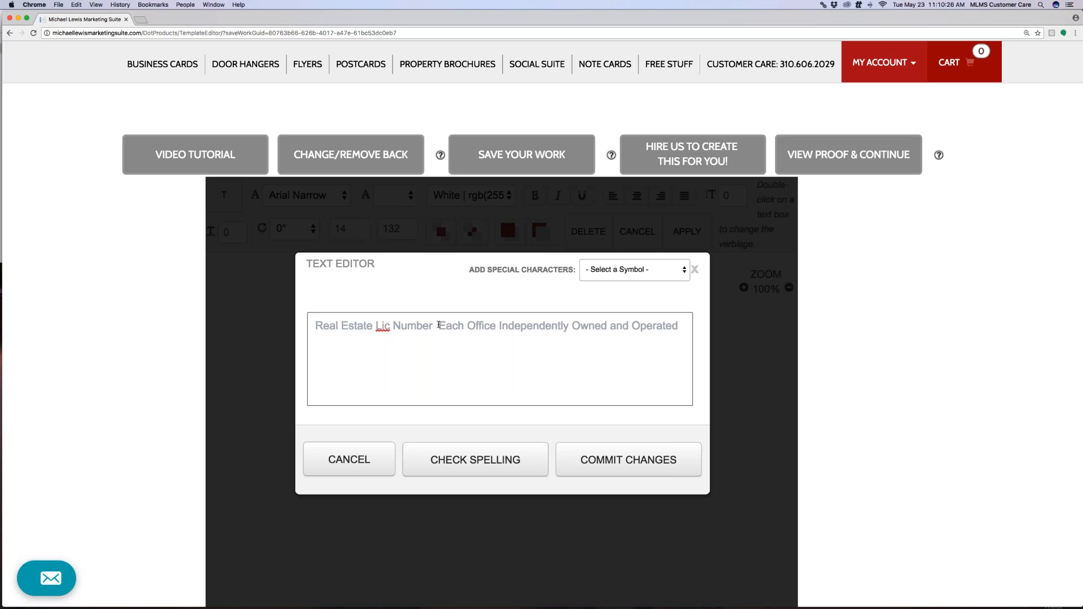
Delete 'Real Estate Lic Number' from the license line, commit it, and move the line to x 15
left_click_drag(439, 325, 315, 326)
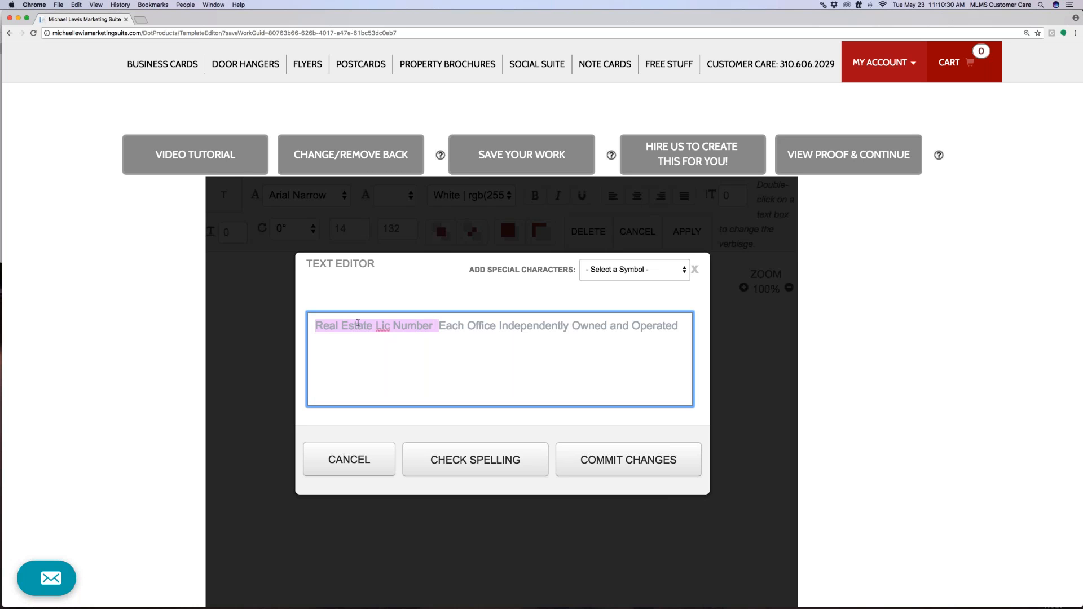
key("BackSpace")
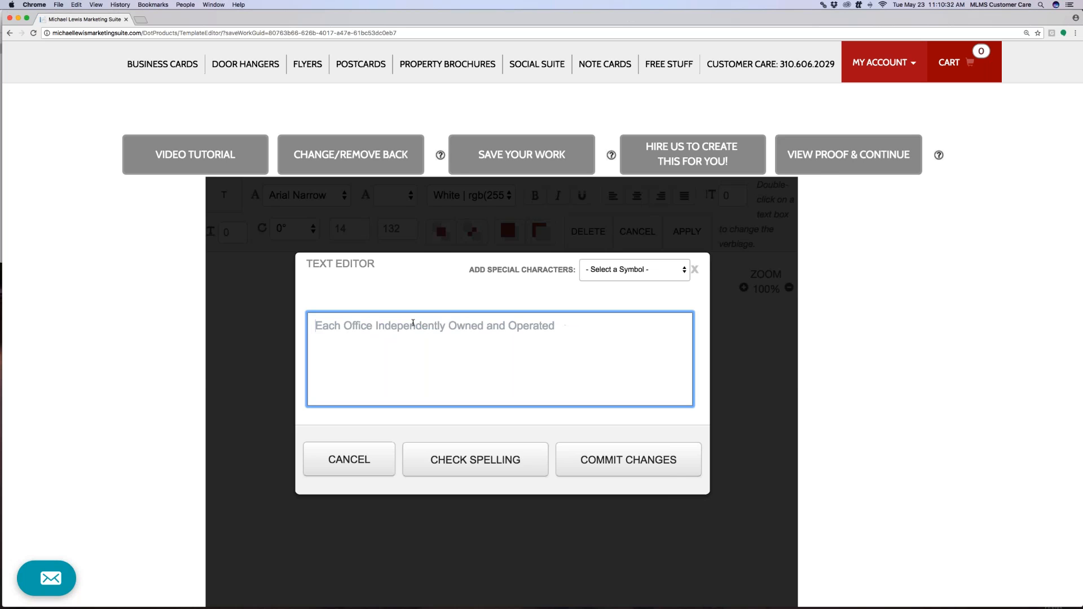
left_click(593, 454)
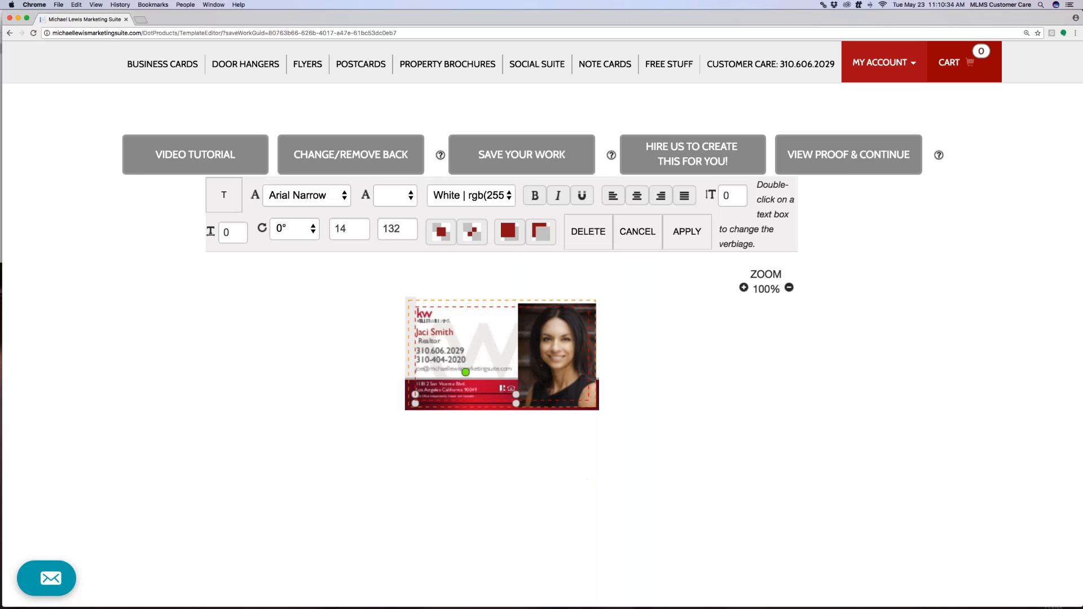
left_click_drag(453, 401, 453, 401)
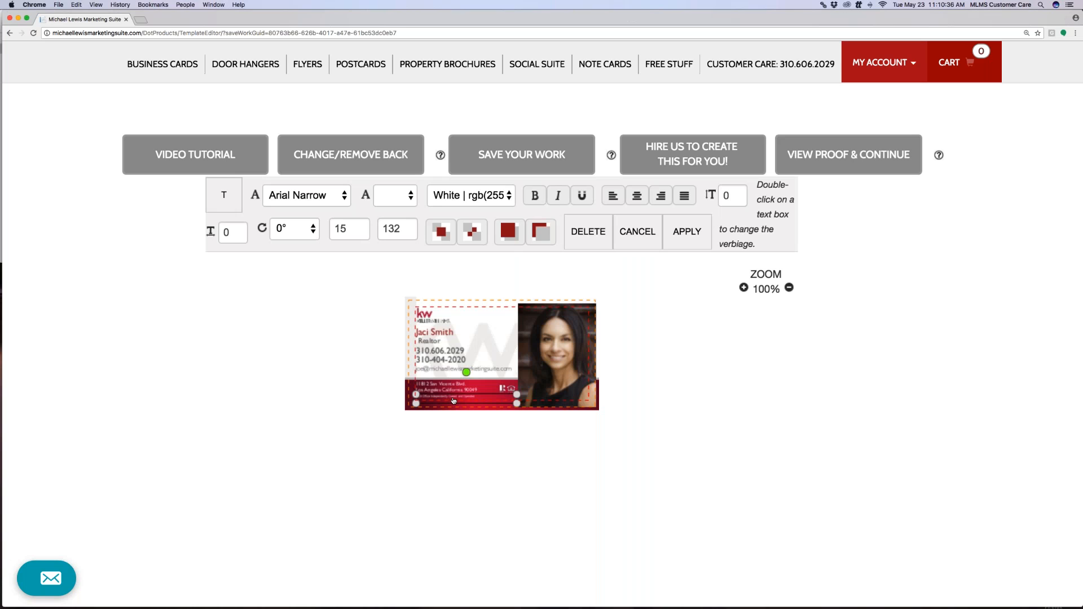
left_click(444, 320)
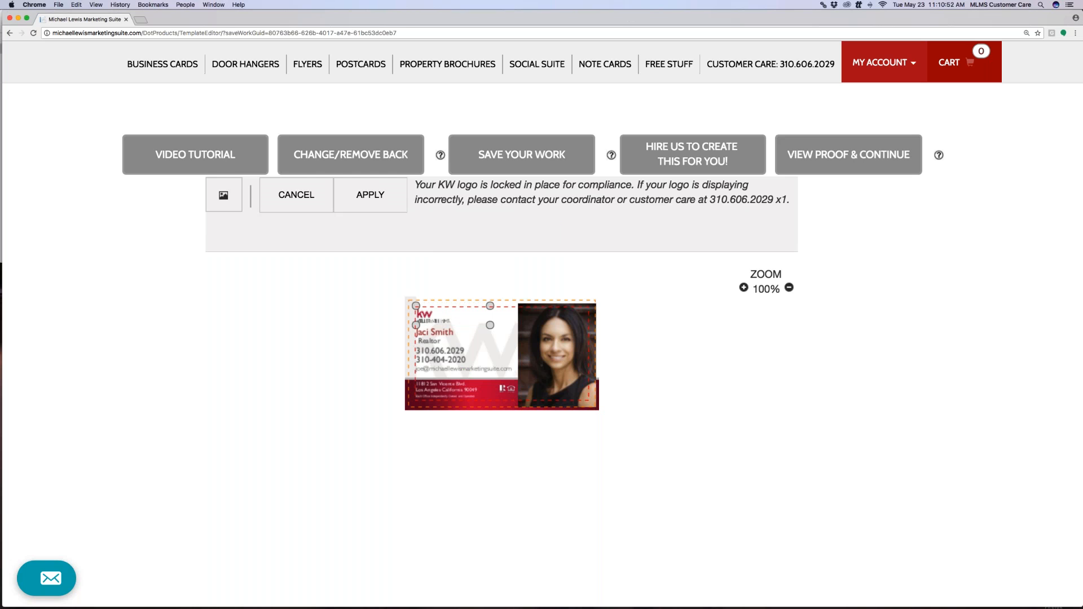
left_click(375, 207)
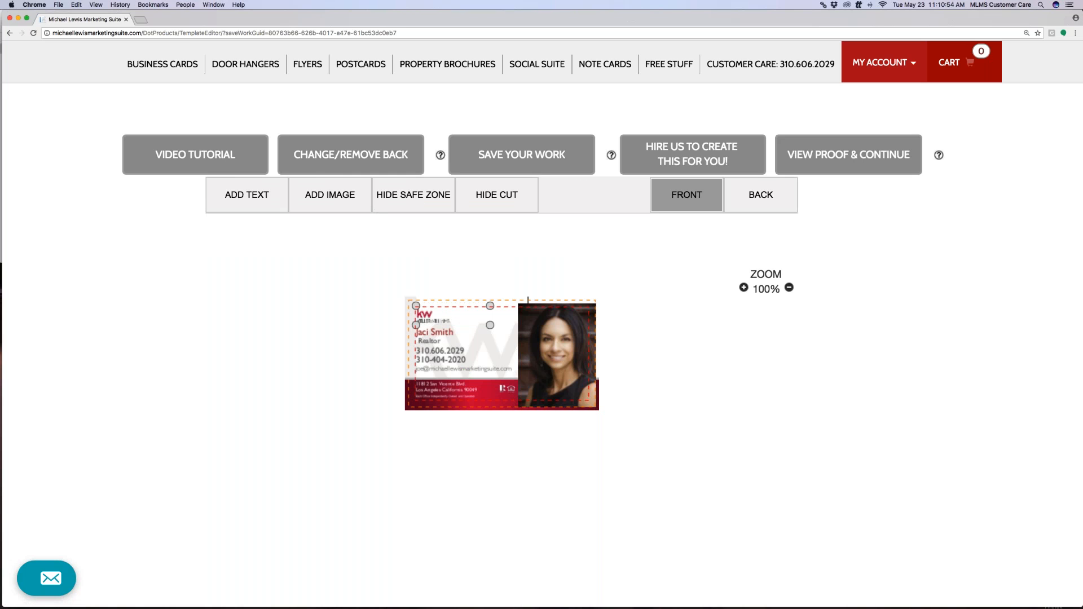
Add a new text box, shrink it, and commit its 'Please add Text' placeholder
left_click(259, 196)
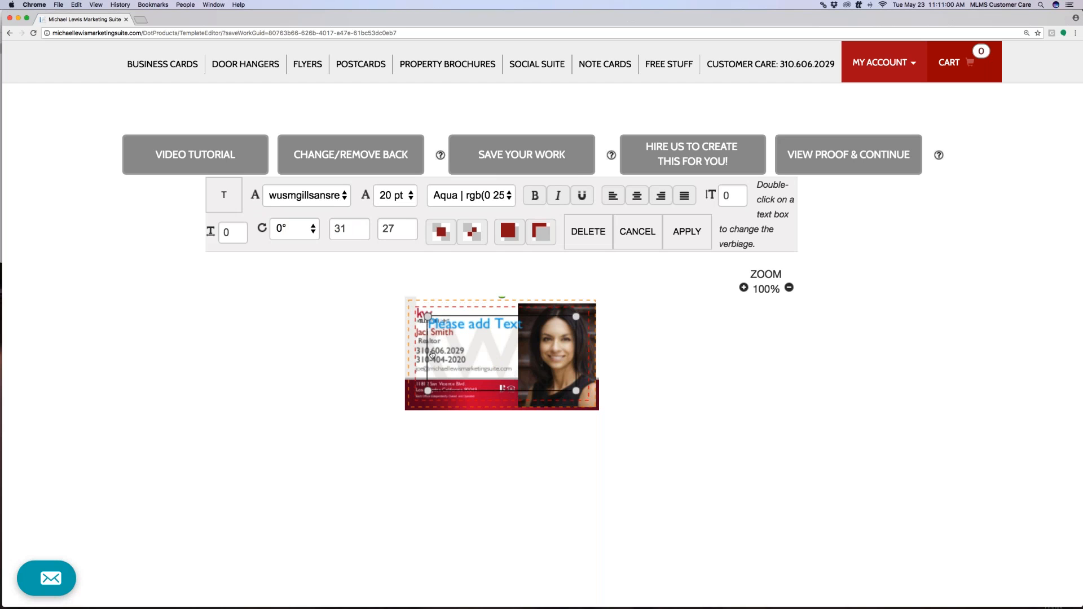
left_click_drag(429, 391, 512, 339)
double_click(491, 328)
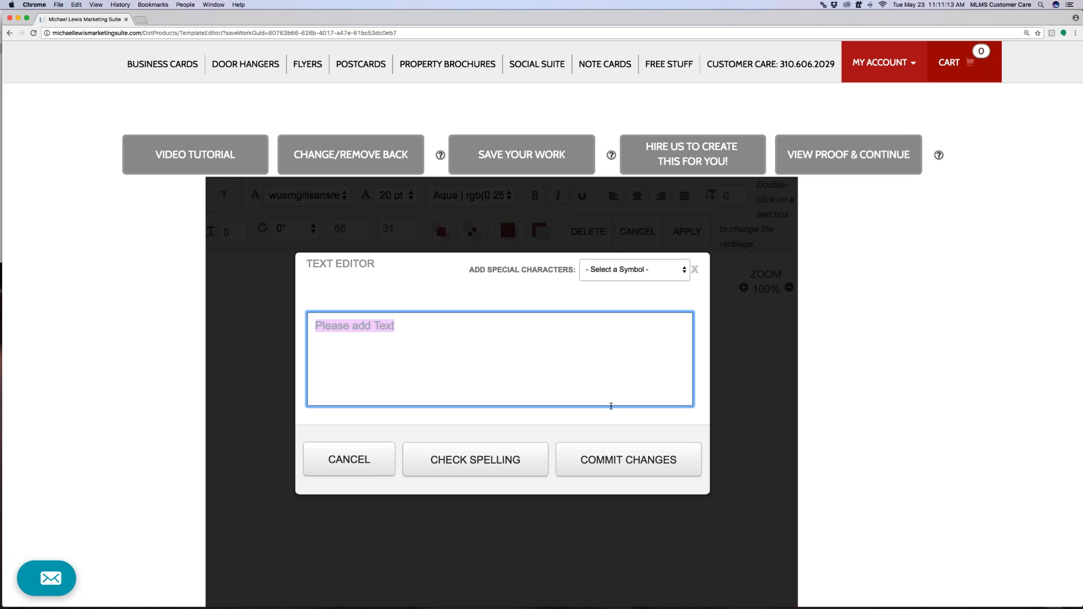
left_click(619, 454)
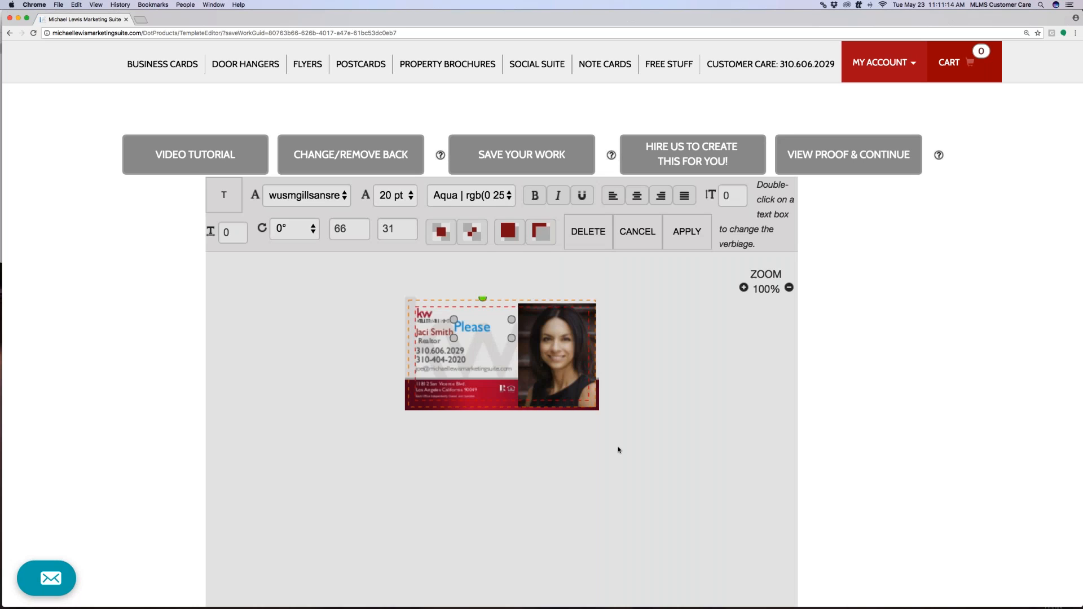
Make the new text 11 pt black and place it at the top, right of the KW logo
left_click(410, 195)
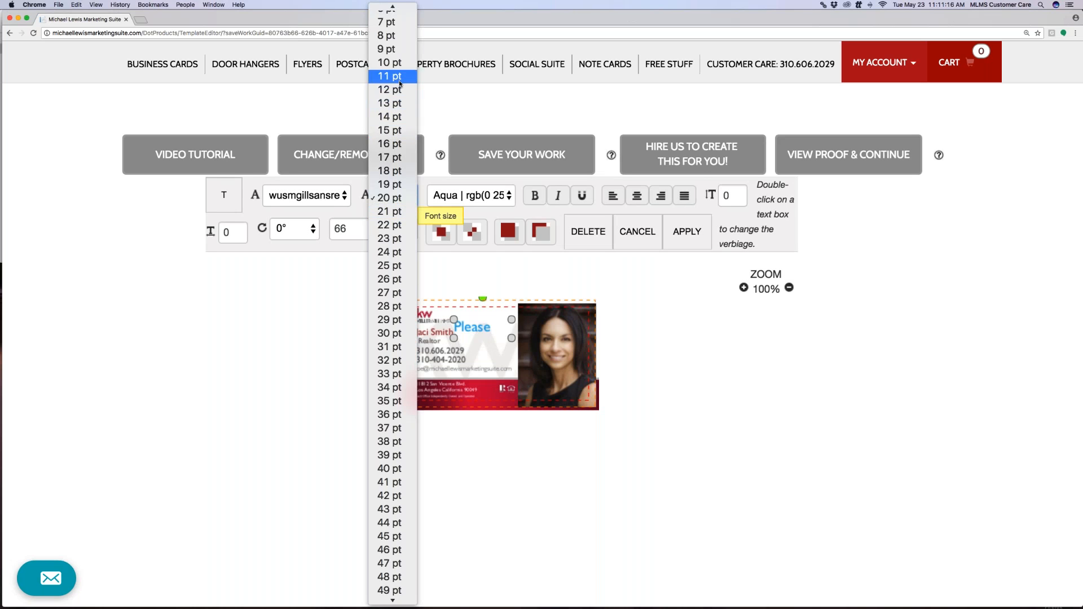
left_click(384, 75)
left_click(478, 195)
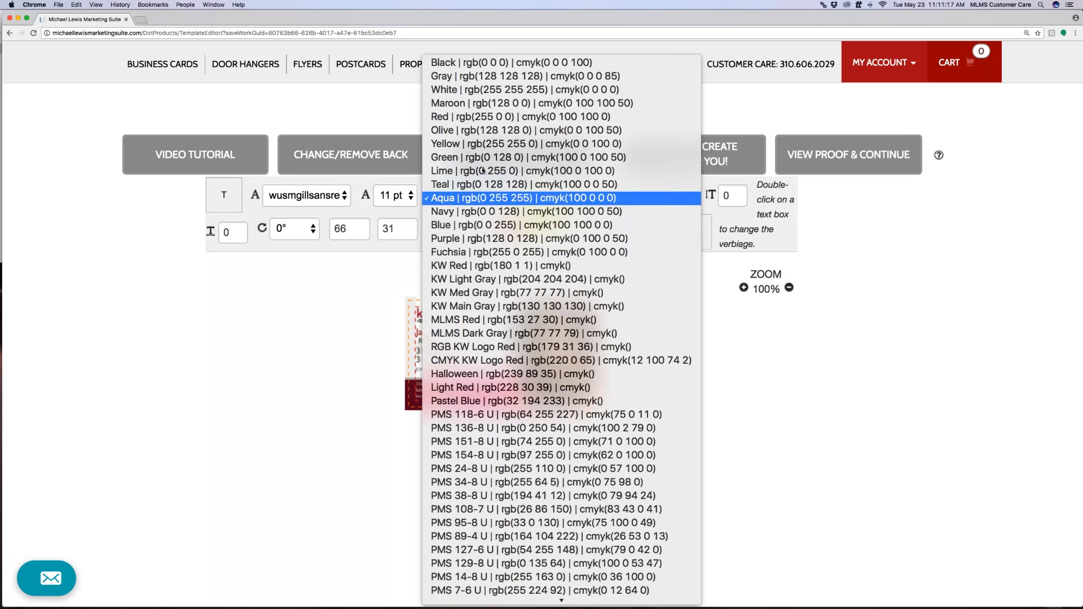
left_click(501, 62)
left_click_drag(492, 344, 493, 316)
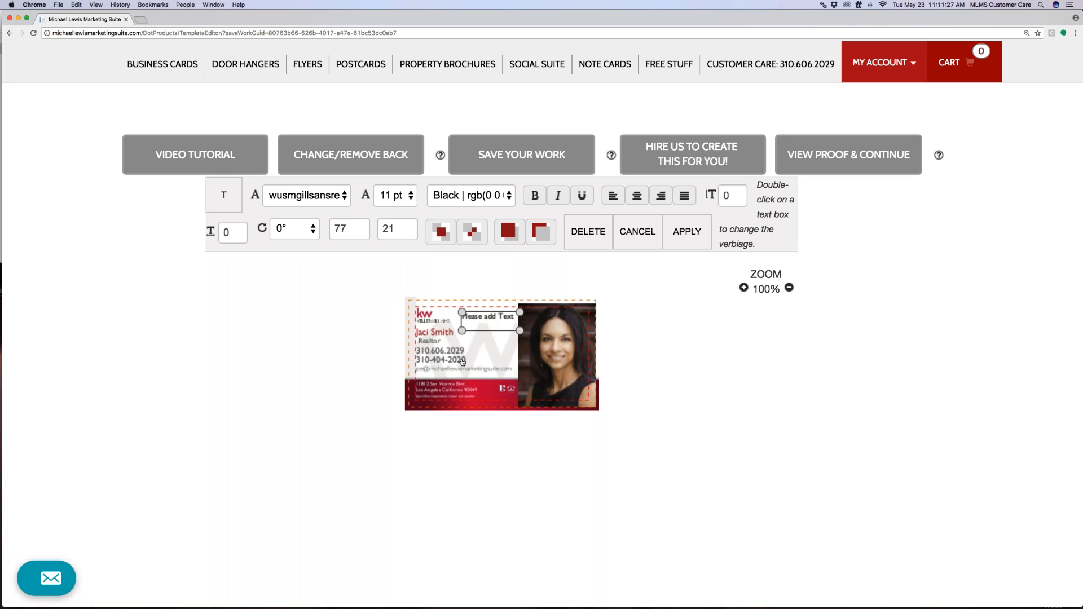
Shift the Realtor title left to x 15 using the horizontal position spinner
left_click(432, 353)
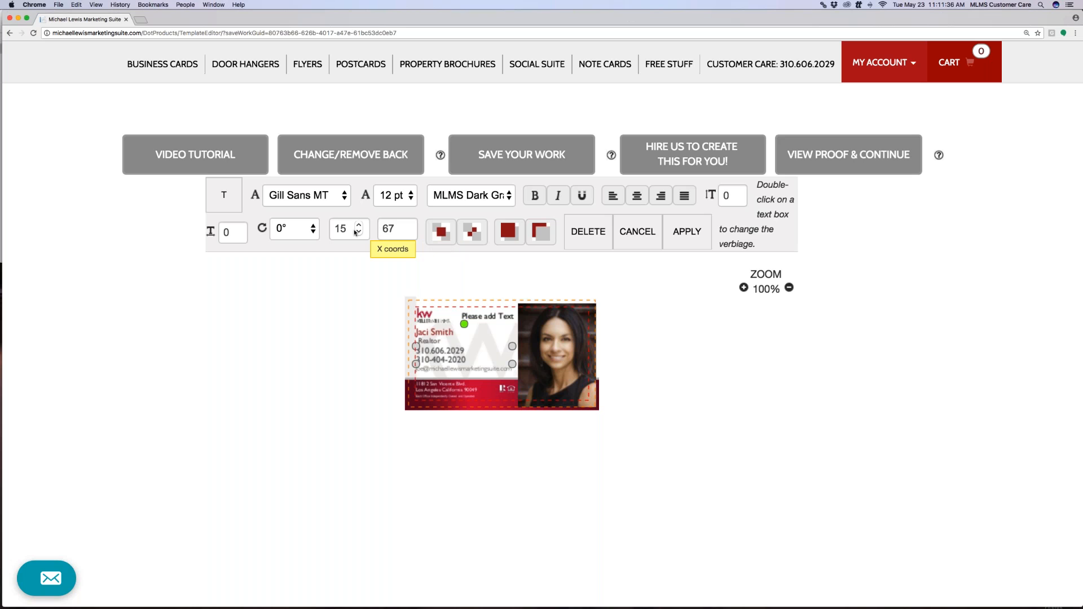
left_click(430, 373)
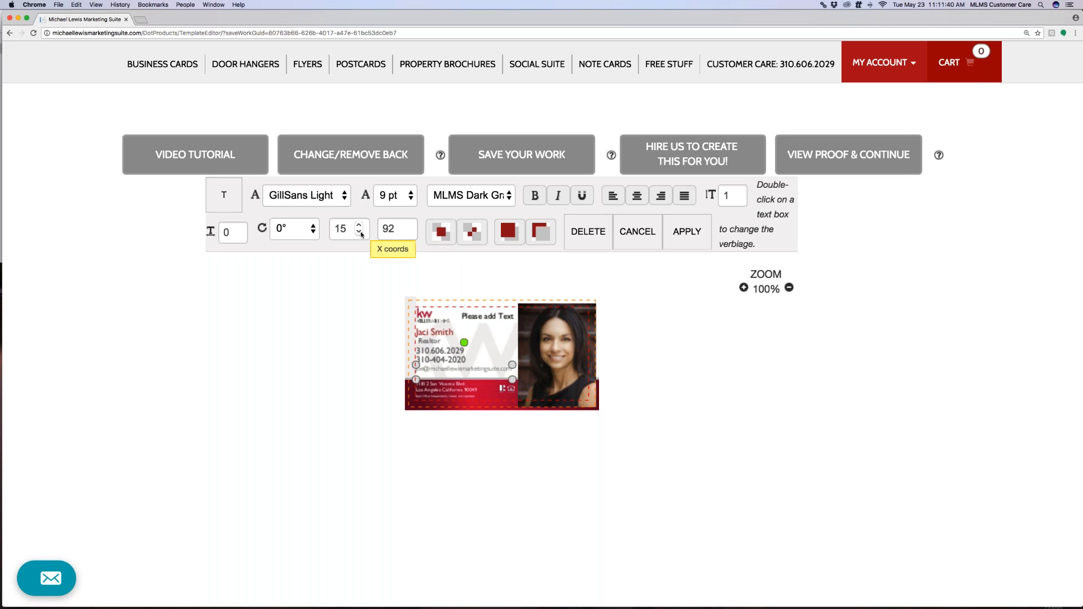
left_click(432, 342)
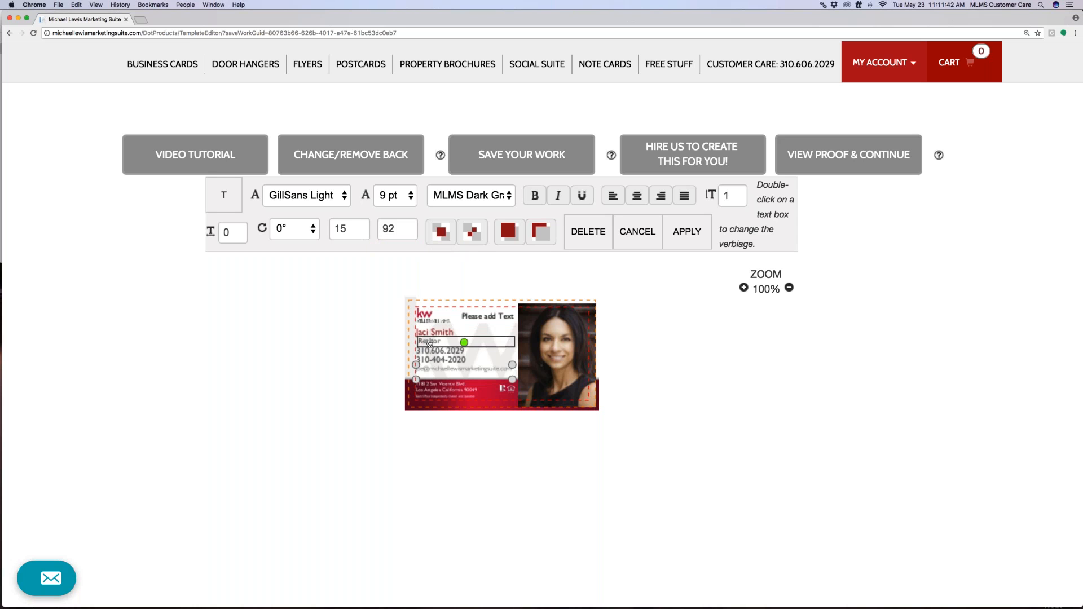
left_click(435, 333)
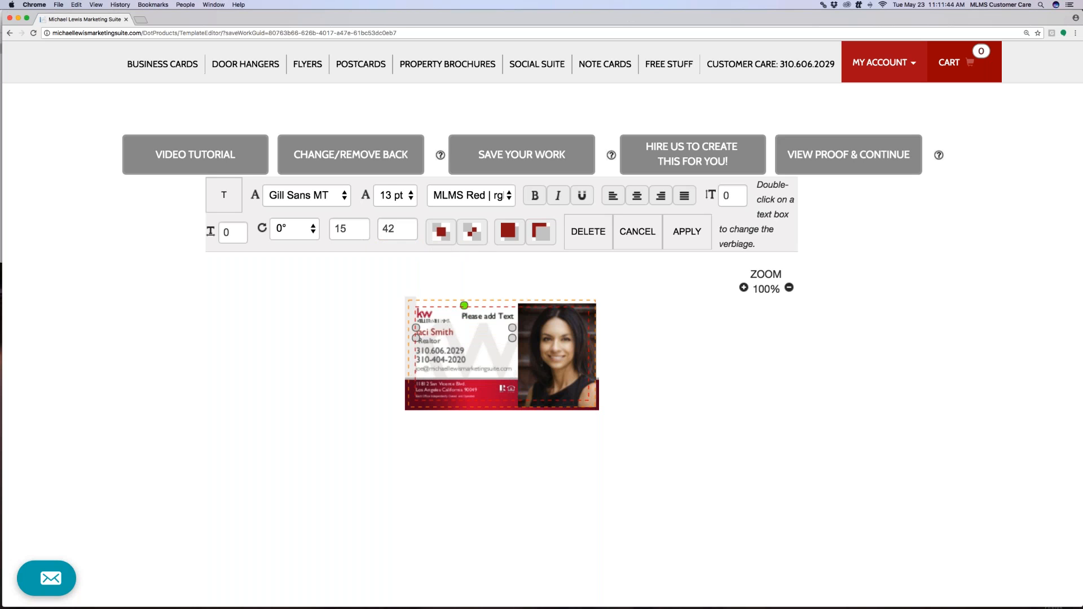
left_click(430, 343)
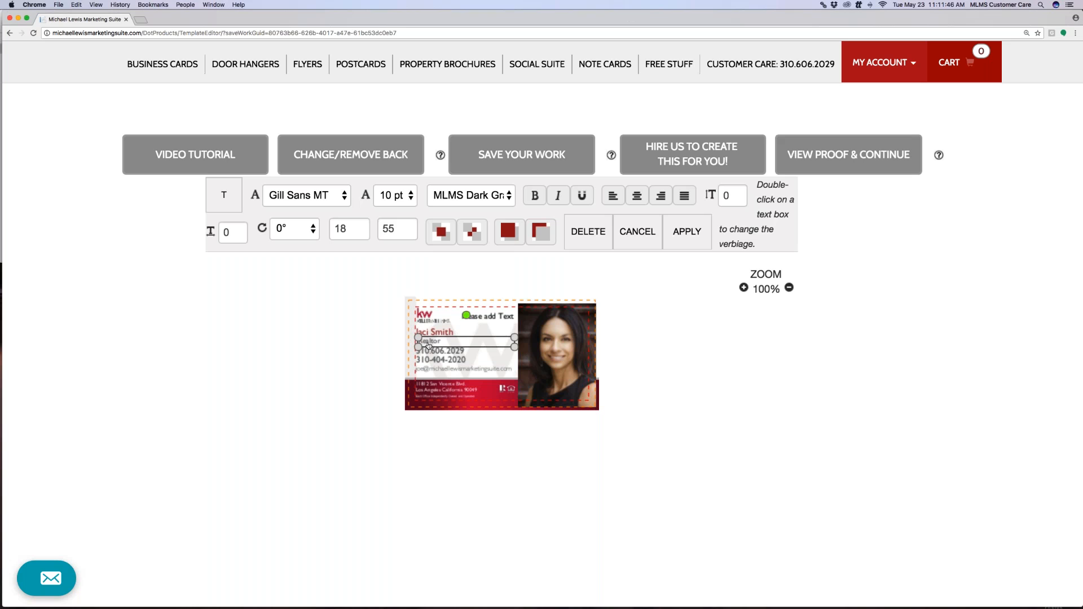
left_click(359, 232)
left_click(358, 233)
left_click(359, 232)
left_click(359, 232)
left_click(359, 225)
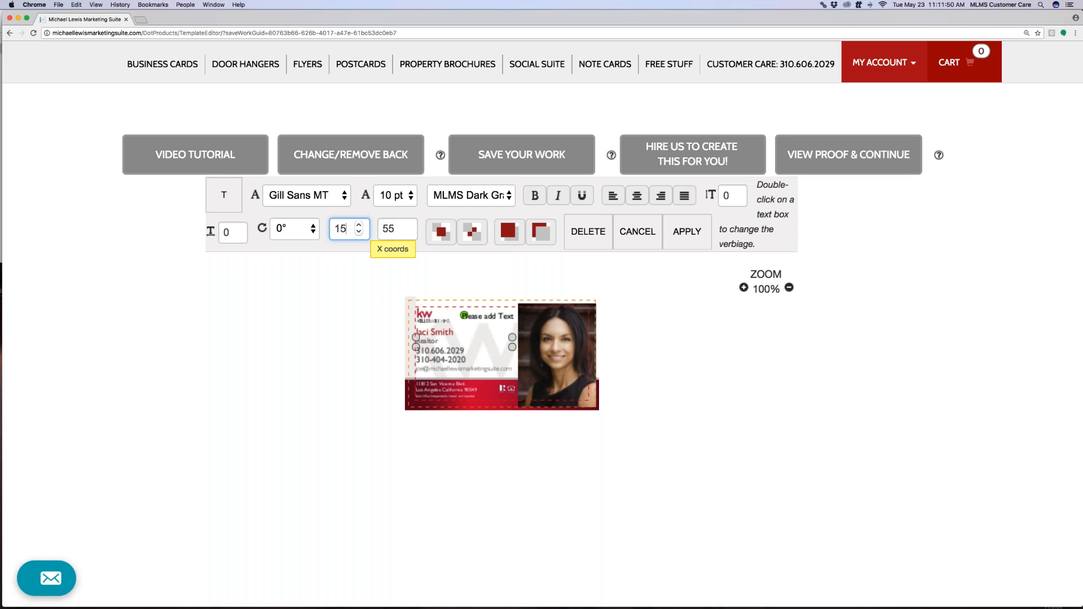
Move the 'Please add Text' box above the address lines and nudge it left to x 15
left_click(440, 392)
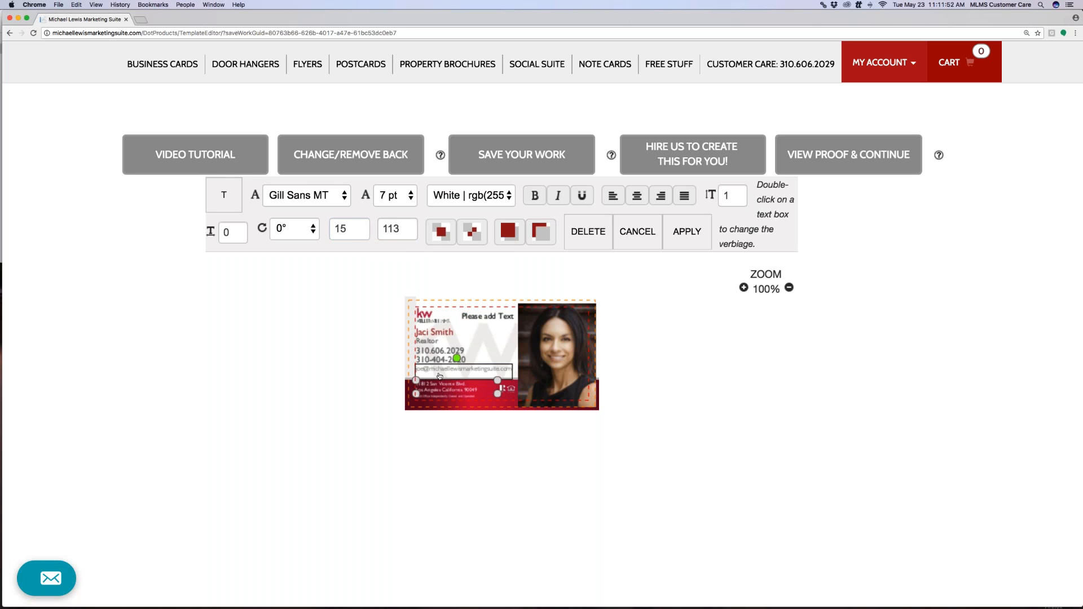
left_click(439, 376)
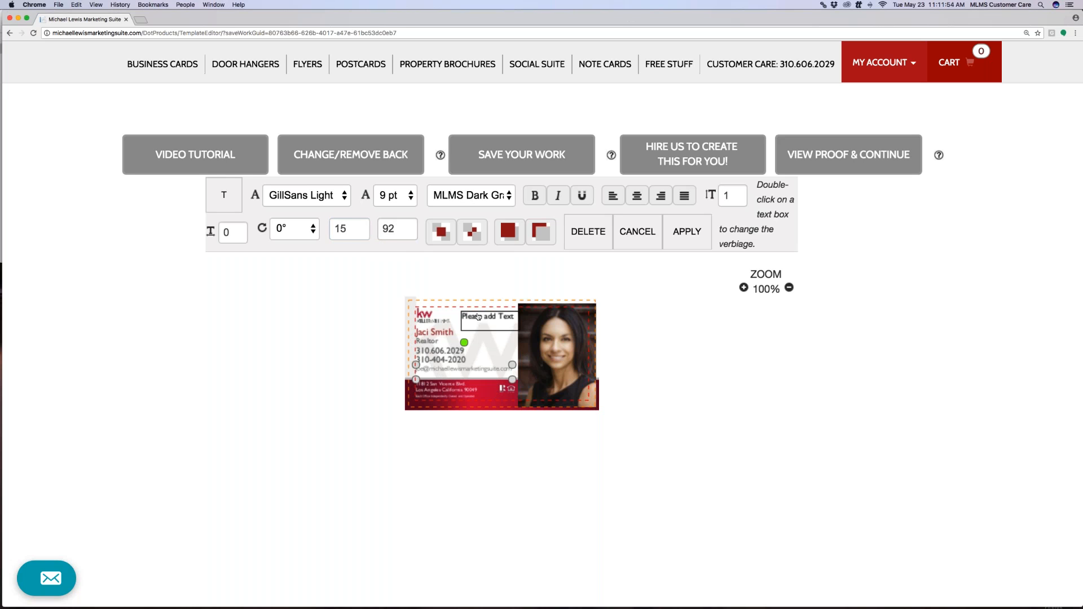
left_click(497, 317)
left_click_drag(498, 319, 454, 377)
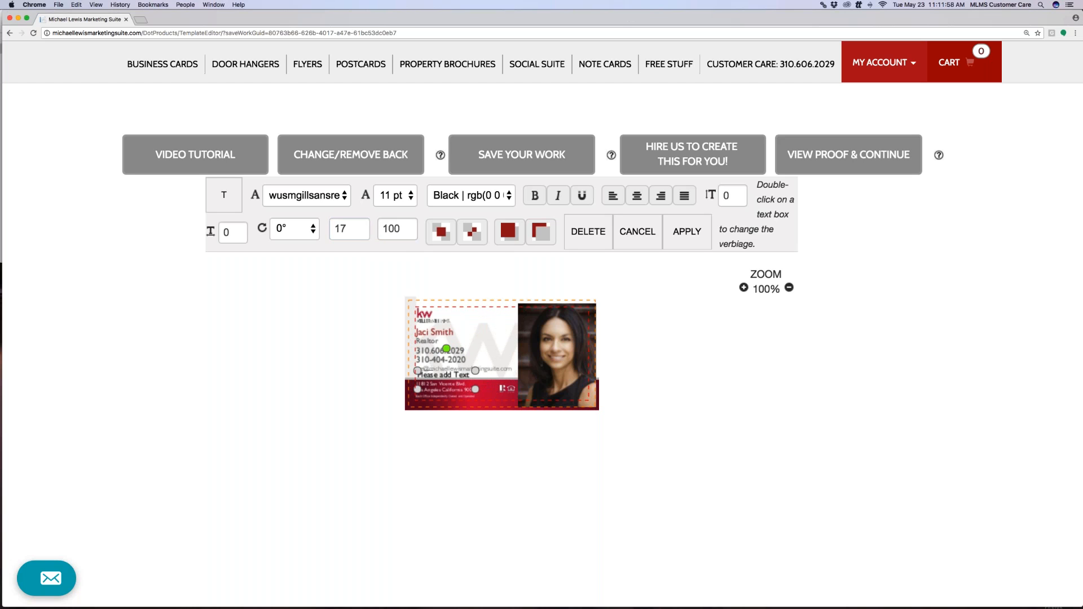
left_click(359, 233)
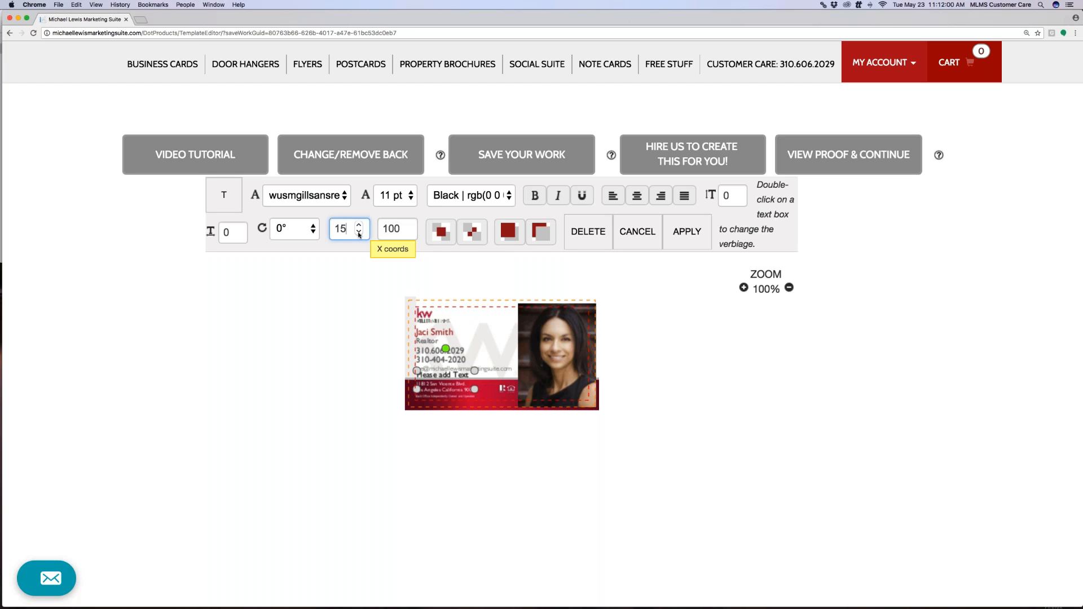
left_click(476, 383)
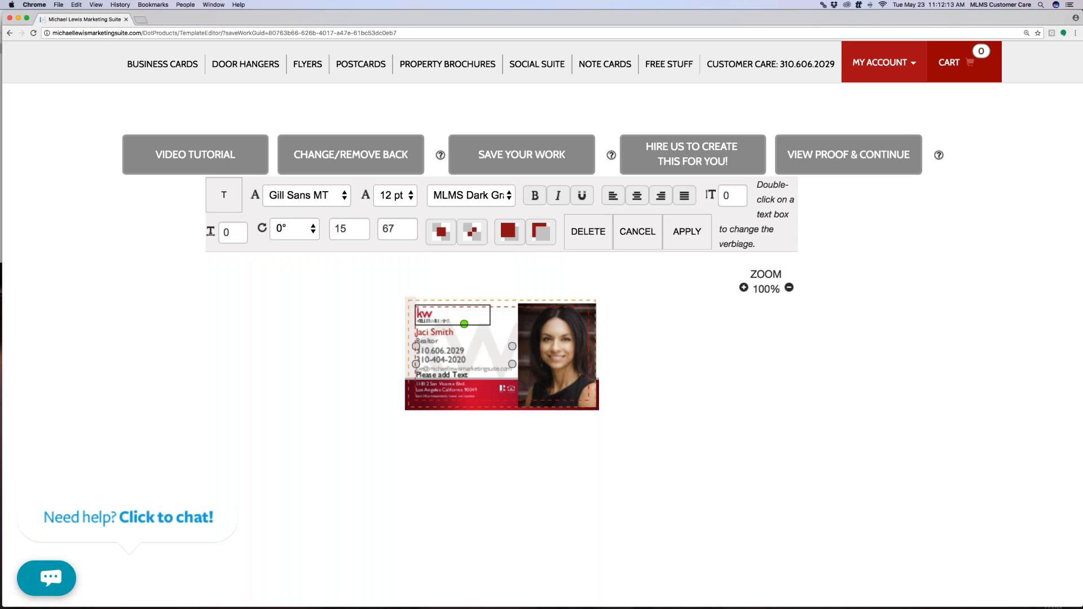
left_click(452, 332)
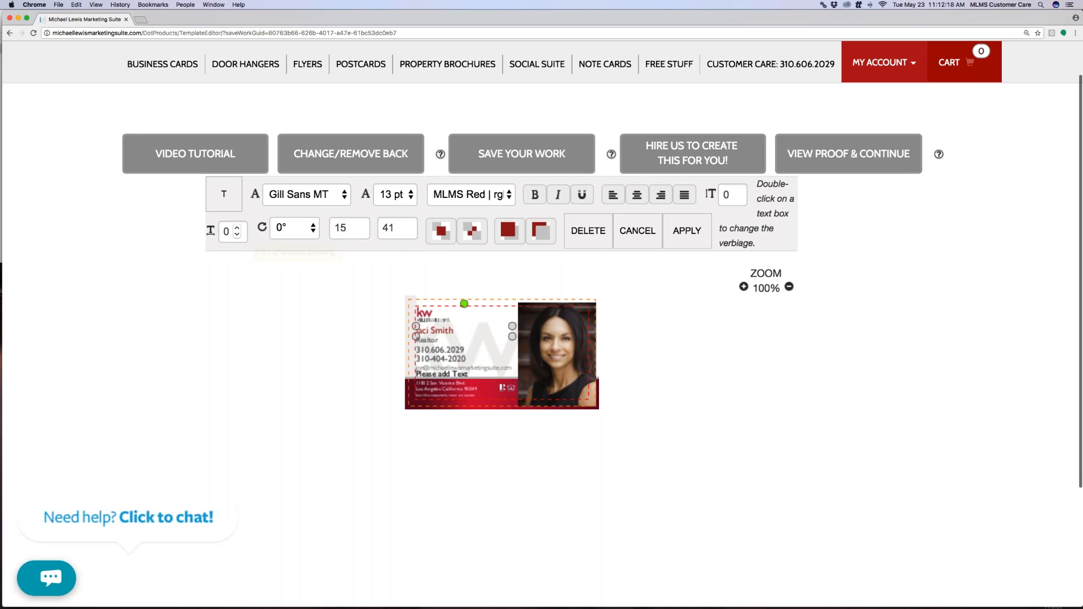
Set the agent name's character spacing to 2 with the spacing spinner
left_click(237, 229)
left_click(237, 228)
left_click(238, 228)
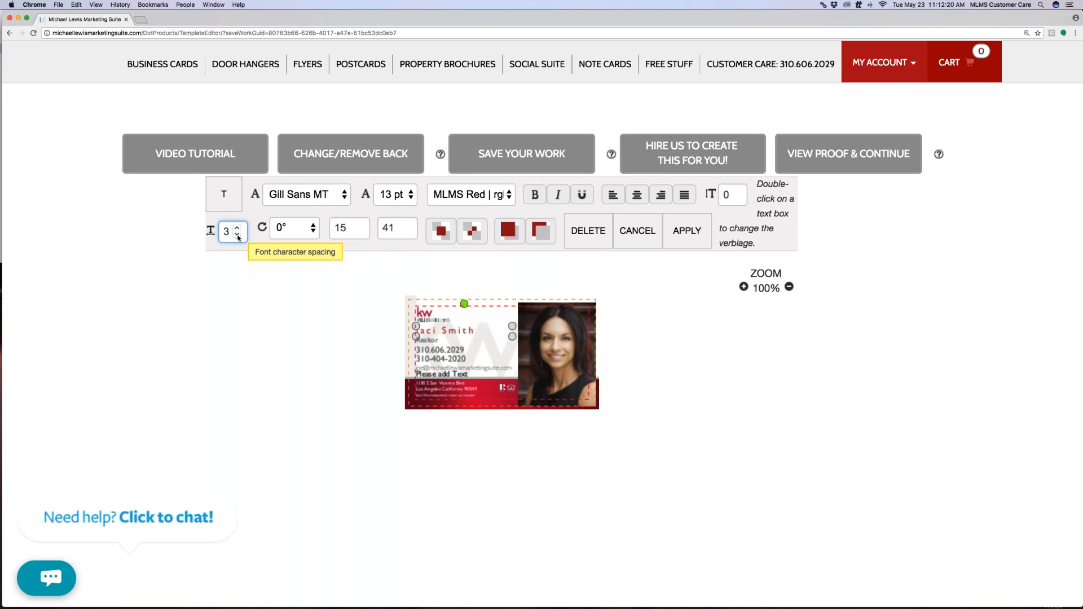
left_click(237, 235)
left_click(490, 357)
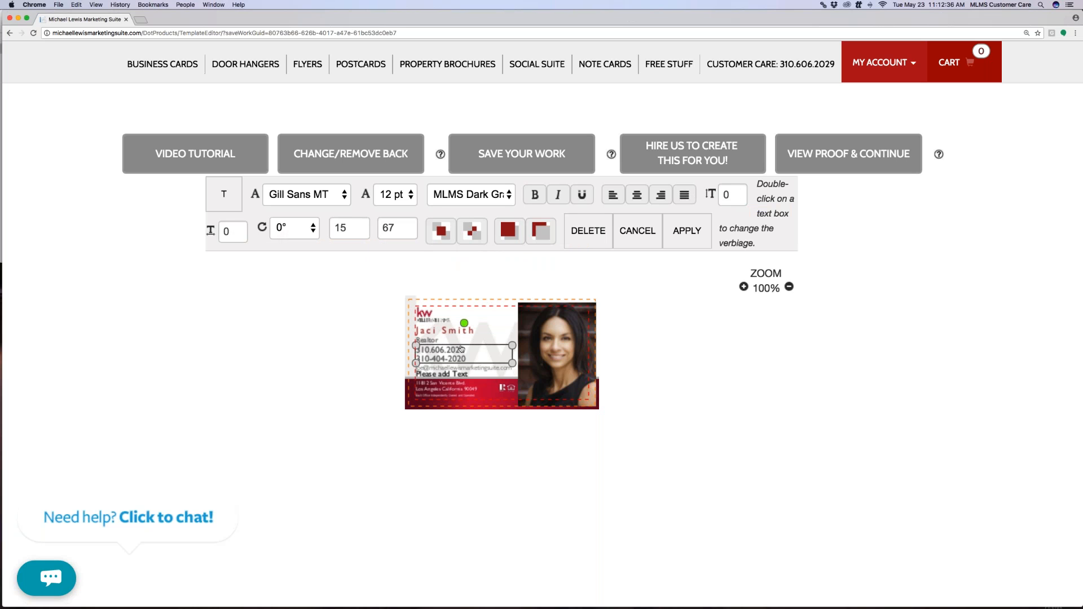
Drag the Realtor line off the photo back under the agent's name
left_click(558, 322)
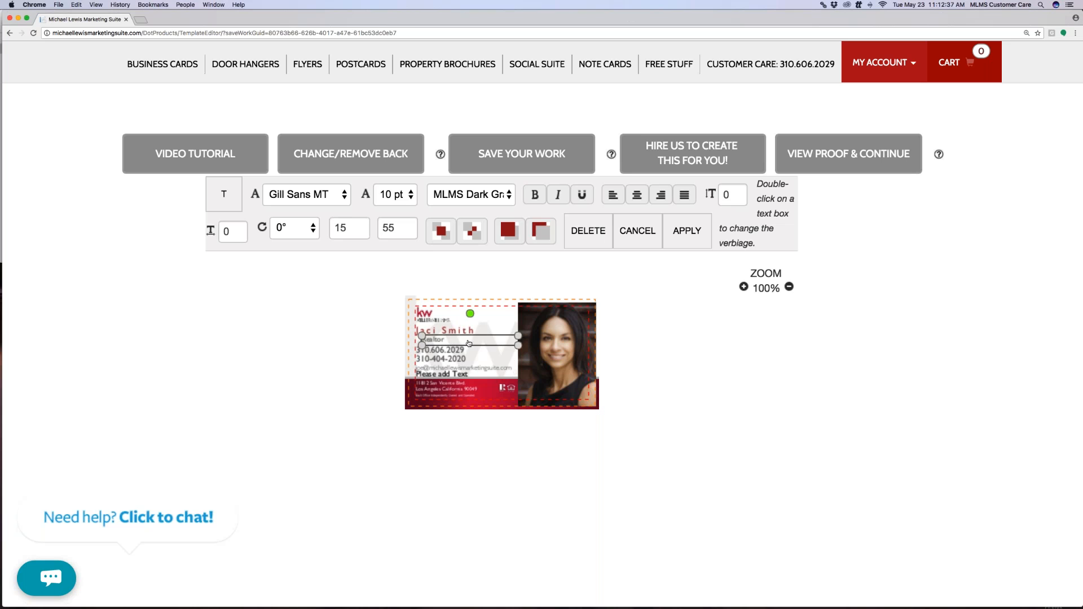
left_click_drag(558, 323, 455, 339)
left_click(503, 388)
left_click(527, 319)
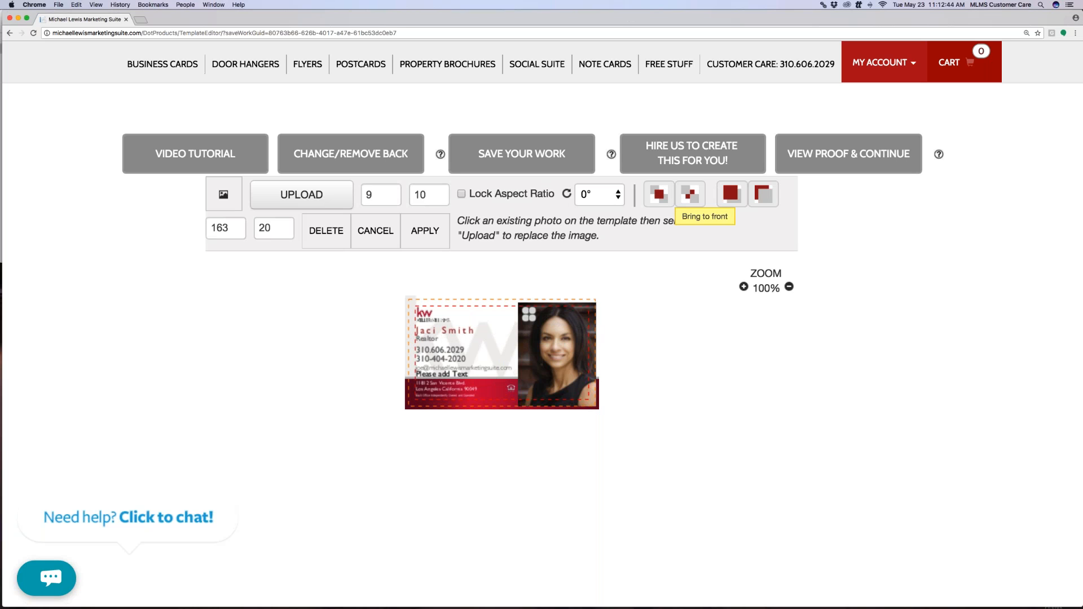
left_click(528, 314)
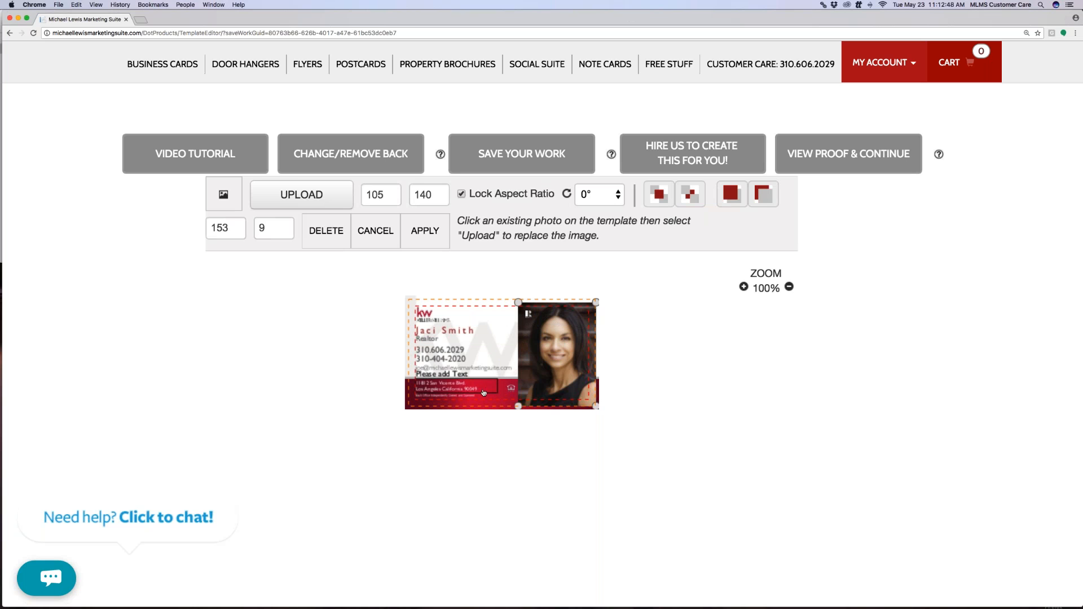
Return the 'Please add Text' box above the address and apply the front-side edits
left_click_drag(477, 392, 571, 359)
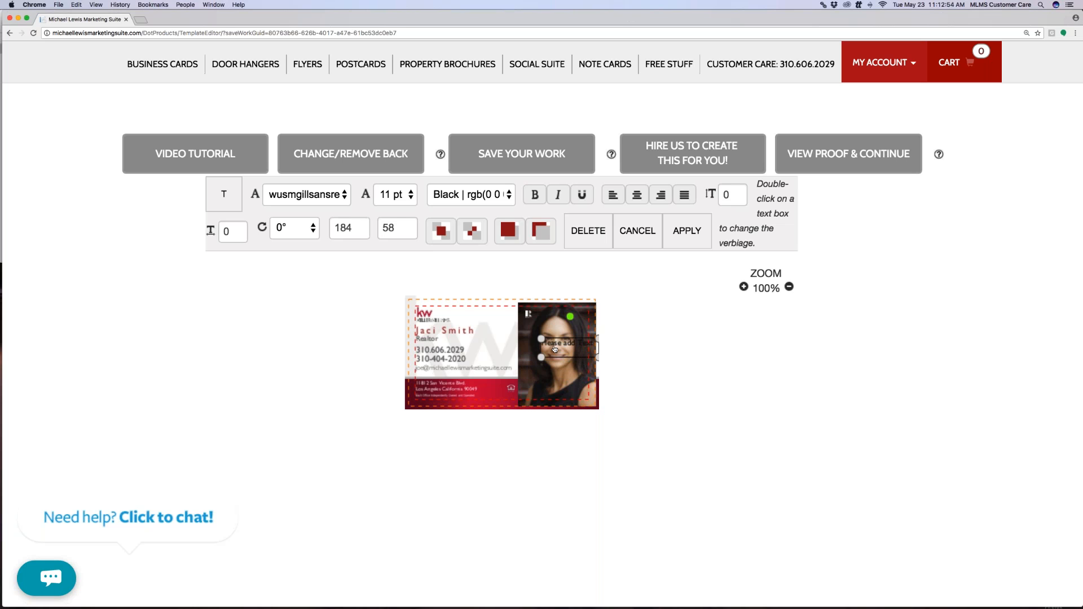
left_click_drag(555, 349, 417, 382)
left_click(528, 316)
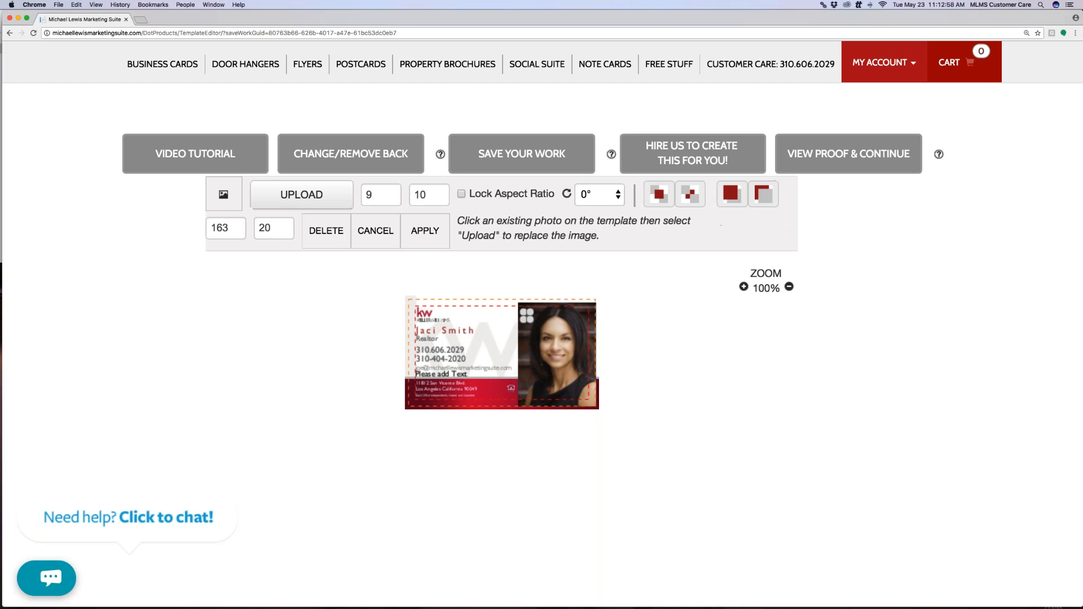
left_click(500, 389)
left_click(424, 231)
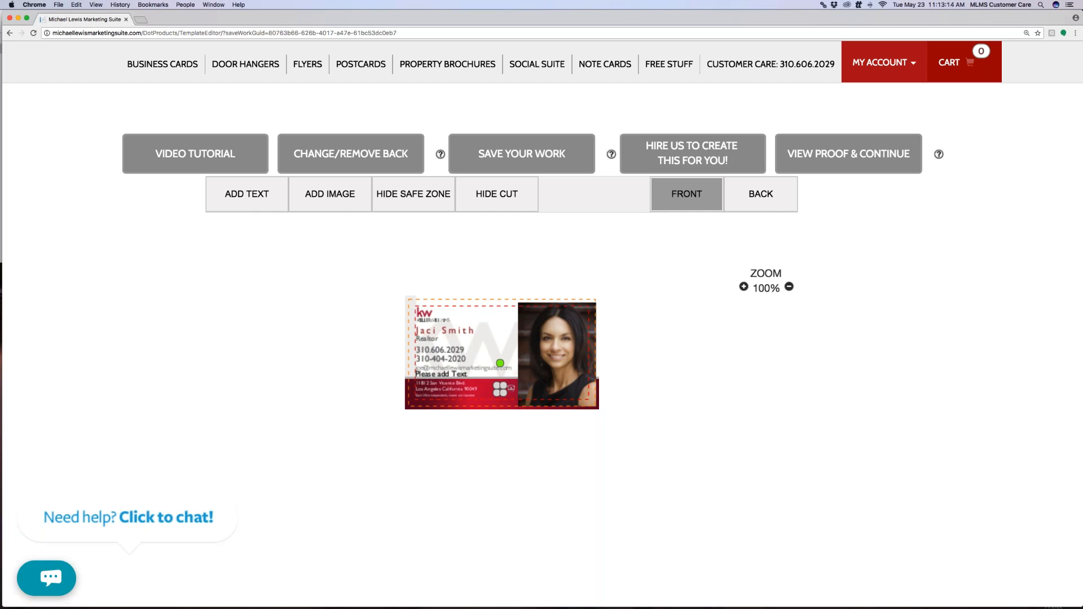
Move the agent photo to position 154, 8, keeping its 105 by 140 size
left_click(552, 339)
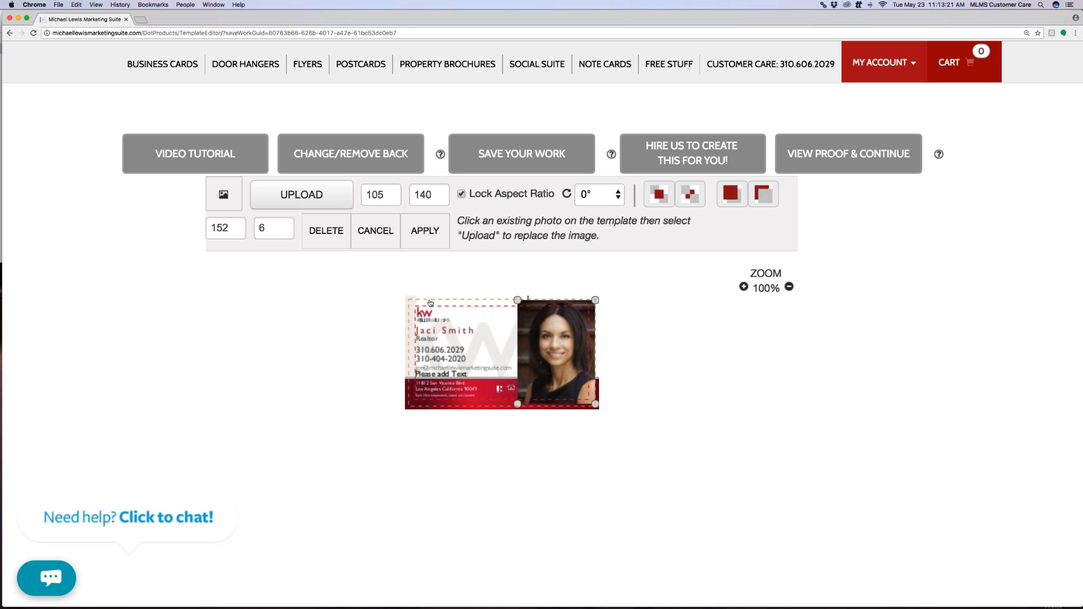
left_click(438, 236)
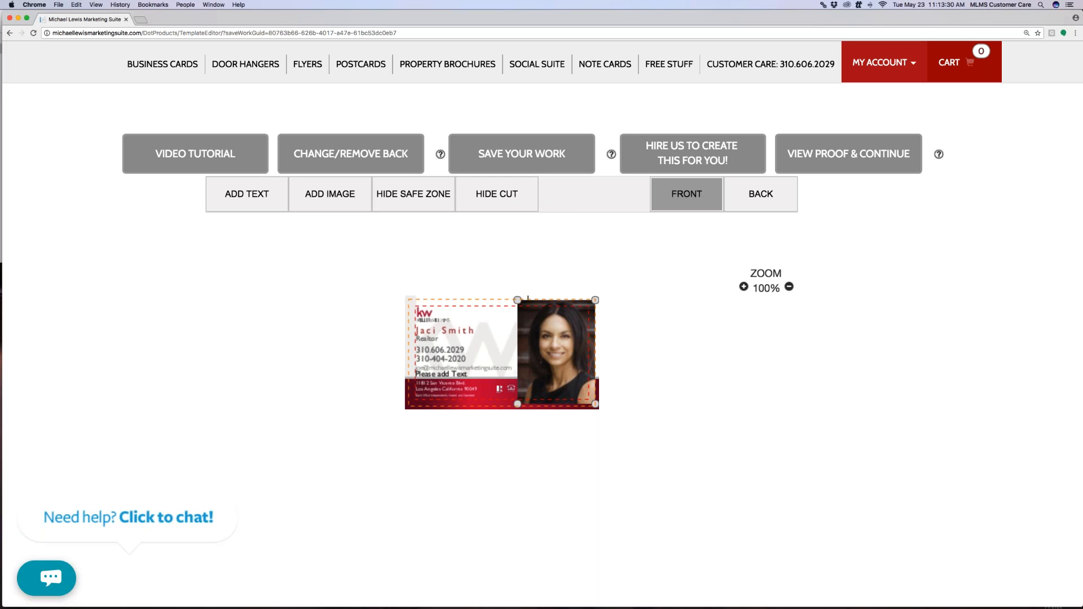
scroll(436, 301, "down", 1)
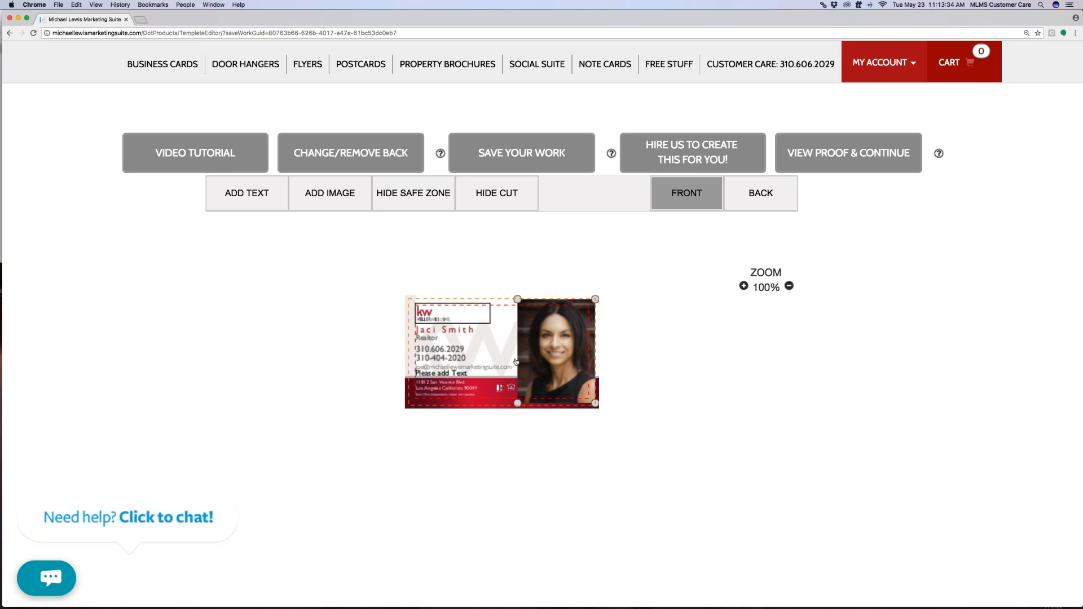
left_click_drag(557, 373, 581, 348)
left_click_drag(566, 322, 558, 325)
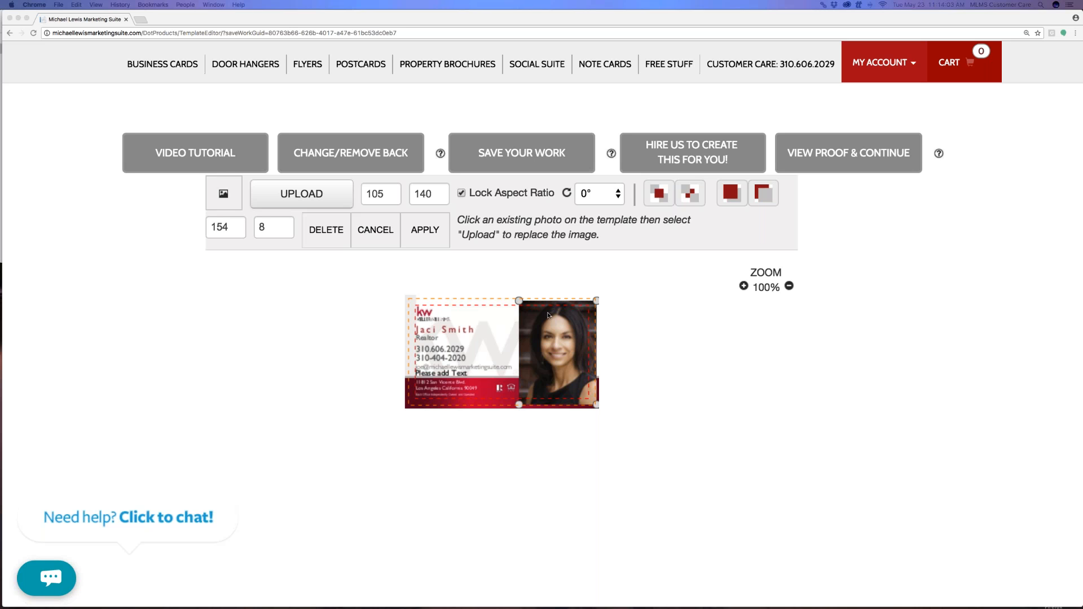
Commit the photo position, then show the red card back and apply the locked KW logo
left_click(439, 243)
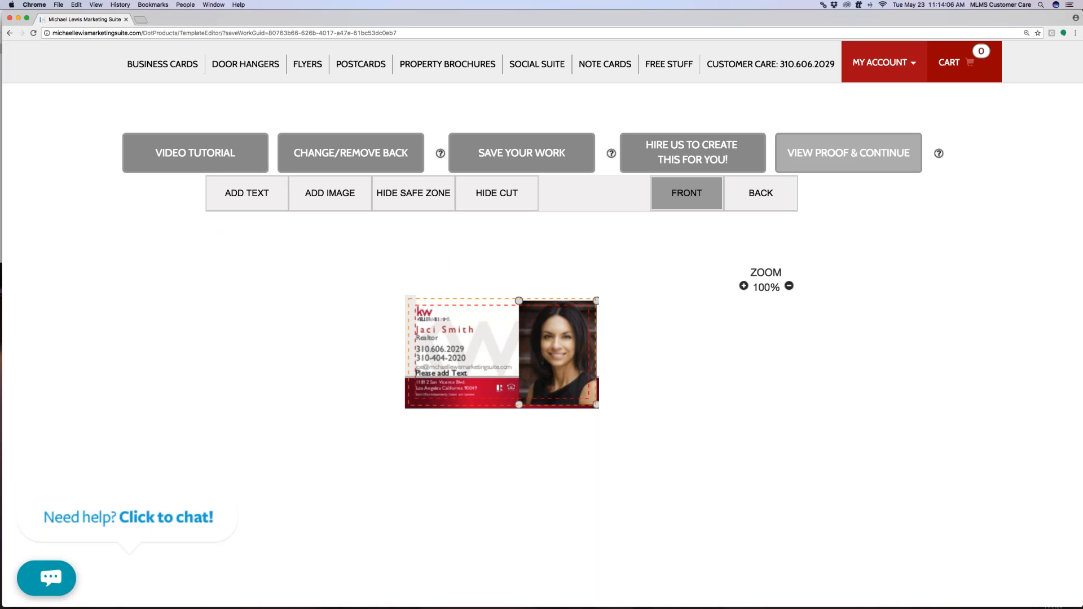
left_click(763, 202)
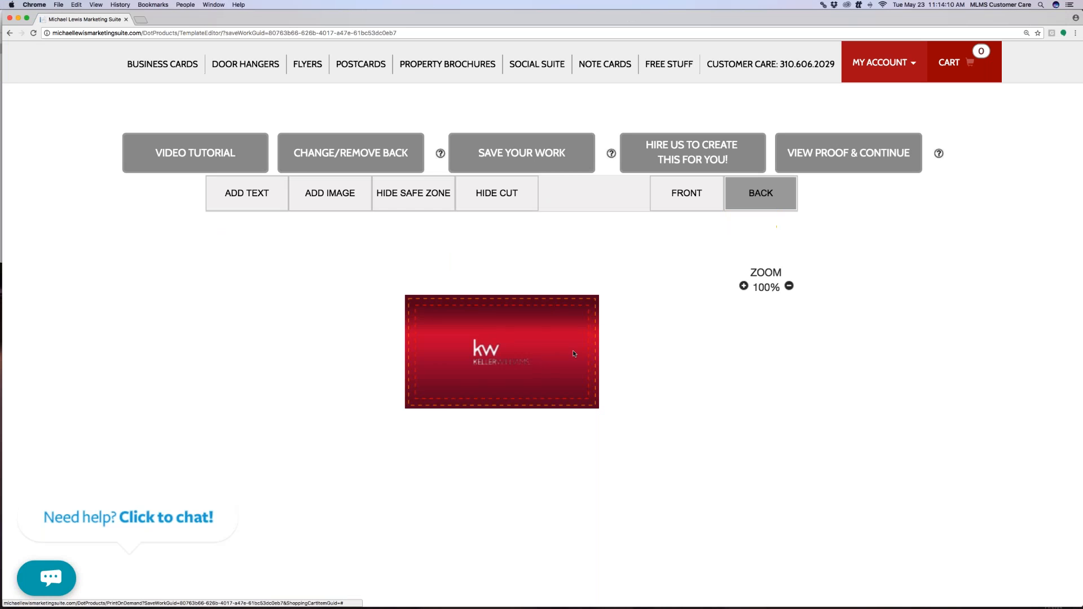
left_click(490, 359)
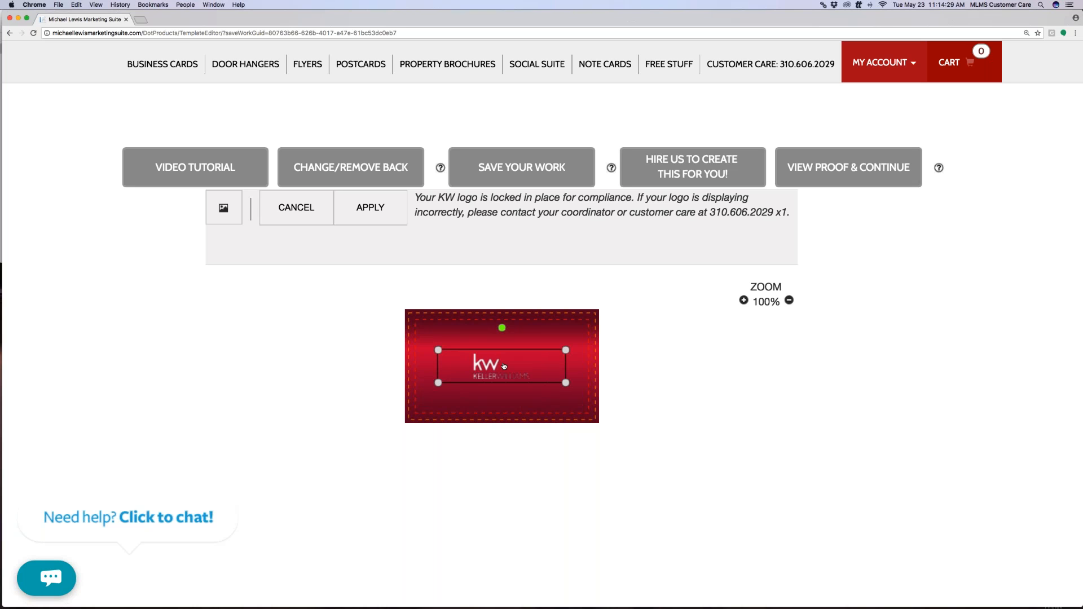
left_click(395, 215)
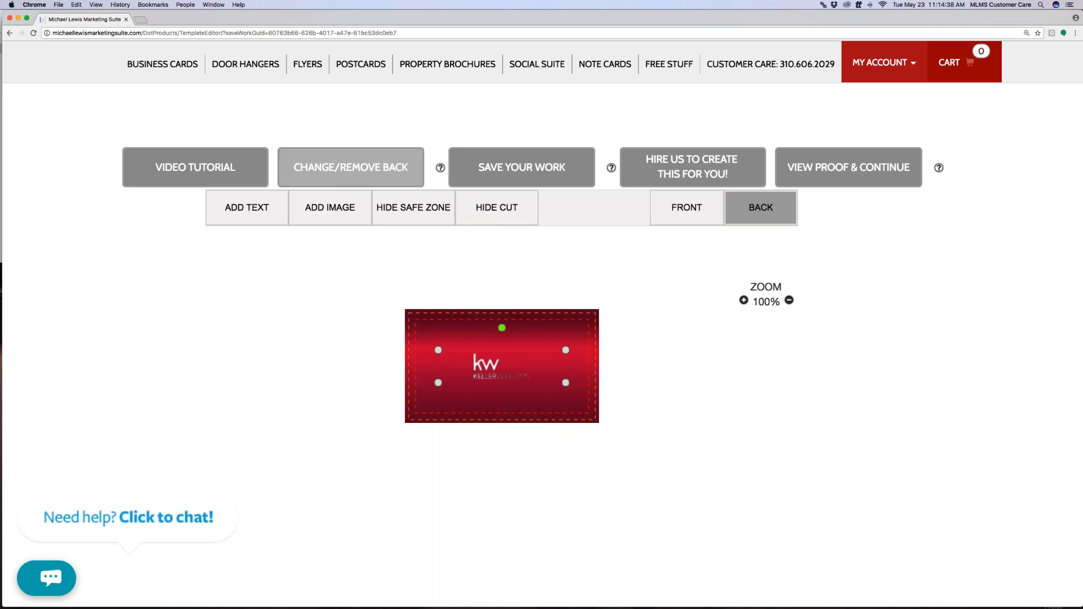
Change the card back template to the Blank Canvas from Design My Own Back
left_click(364, 173)
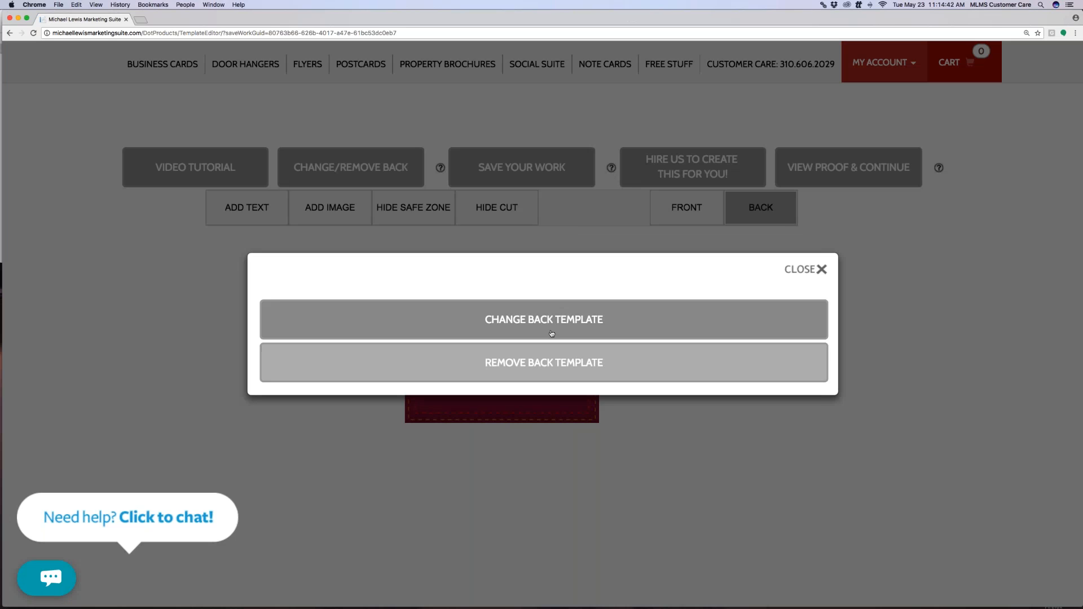
left_click(554, 320)
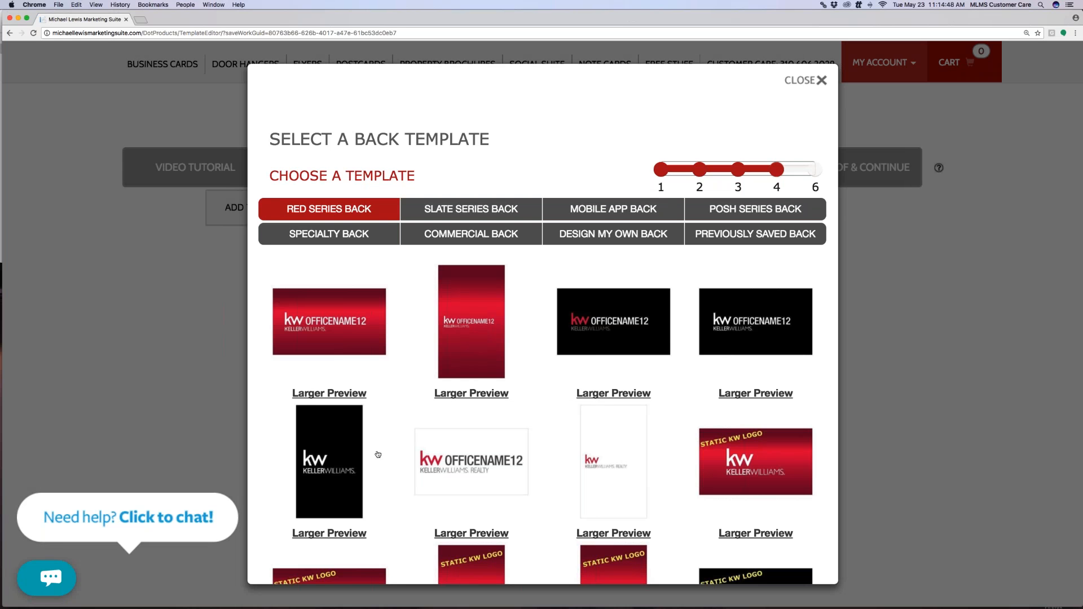
scroll(378, 454, "down", 3)
scroll(378, 454, "up", 5)
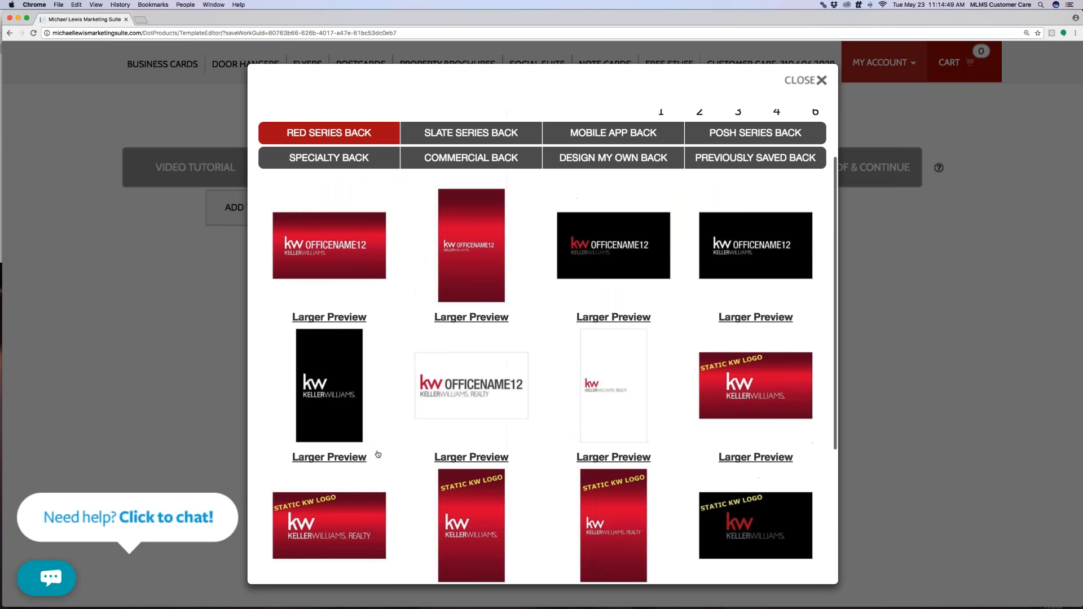
left_click(602, 234)
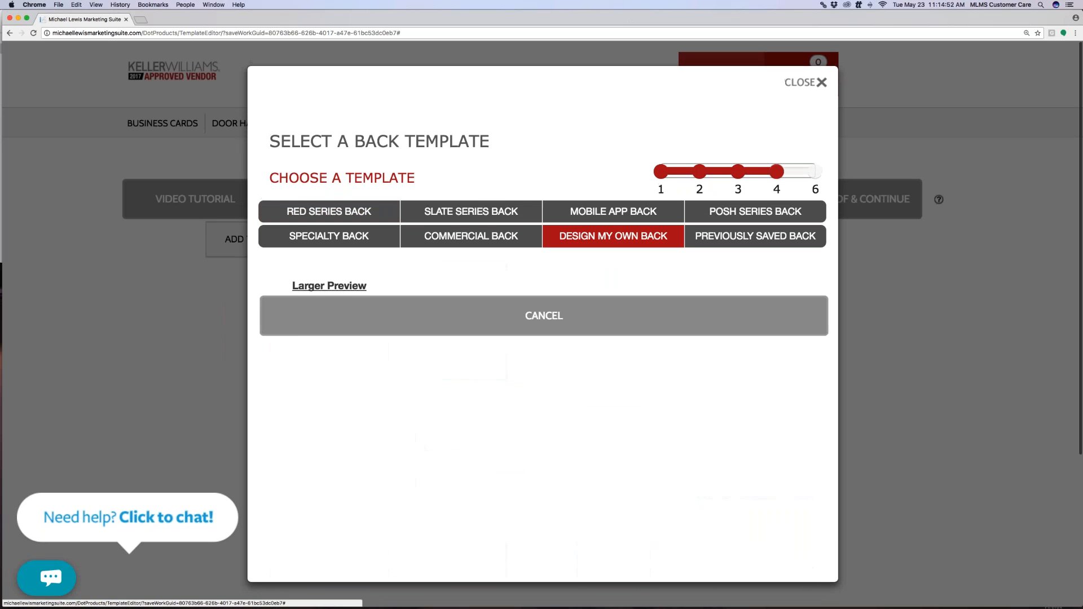
left_click(337, 320)
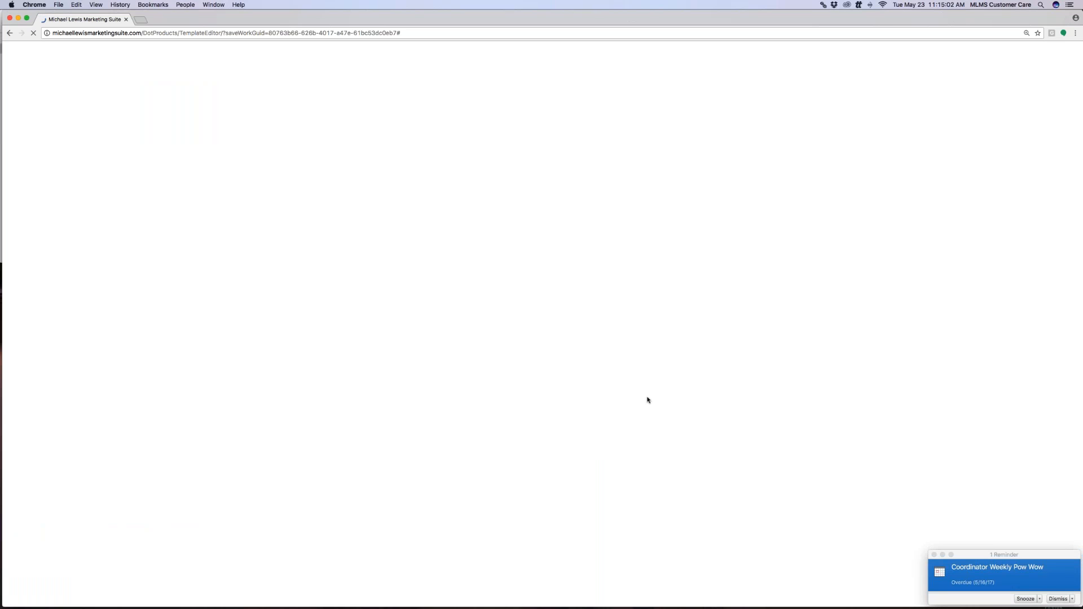
Dismiss the meeting reminders and bring the browser back to the front
left_click(935, 554)
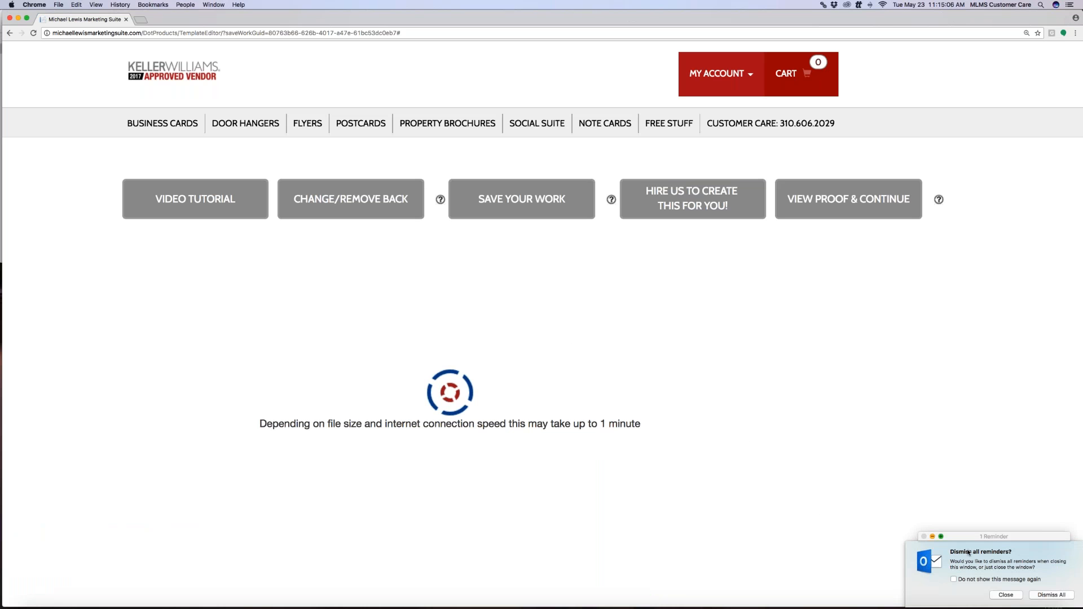
left_click(1060, 595)
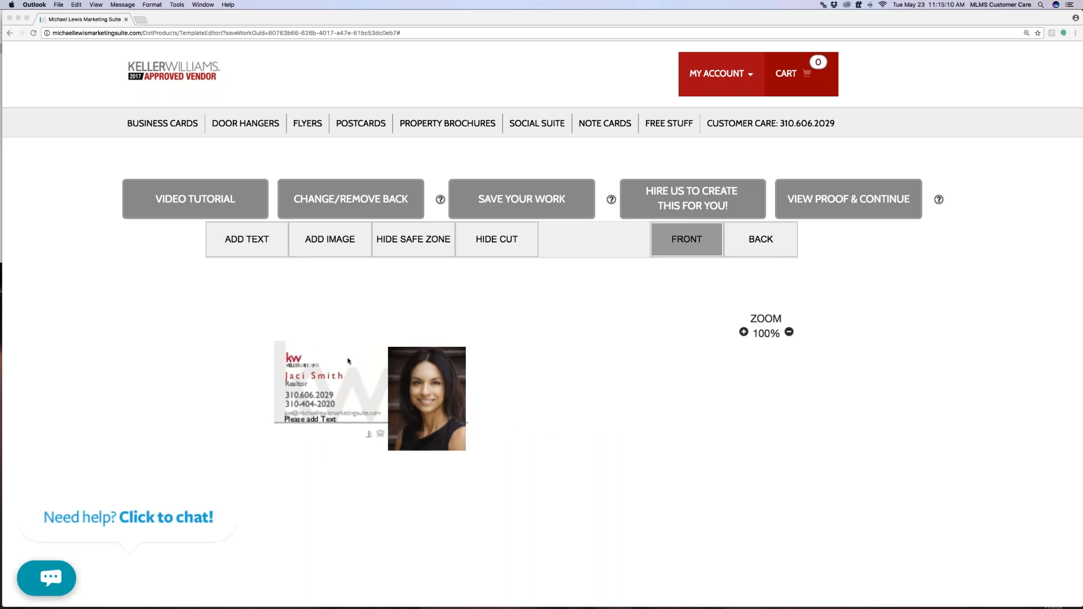
left_click(753, 242)
Add a placeholder image to the blank card back, stretched to fill the whole card
left_click(753, 242)
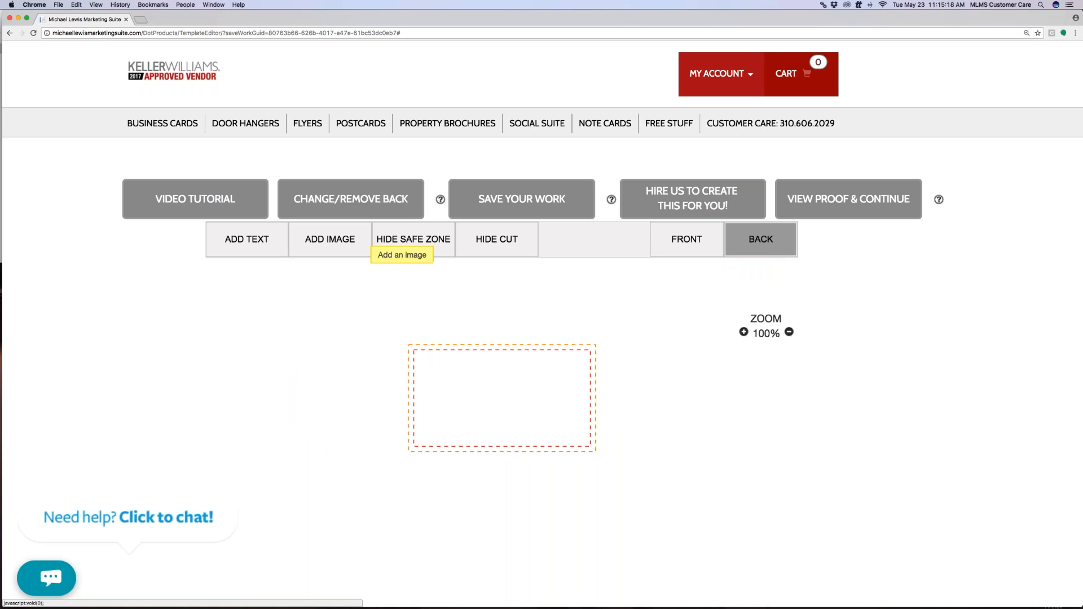
left_click(335, 241)
left_click_drag(543, 421, 484, 407)
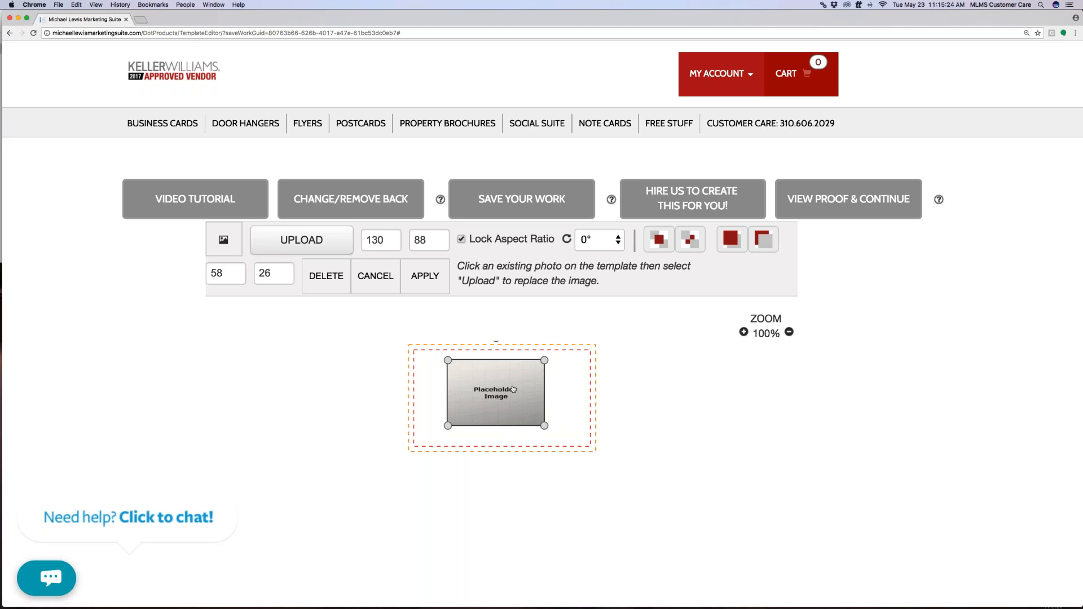
left_click_drag(545, 360, 613, 464)
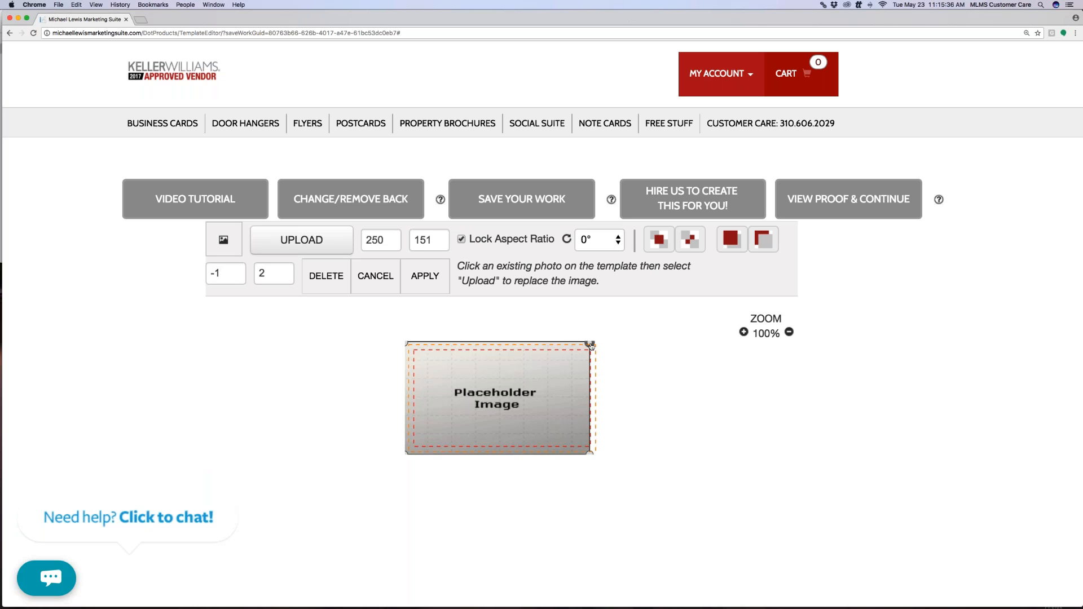
left_click_drag(435, 356, 408, 345)
mouse_move(463, 367)
left_mouse_down()
mouse_move(453, 365)
mouse_move(460, 370)
left_mouse_up()
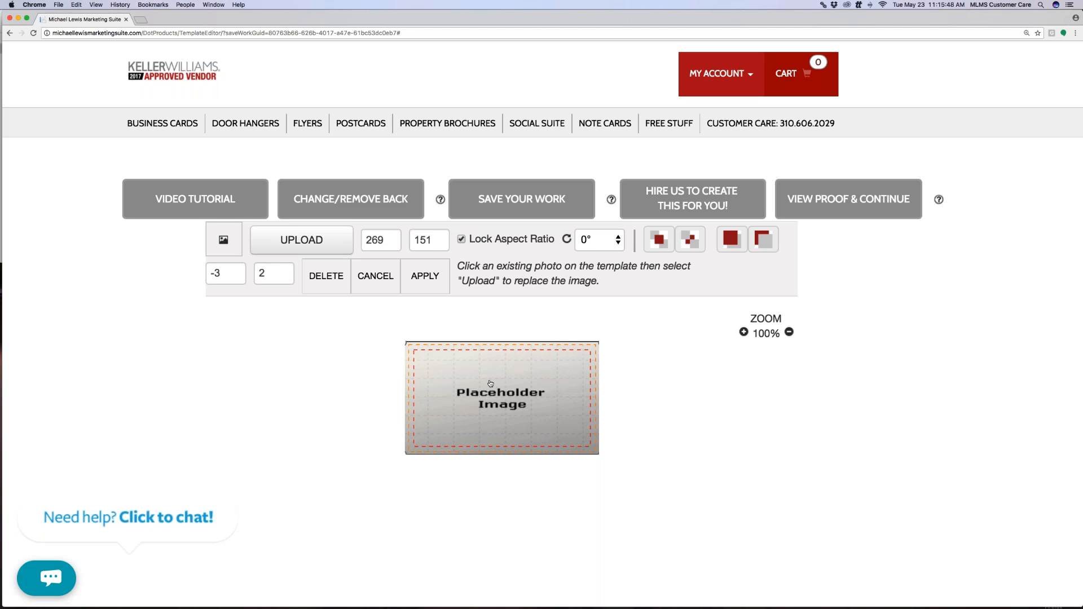
left_click_drag(407, 346, 406, 343)
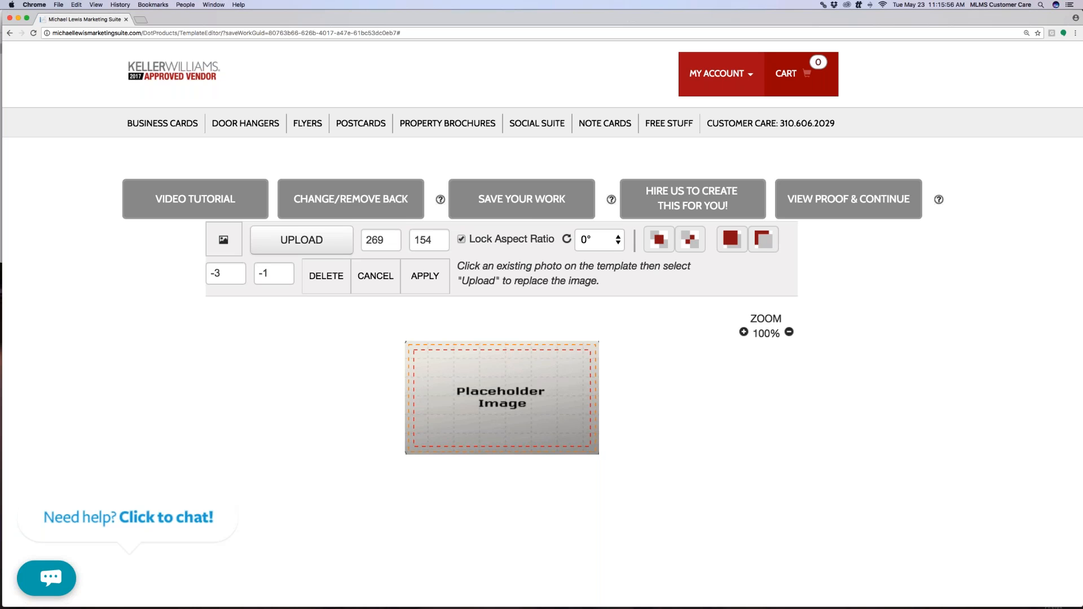
left_click(436, 287)
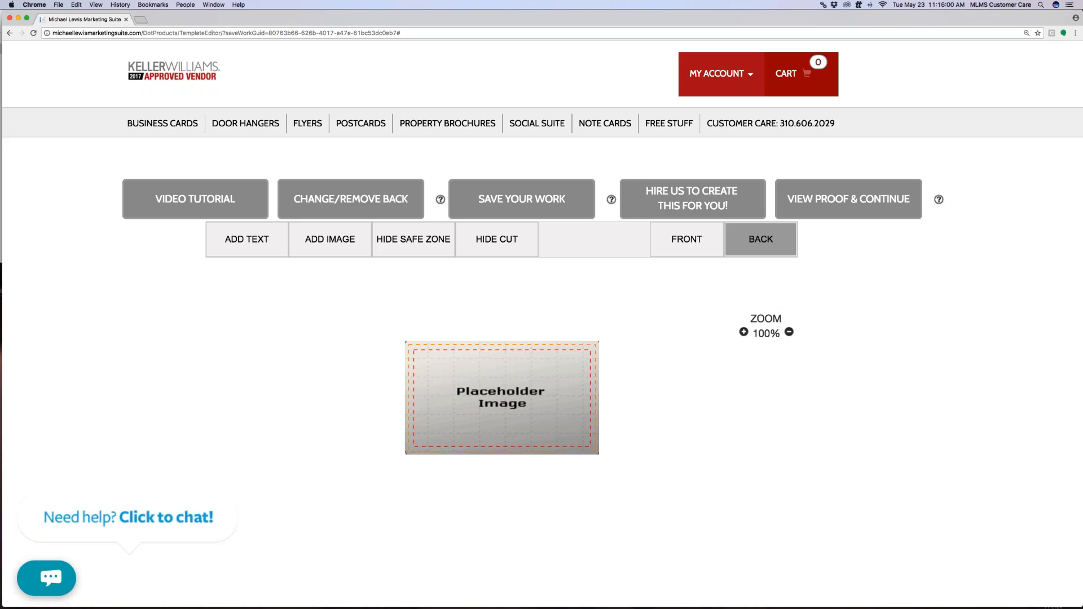
Review the card's front and back proof, then return to the Keller Williams home page
left_click(839, 195)
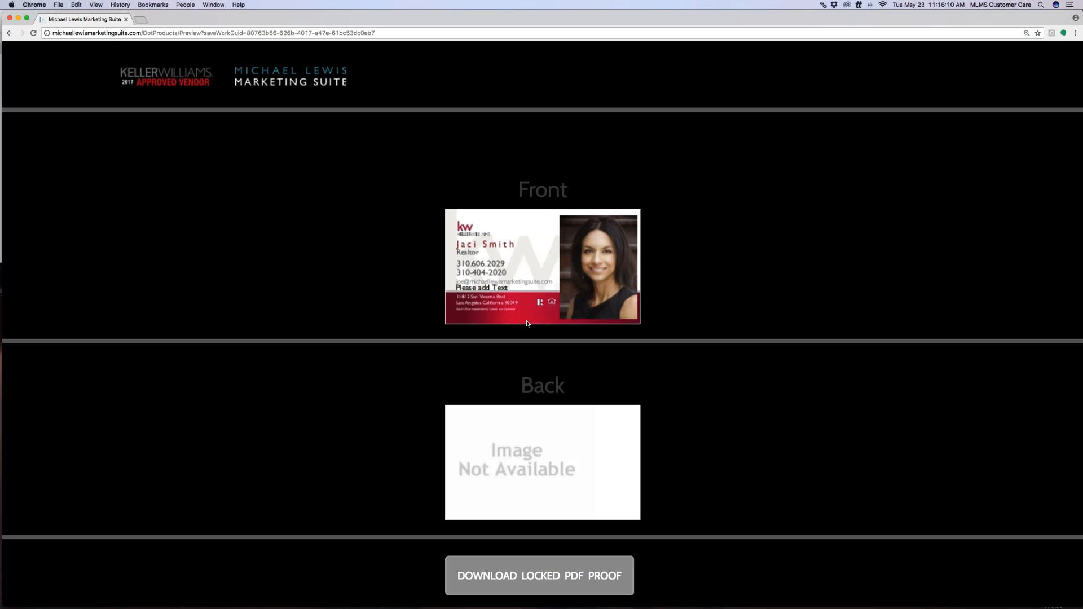
scroll(514, 420, "down", 1)
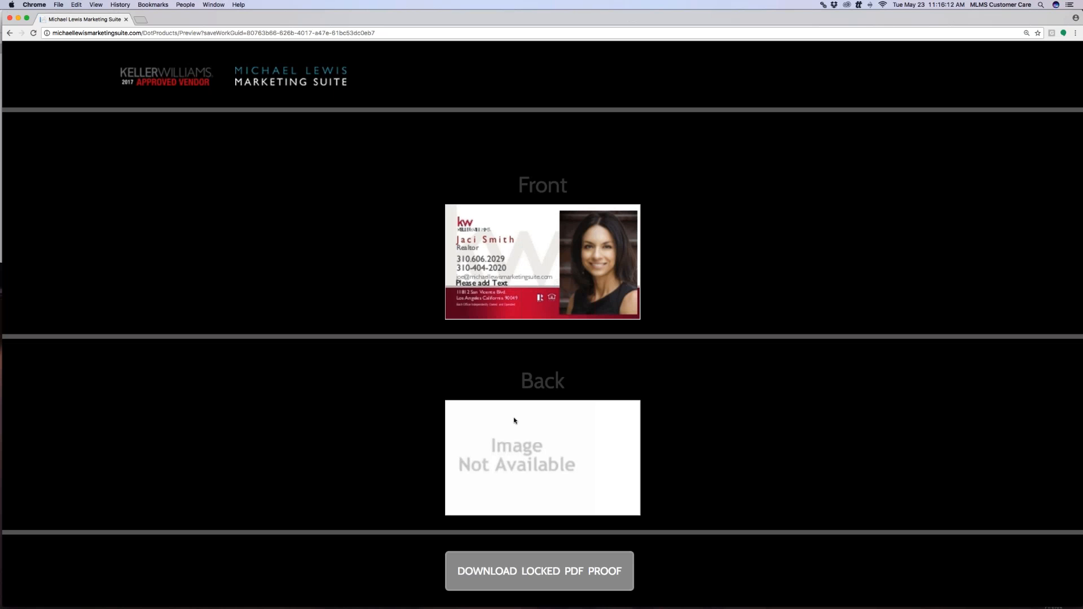
scroll(514, 420, "down", 5)
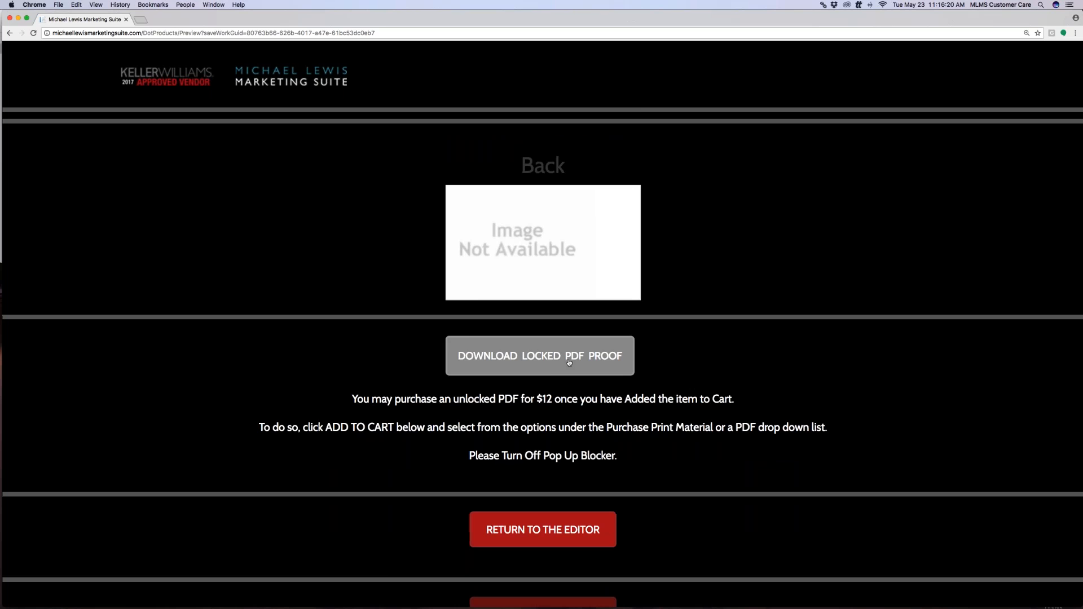
scroll(569, 363, "down", 3)
scroll(569, 363, "up", 3)
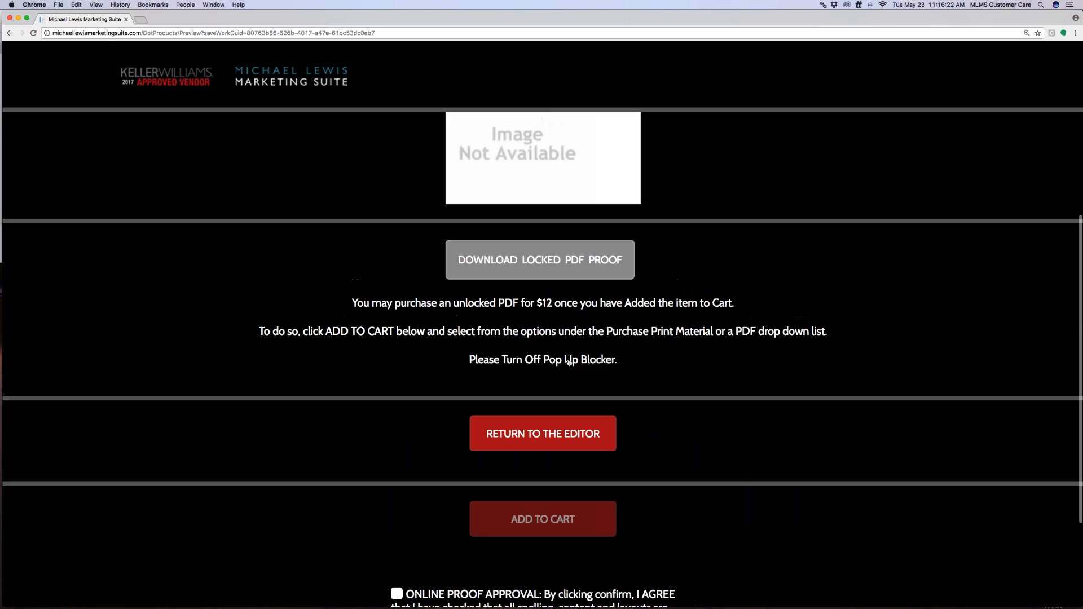
scroll(569, 363, "up", 4)
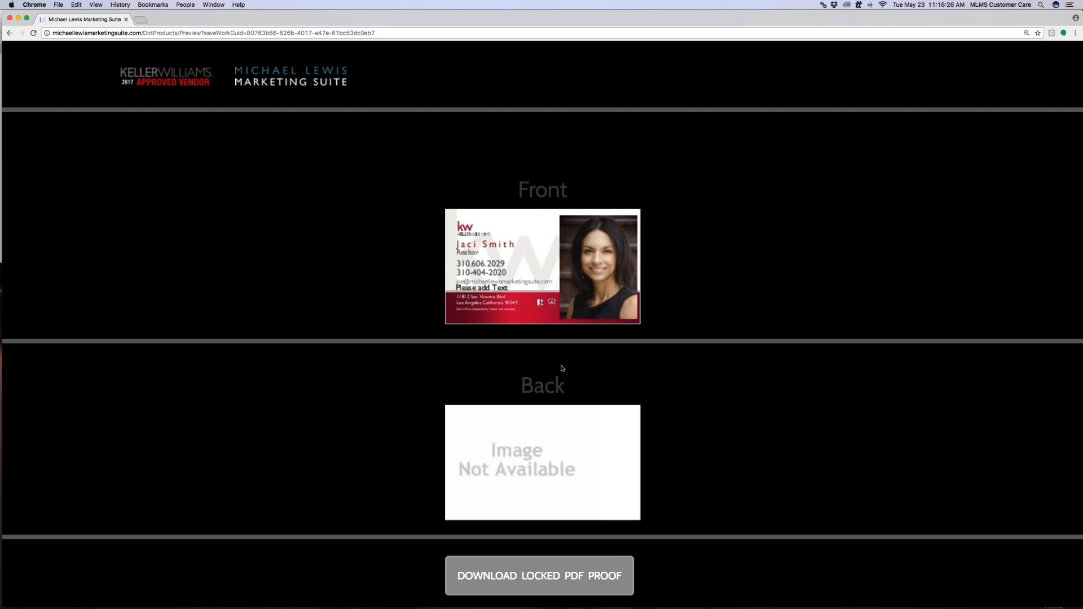
left_click(169, 81)
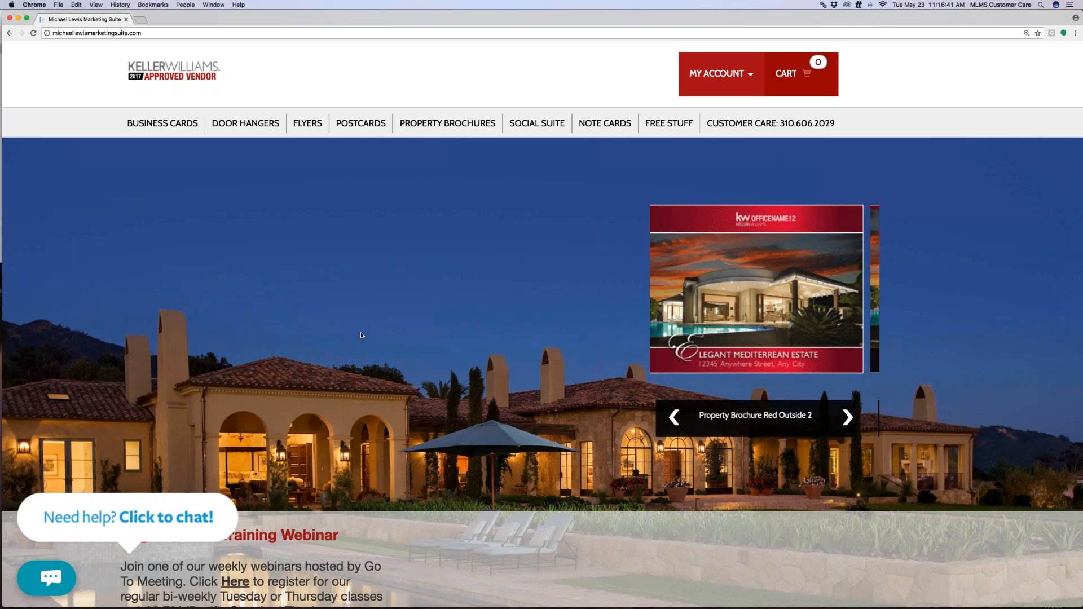
Start editing the Red Series 15 business card template without a back
left_click(183, 124)
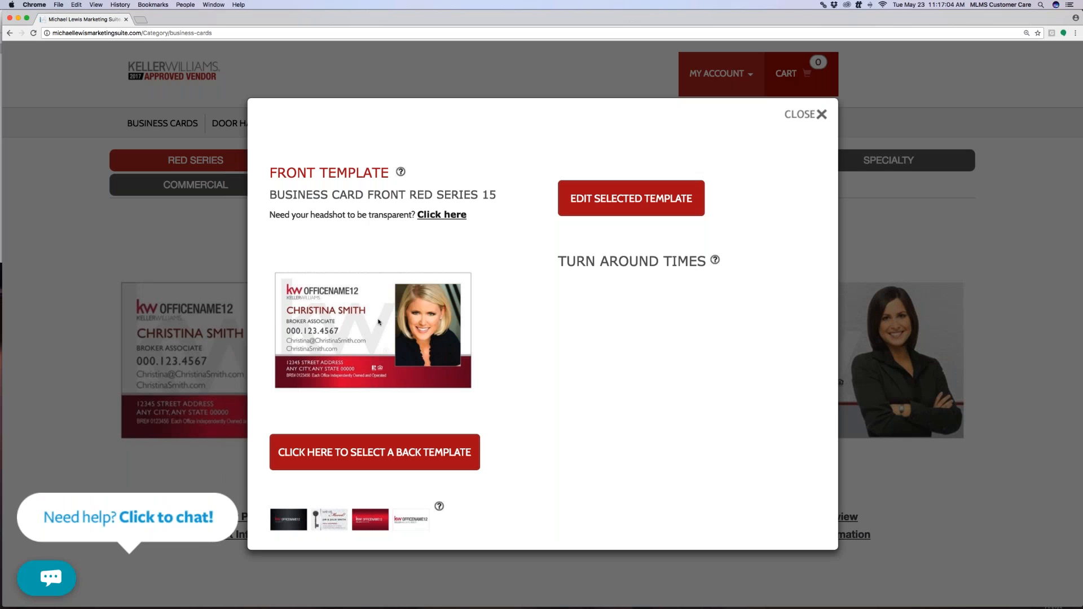
left_click(622, 201)
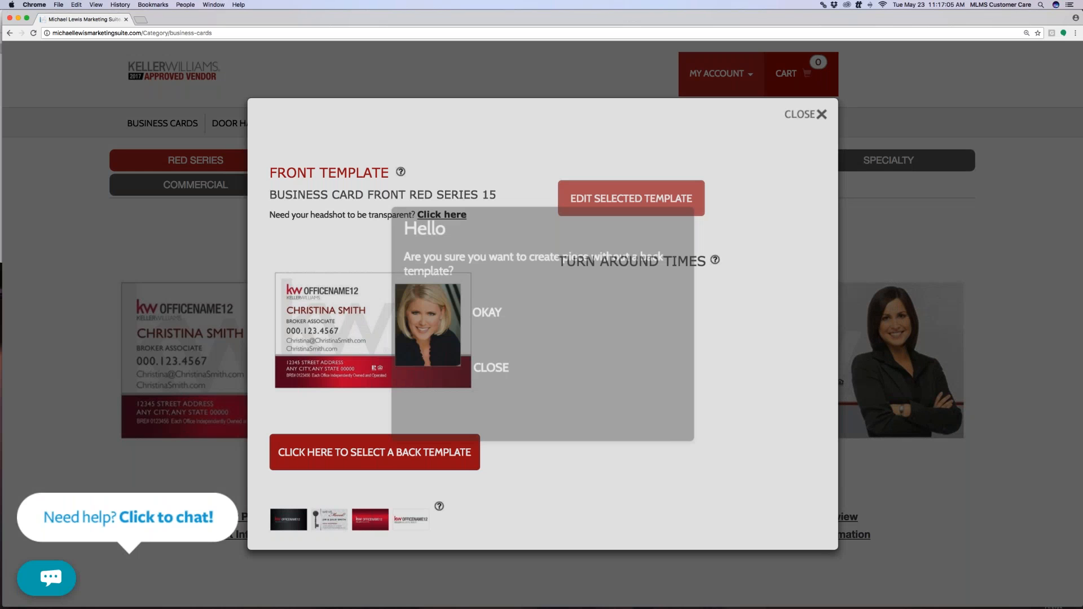
left_click(554, 308)
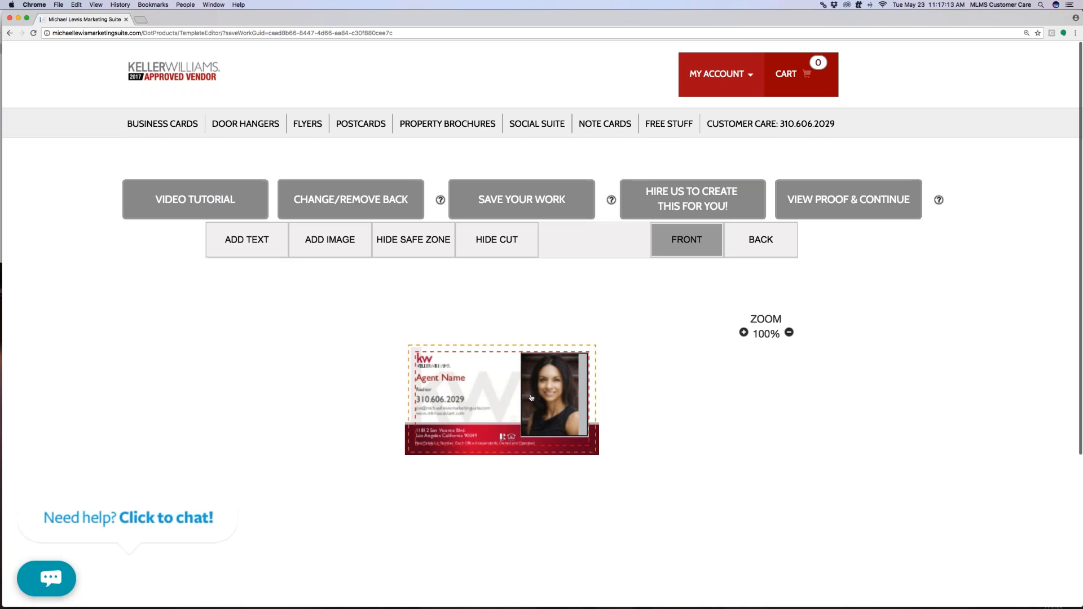
Recrop the headshot photo with a new crop and insert it onto the card
left_click(562, 384)
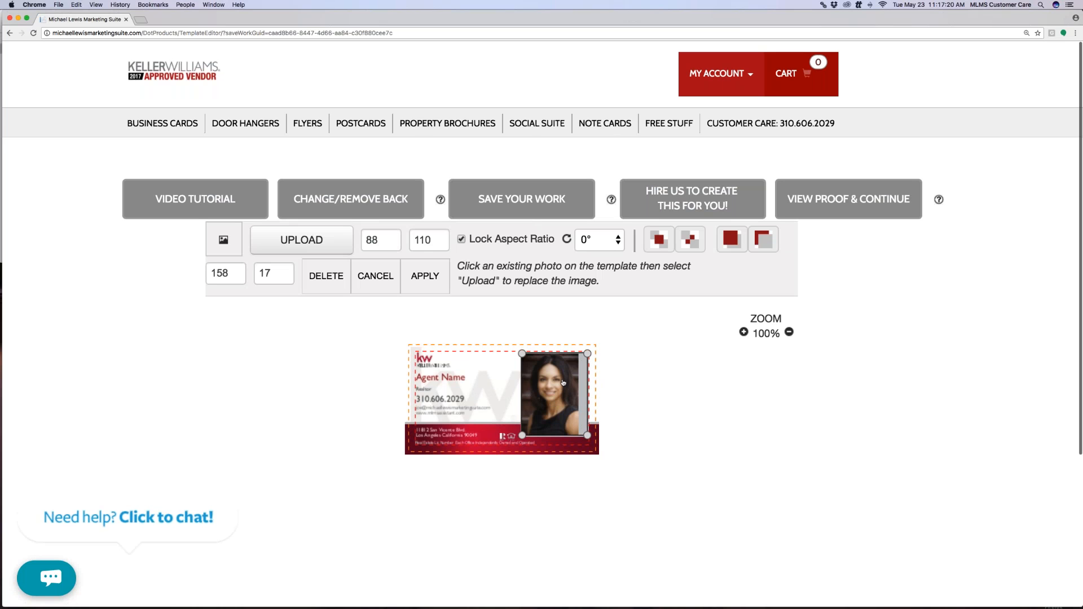
left_click(316, 241)
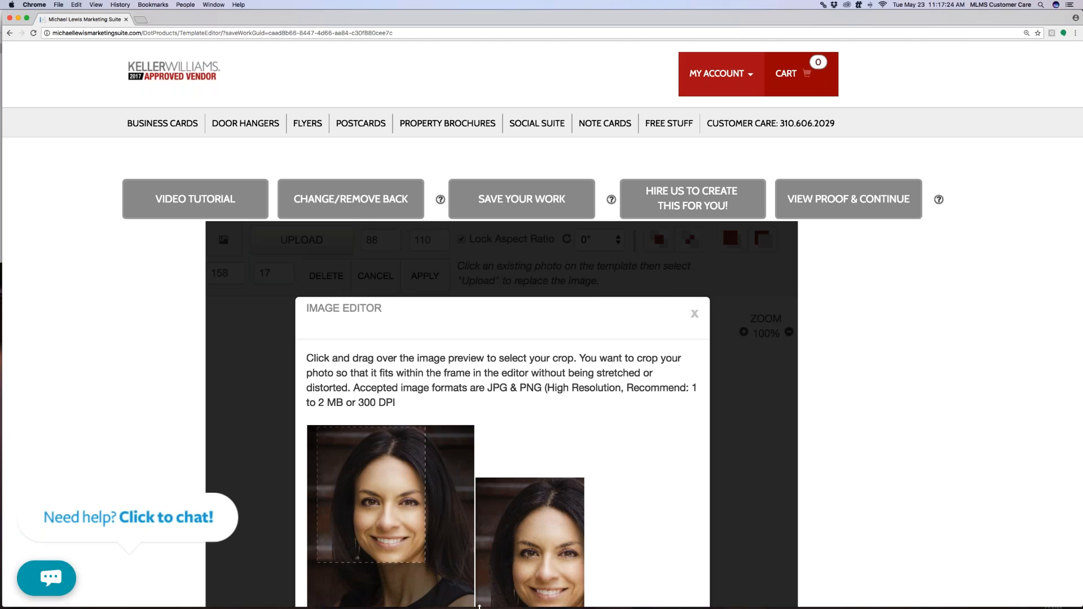
scroll(595, 364, "down", 5)
scroll(600, 350, "down", 1)
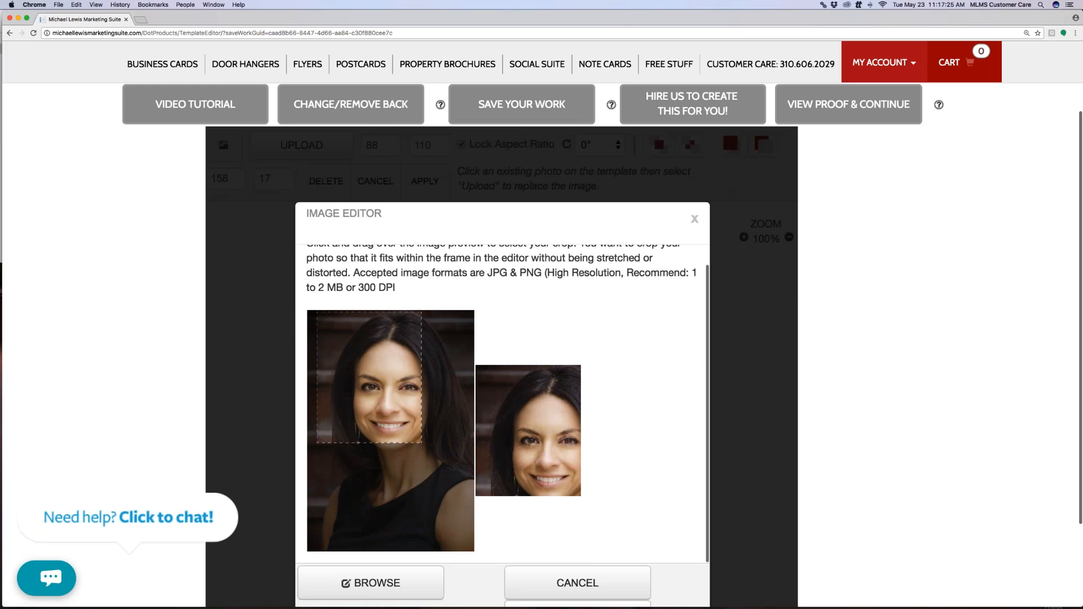
left_click(312, 317)
left_click_drag(314, 316, 389, 542)
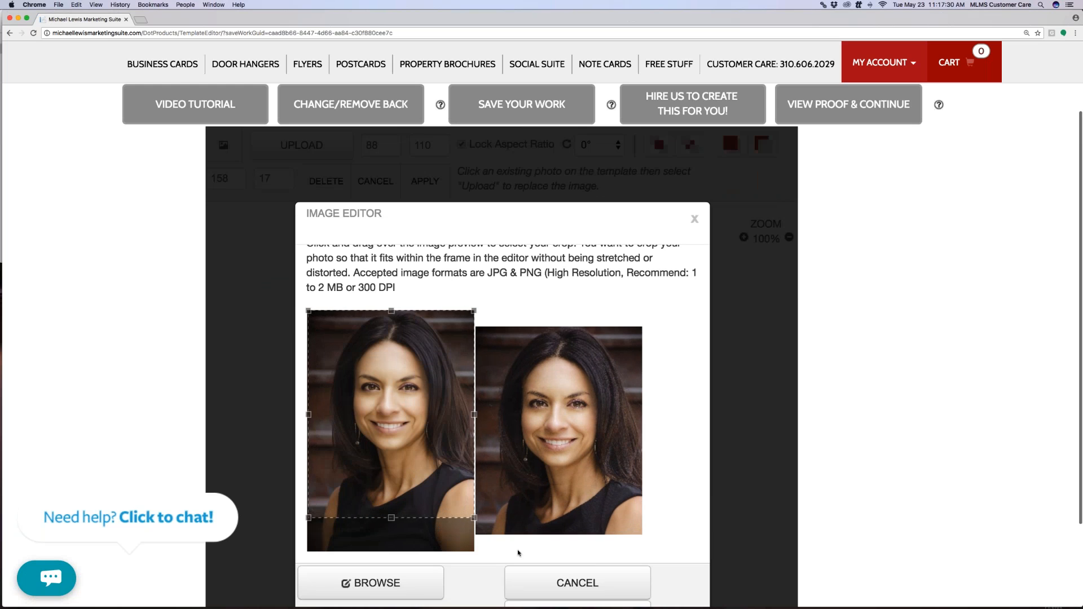
scroll(508, 559, "down", 2)
left_click(568, 569)
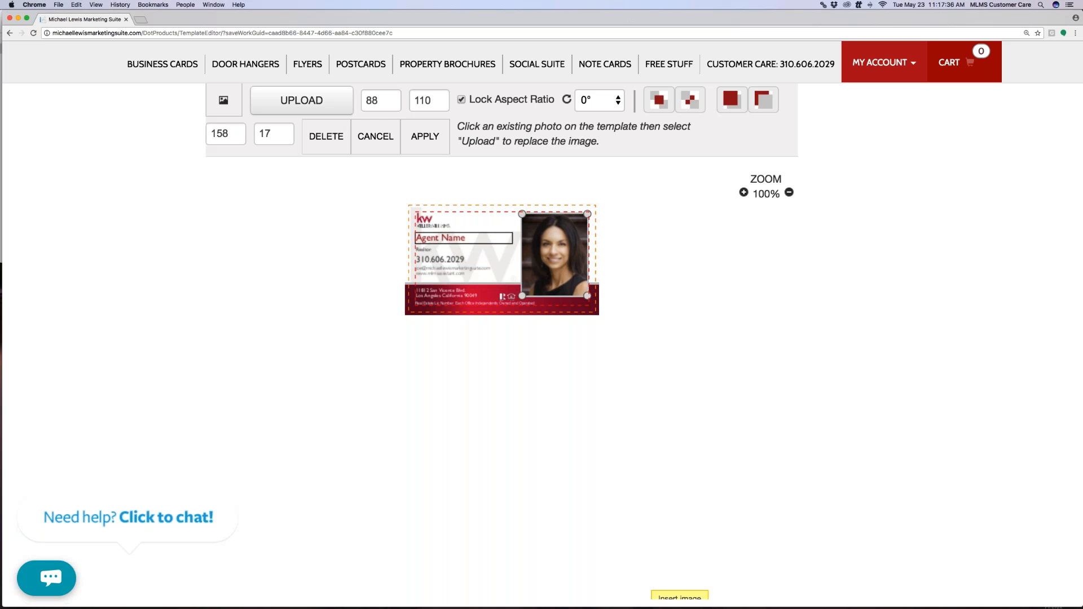
left_click(436, 135)
Replace the Agent Name placeholder with the agent's name and commit it
double_click(439, 241)
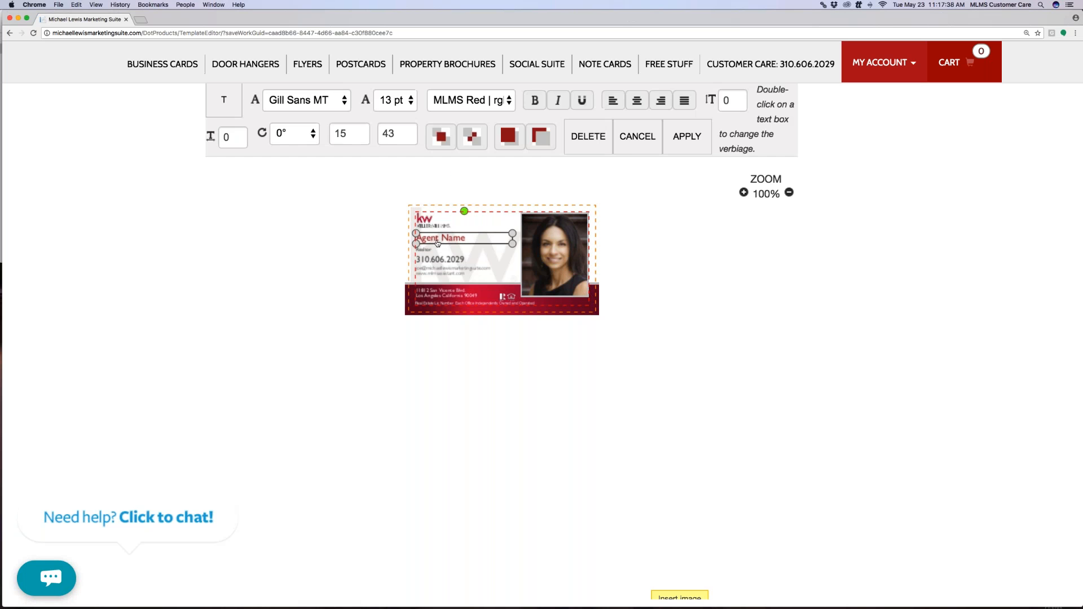
left_click_drag(428, 234, 310, 226)
type("J")
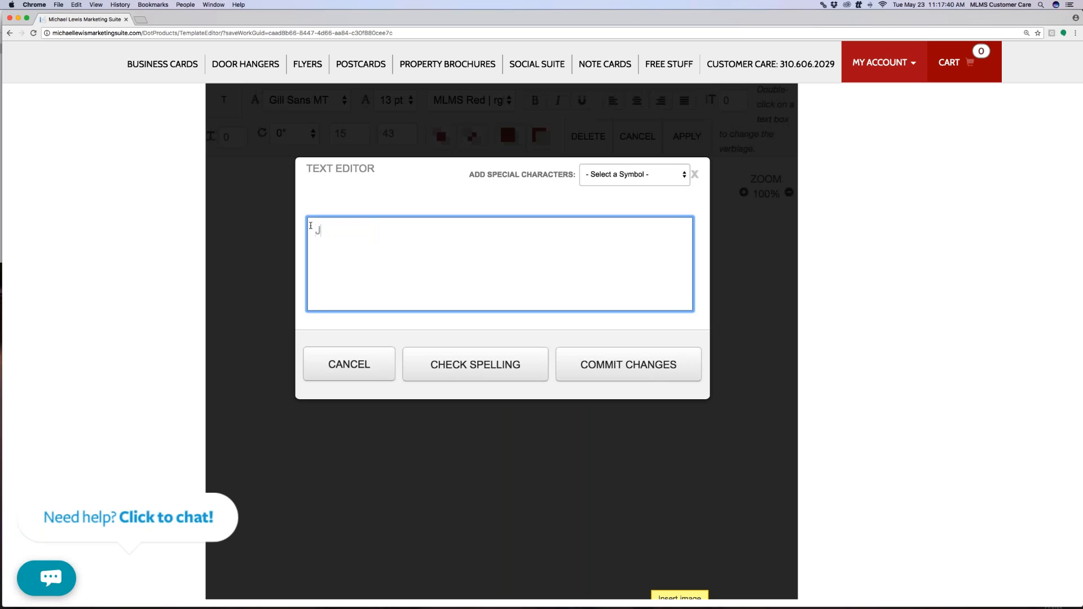
type("OHN SMITH")
left_click(578, 366)
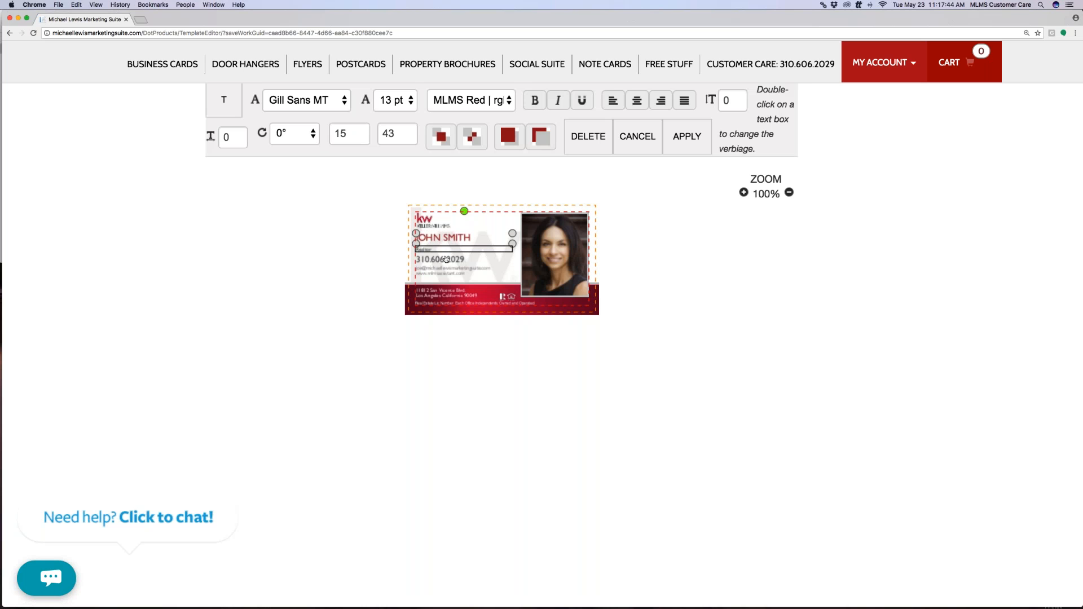
scroll(451, 297, "up", 3)
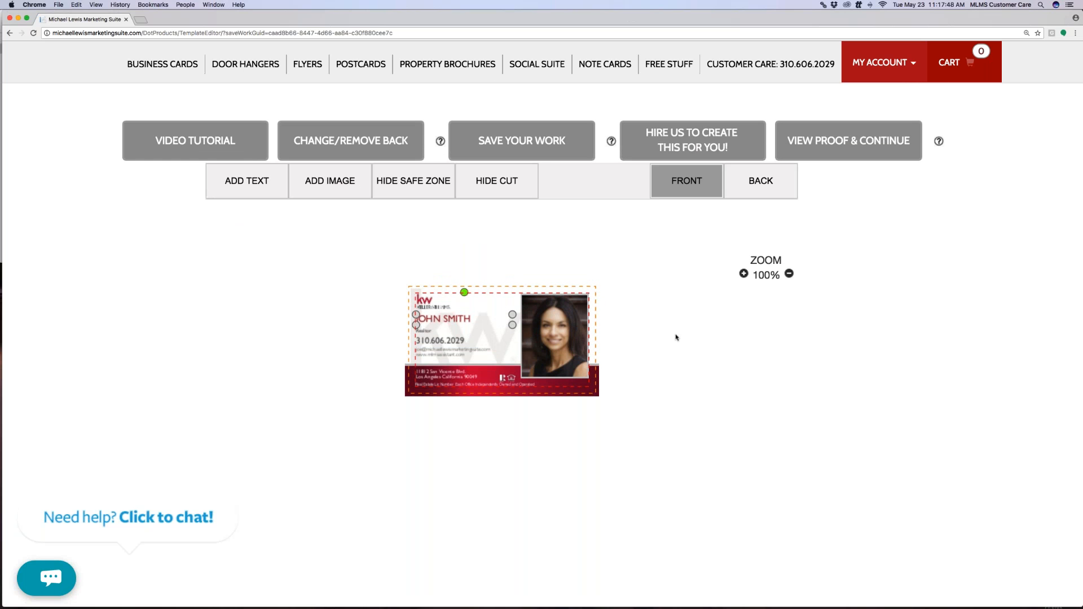
Preview the updated card proof, download its locked PDF proof, and return home
left_click(824, 151)
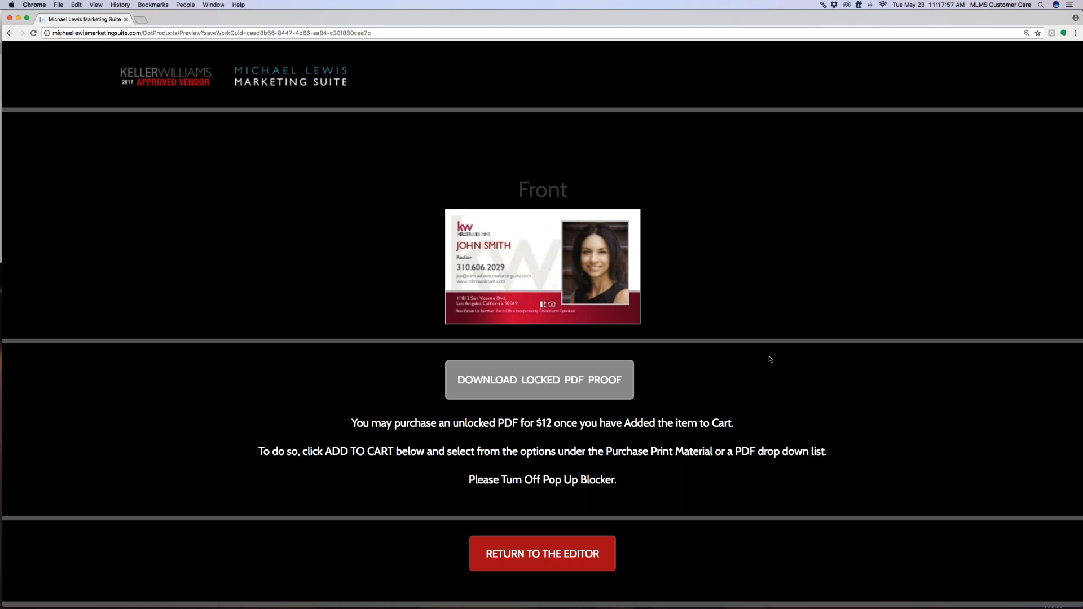
left_click(571, 385)
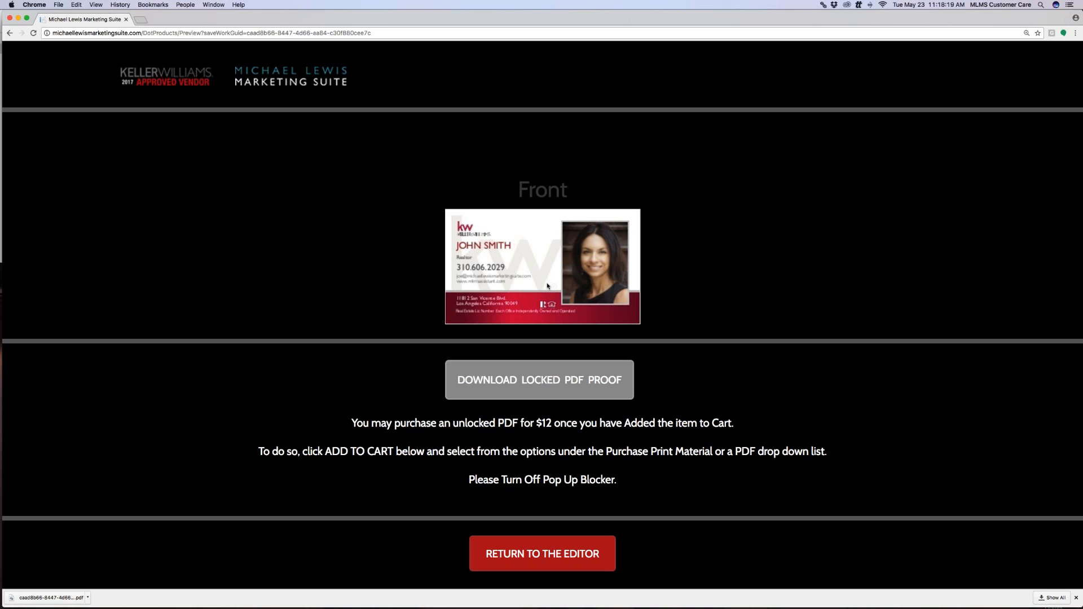
left_click(151, 77)
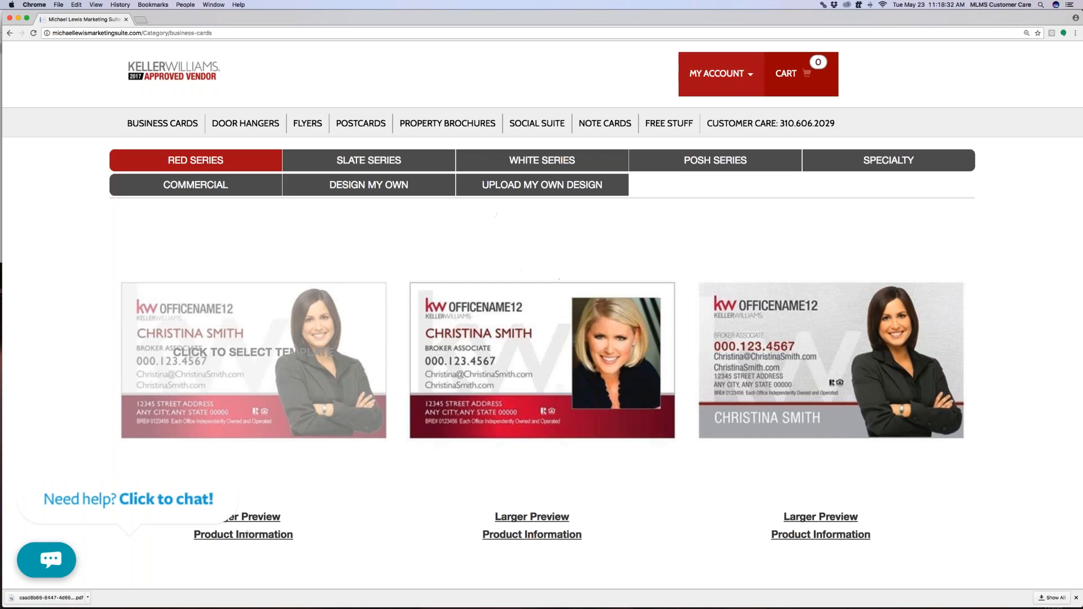
Pick the red square-headshot template, download its locked PDF proof, and return to the catalogue
left_click(546, 320)
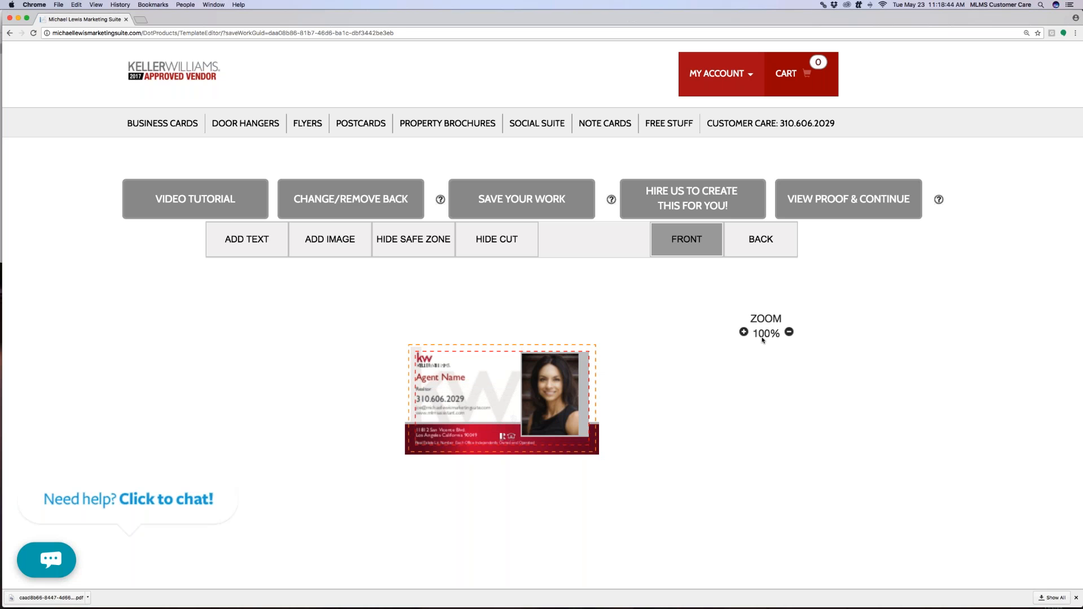
left_click(831, 204)
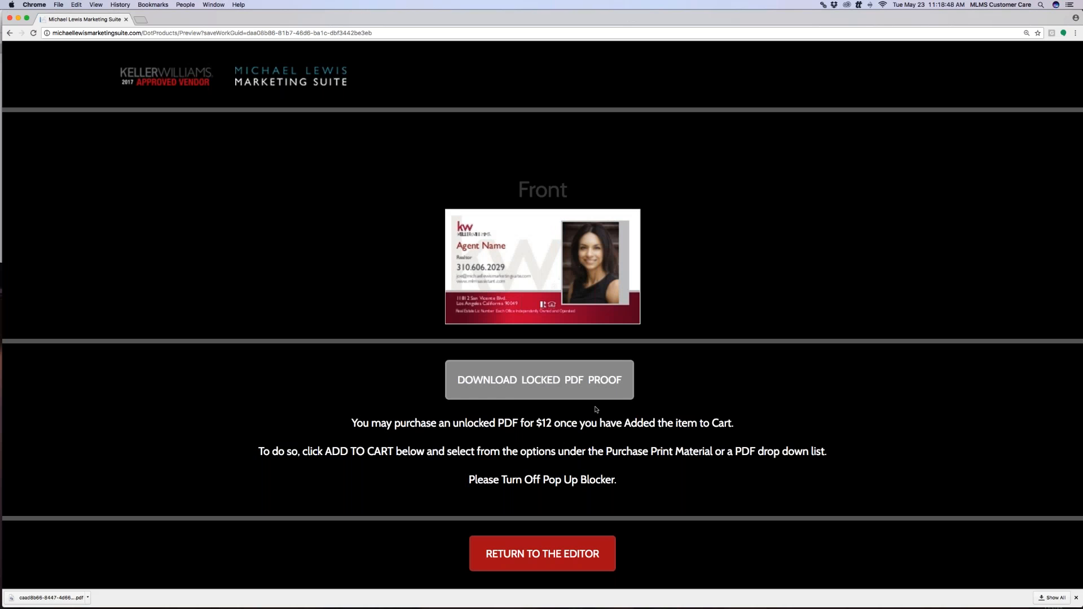
left_click(585, 388)
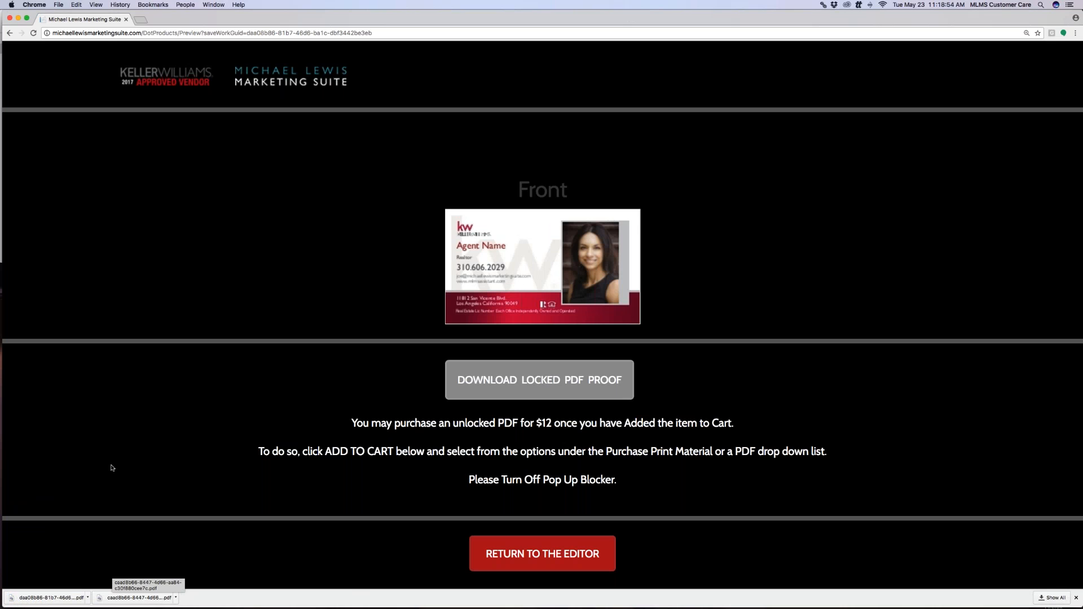
left_click(184, 75)
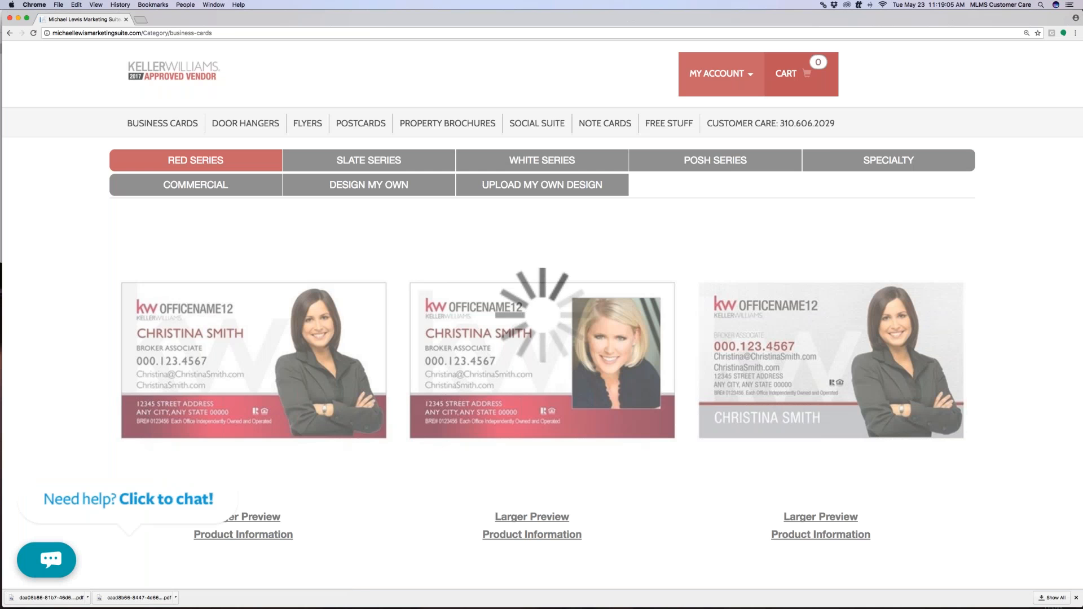
Choose Upload My Own Design with the Landscape / Horizontal card layout
left_click(542, 184)
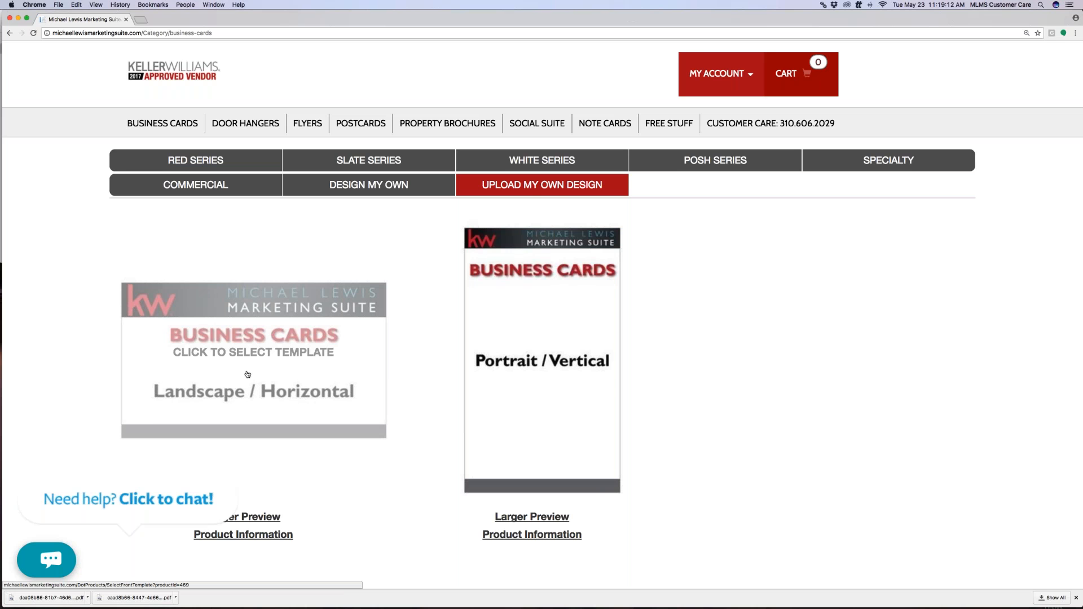
left_click(265, 370)
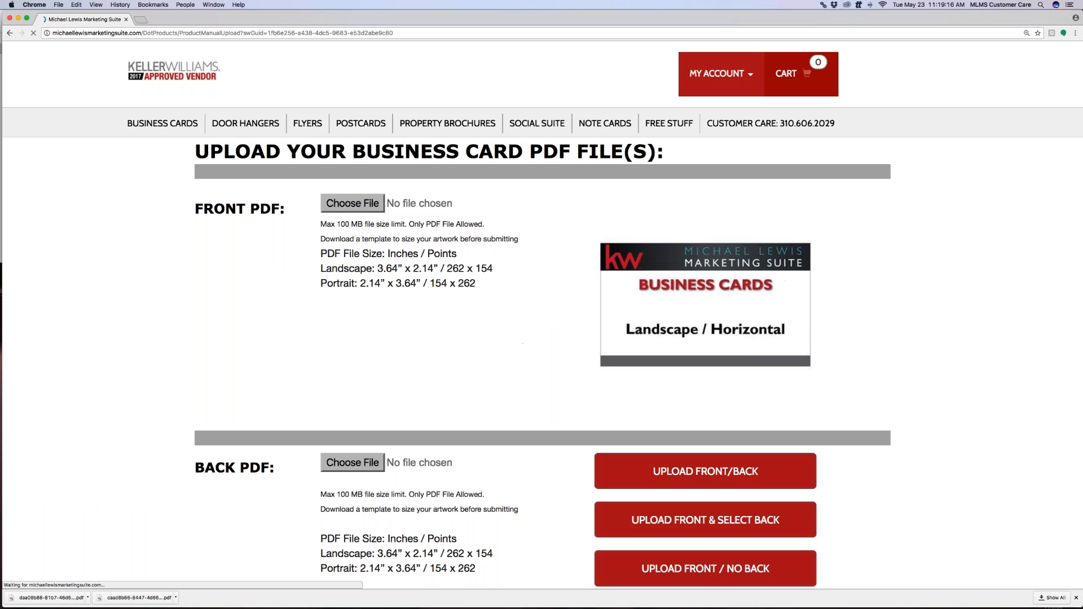
scroll(278, 345, "down", 1)
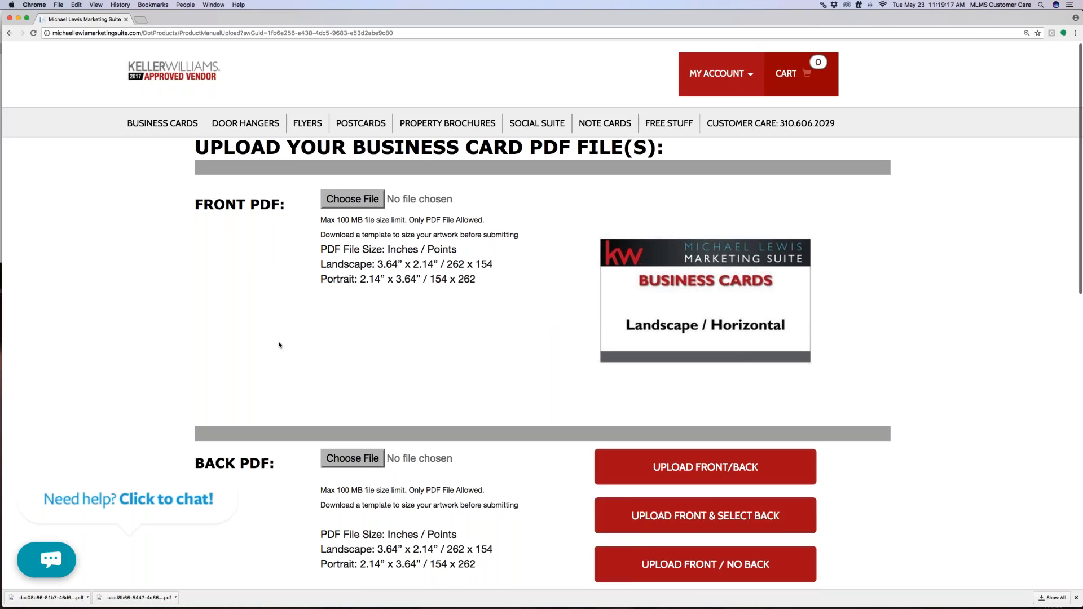
scroll(279, 344, "down", 1)
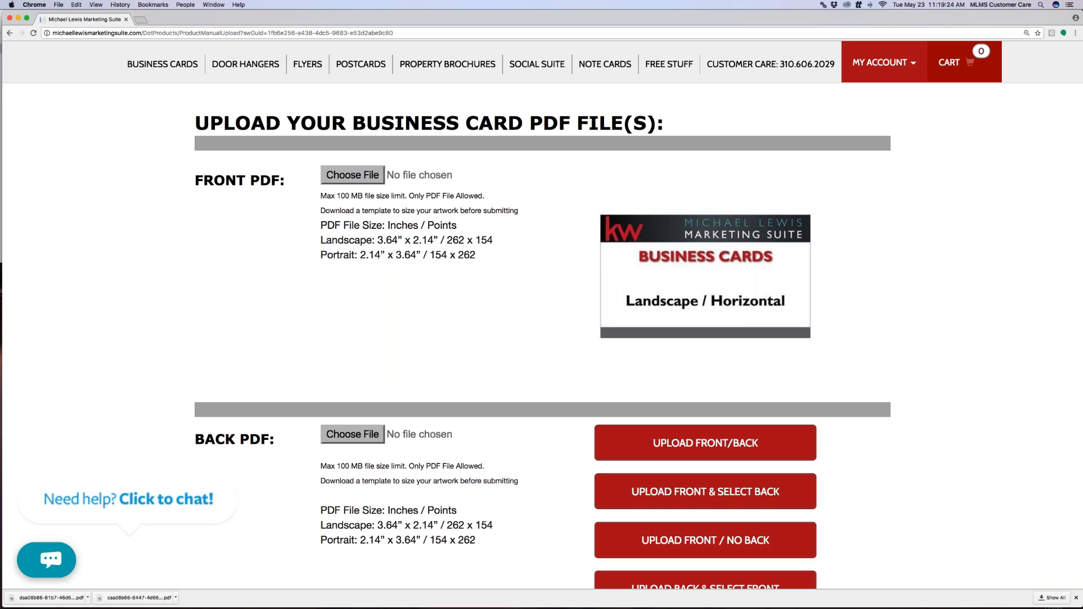
Attach 1sidebcard.pdf from Dropbox > Buisness card as the card front PDF
left_click(370, 175)
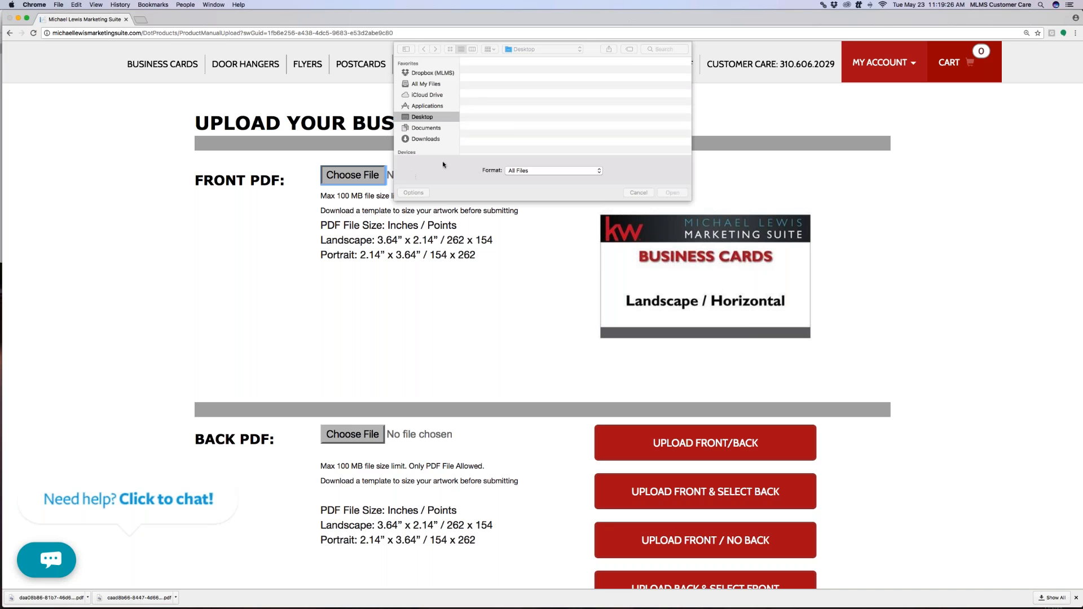
left_click(429, 140)
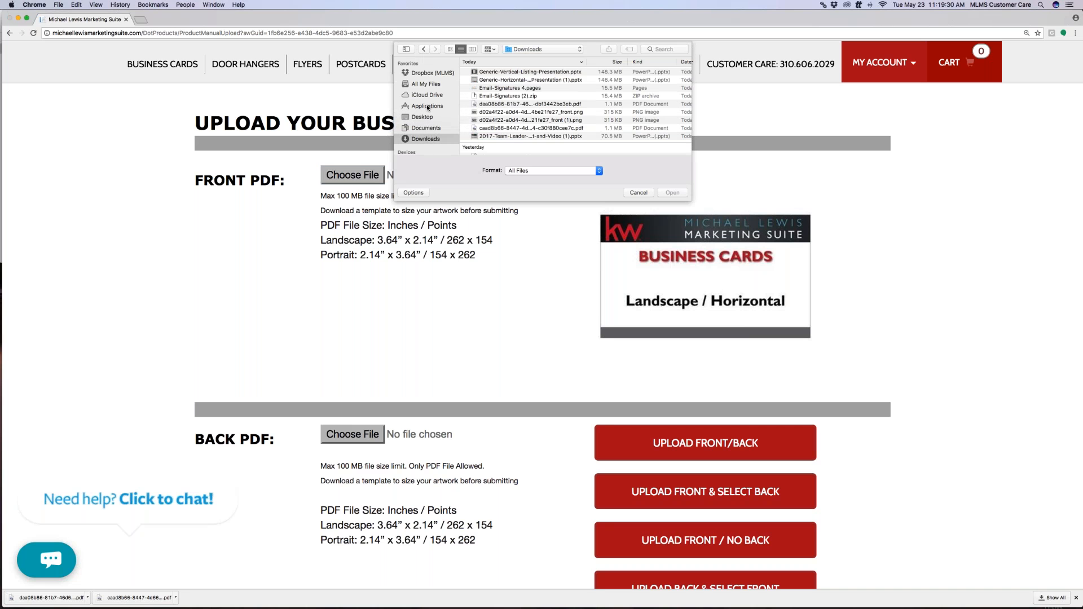
left_click(435, 75)
scroll(515, 125, "down", 5)
double_click(510, 108)
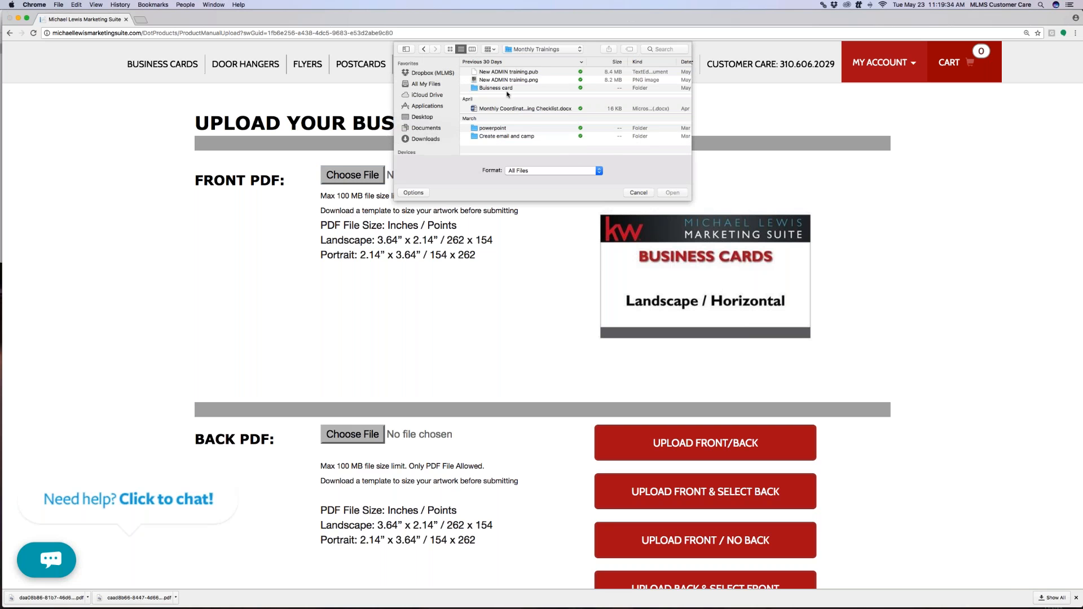
scroll(517, 129, "down", 2)
scroll(517, 130, "up", 3)
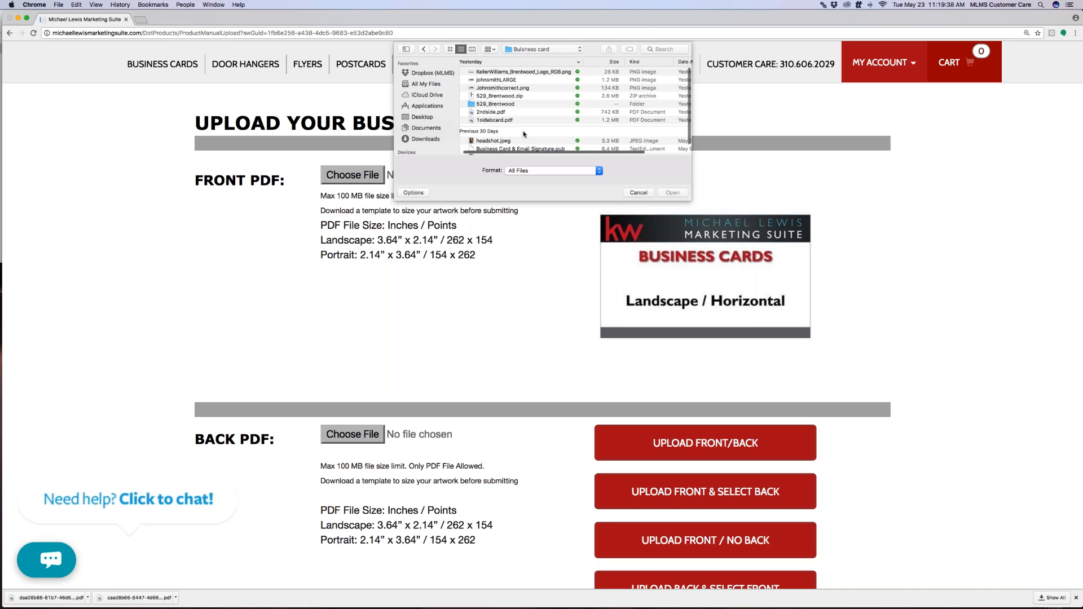
left_click(507, 120)
double_click(507, 120)
Attach 2ndside.pdf as the back PDF and upload both sides
left_click(346, 440)
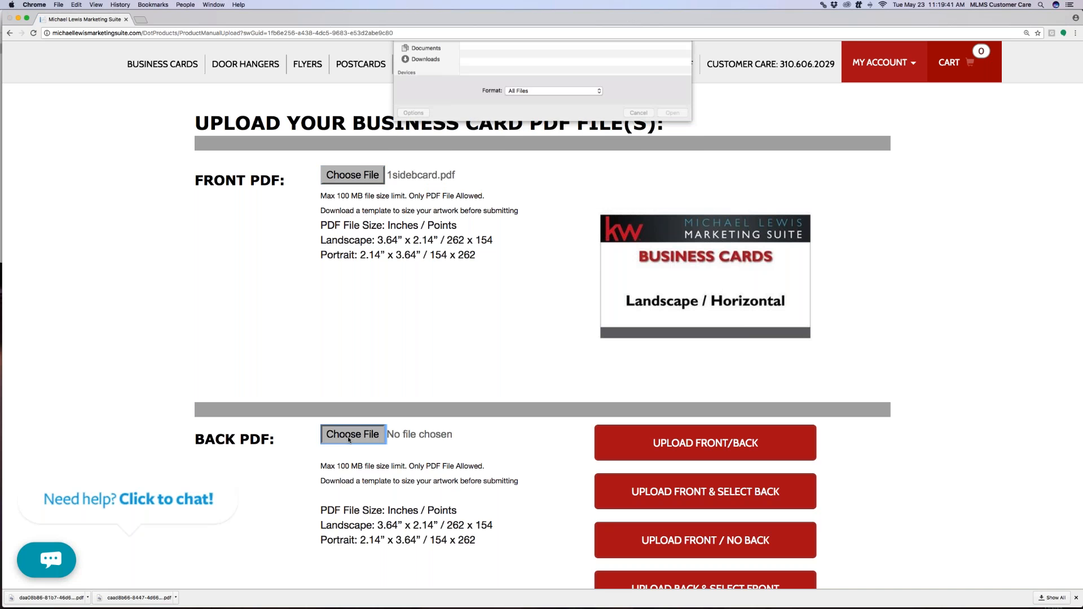
double_click(507, 113)
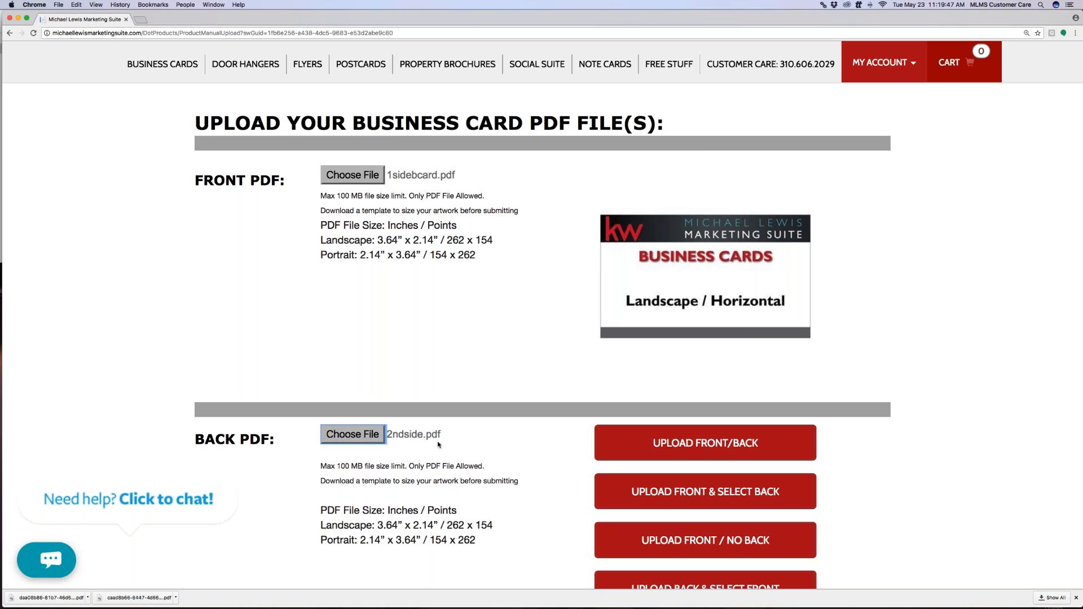
scroll(559, 457, "down", 2)
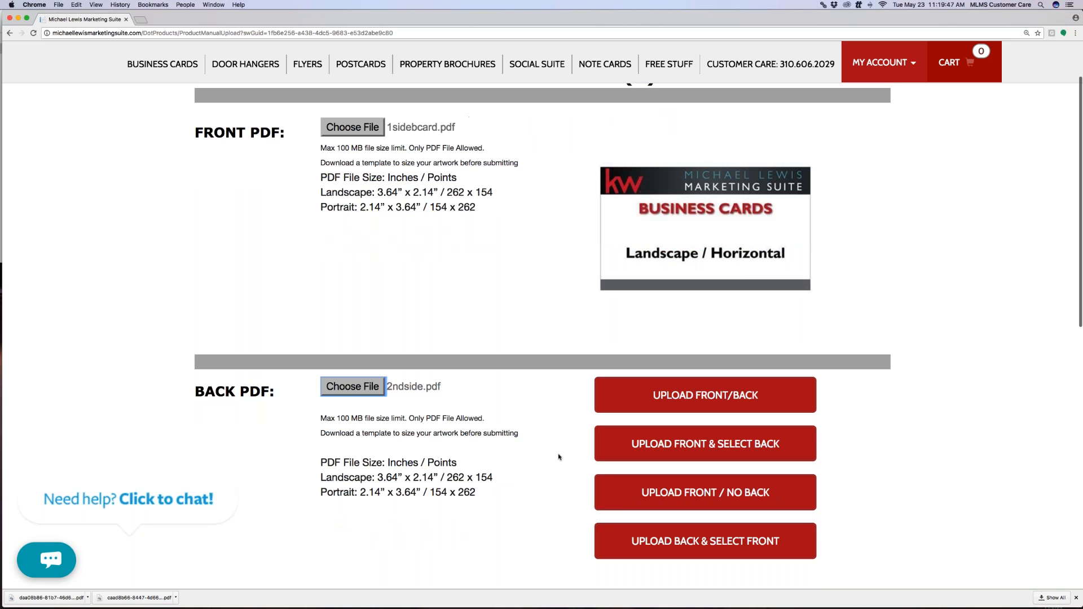
scroll(559, 457, "down", 2)
left_click(677, 352)
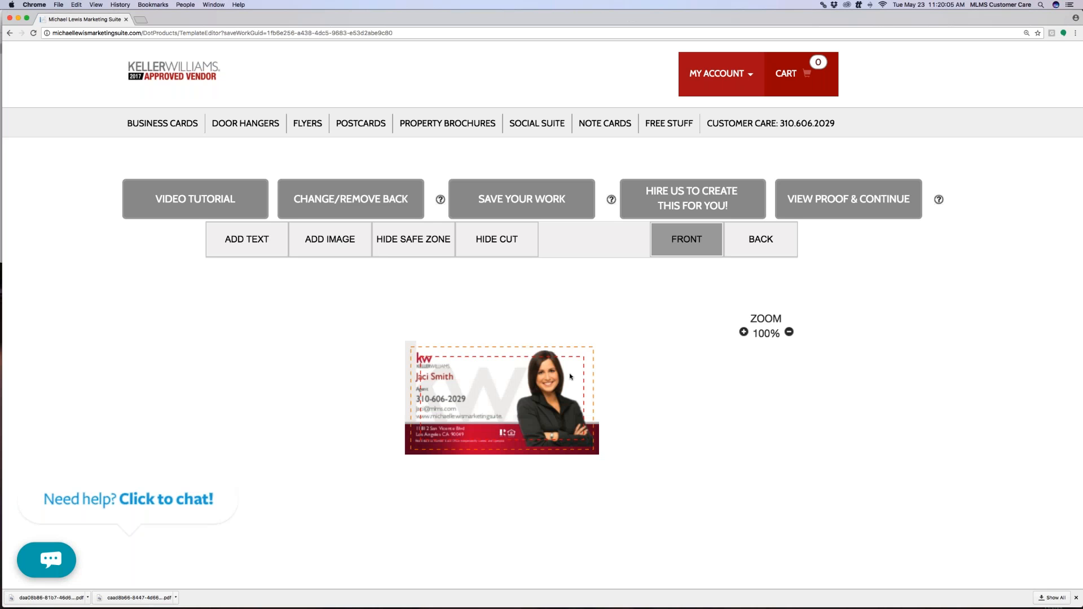
Toggle between the uploaded front and back sides, then open the proof of both
left_click(750, 242)
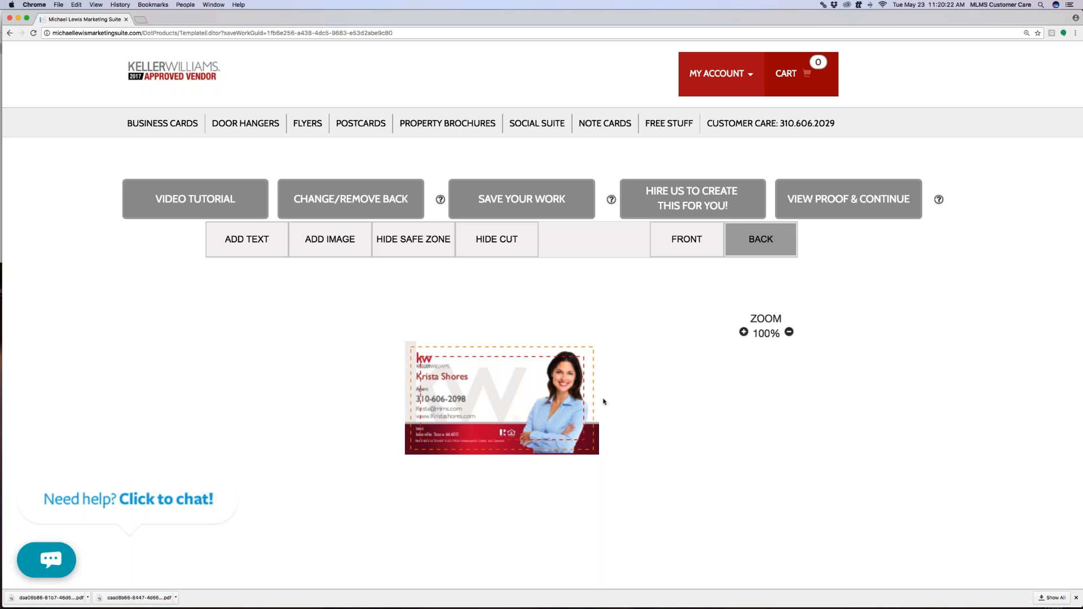
left_click(686, 248)
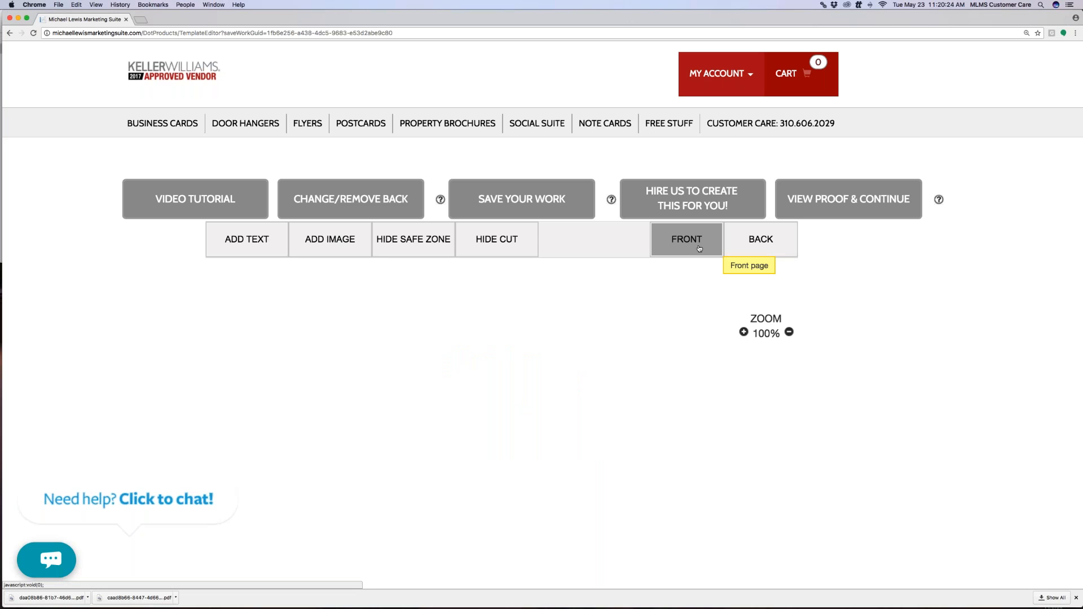
left_click(757, 242)
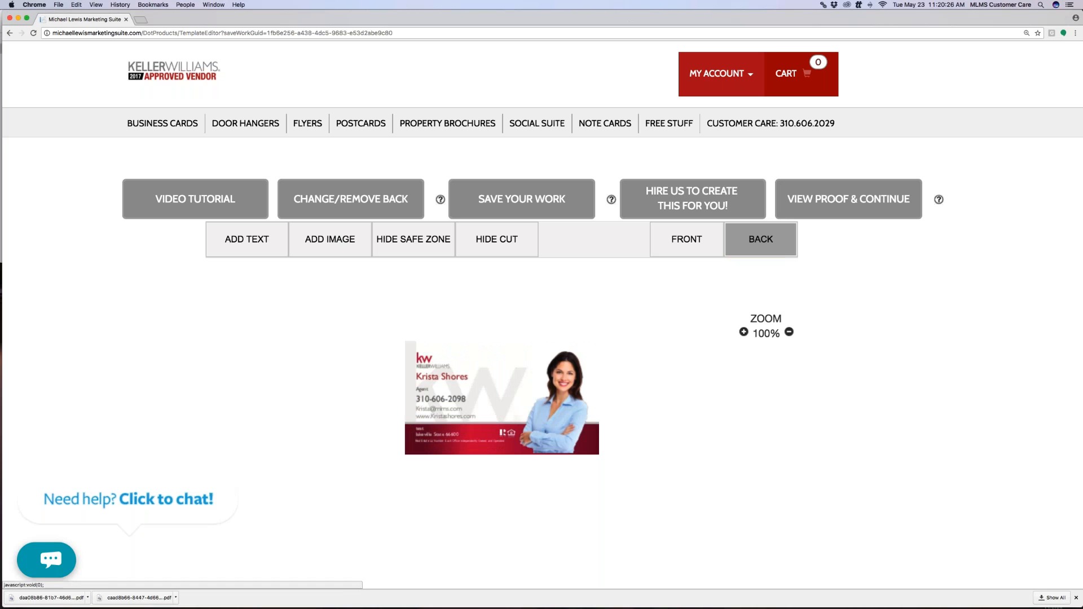
left_click(687, 240)
left_click(757, 241)
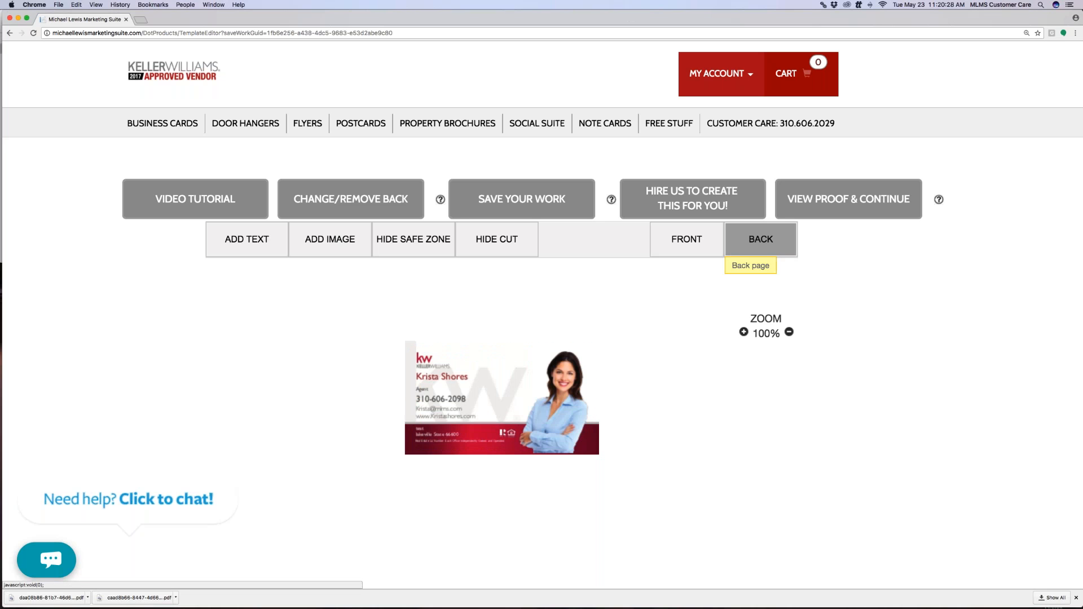
left_click(866, 210)
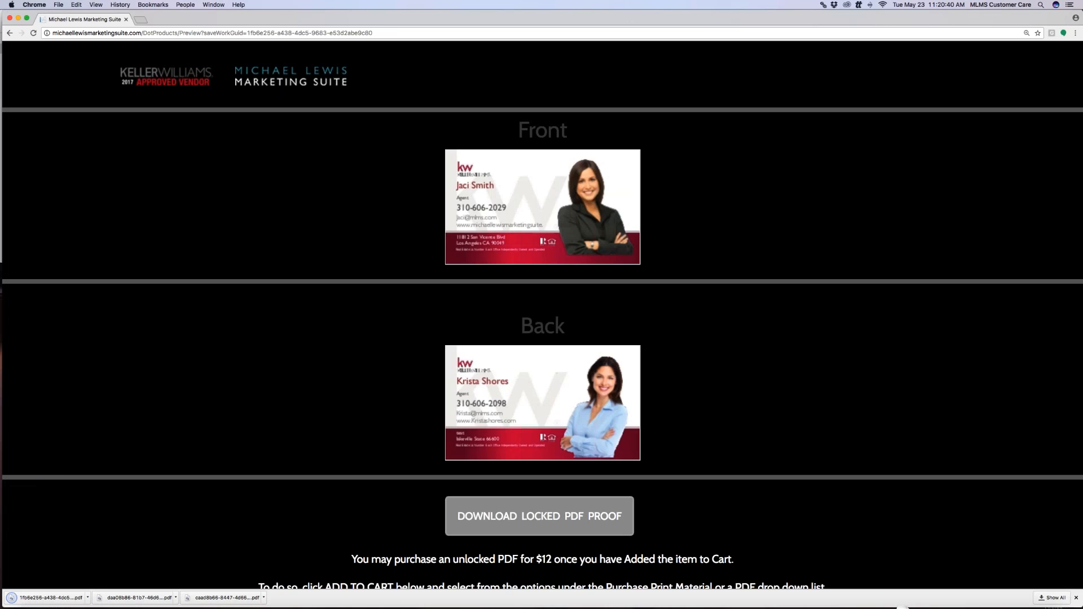
Open the downloaded two-sided proof PDF, zoom in on the cards, then return to the proof page
left_click(42, 598)
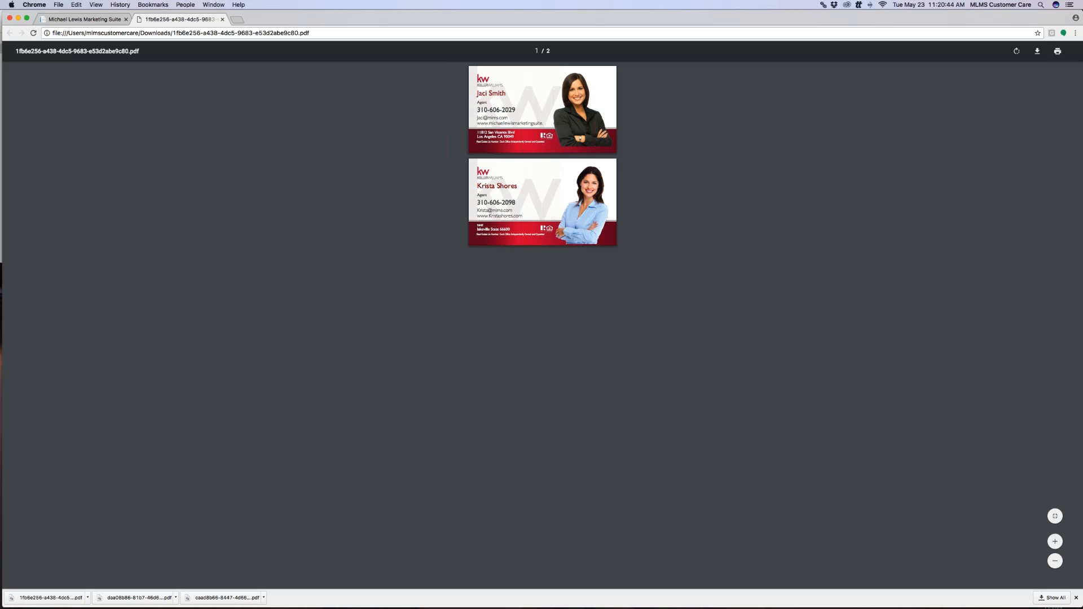
left_click(1055, 541)
left_click(1055, 542)
left_click(1055, 541)
left_click(1055, 542)
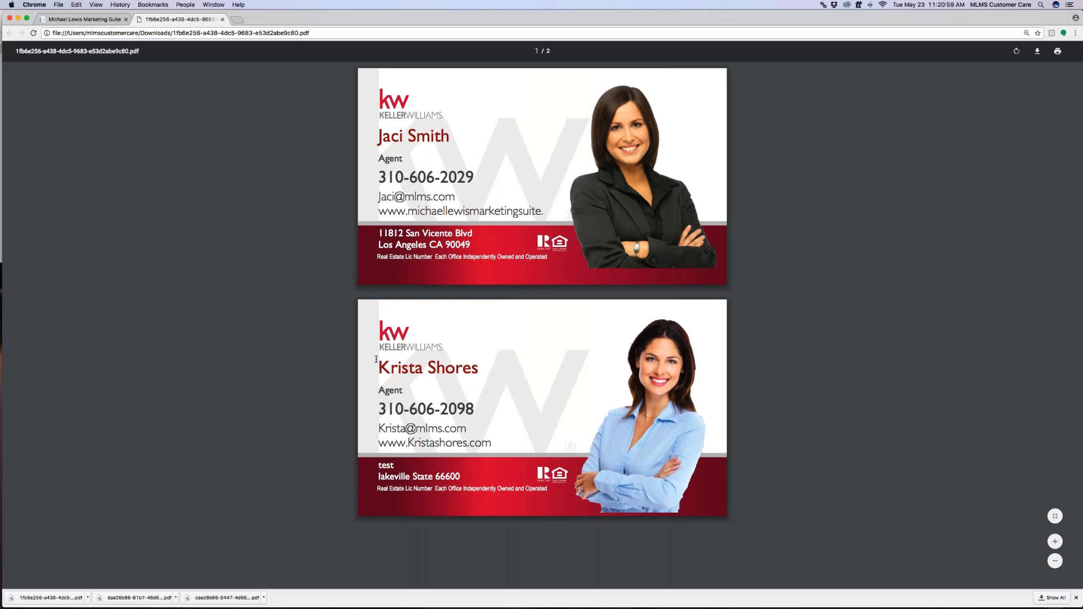
left_click(84, 19)
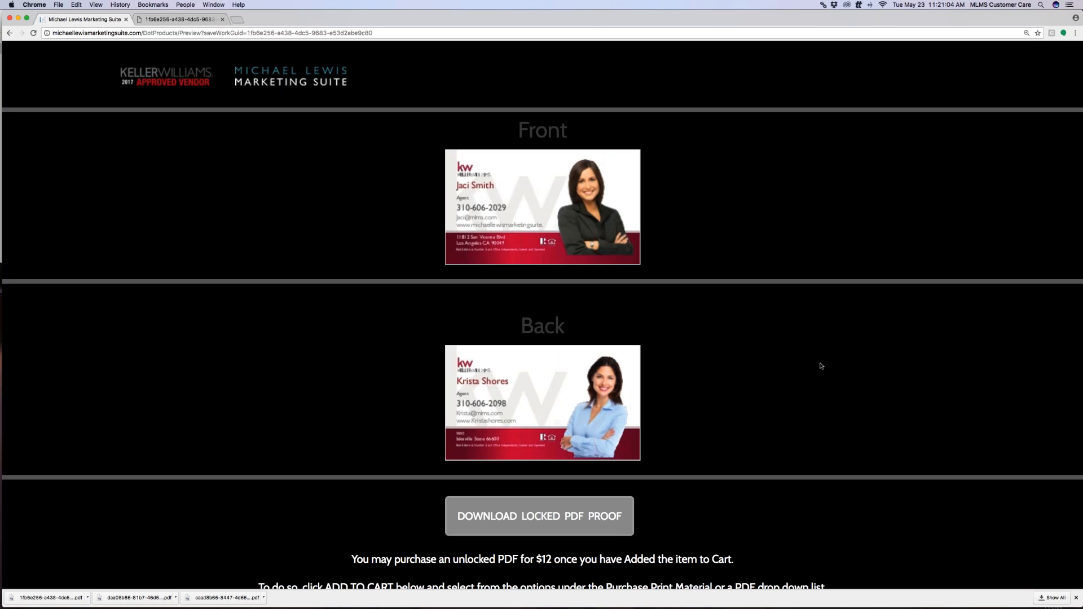
Return to the Keller Williams home page and open the MY ACCOUNT dropdown
left_click(291, 76)
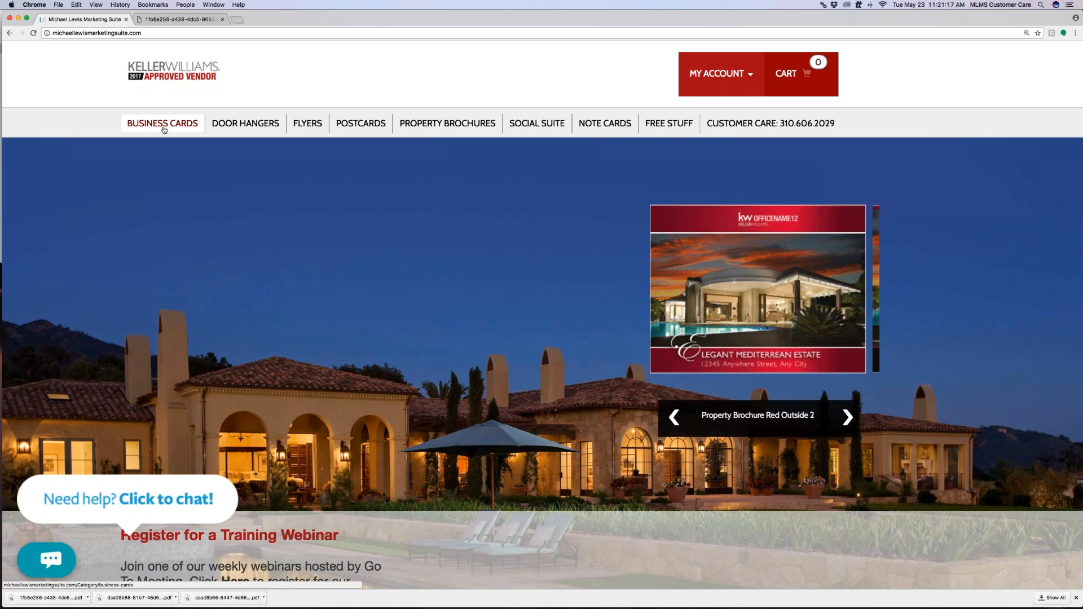
left_click(691, 79)
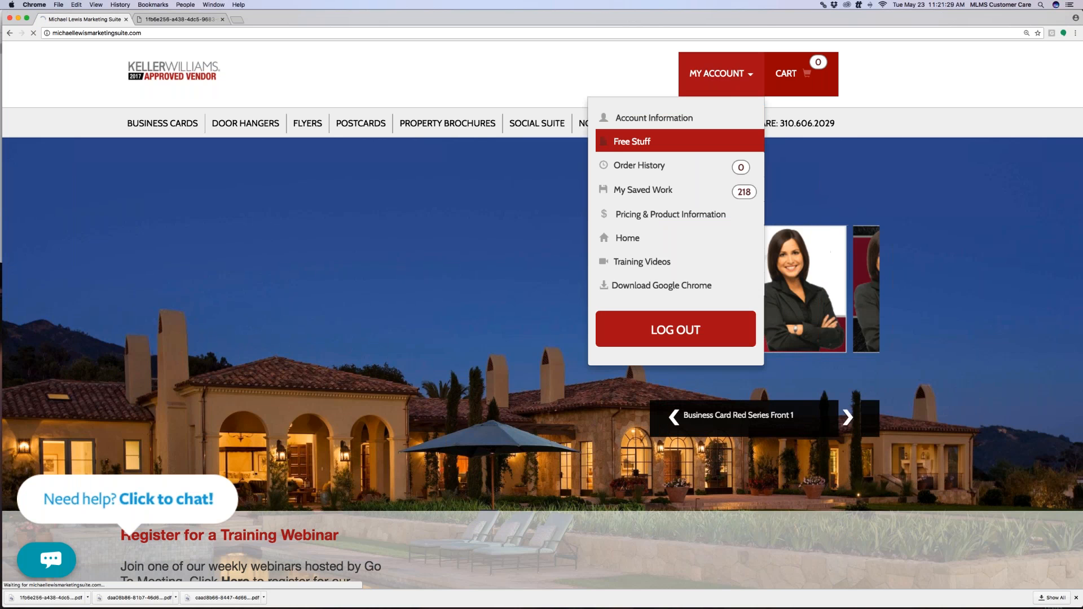
Go to Free Stuff and expand, then collapse, the Email Signature Templates section
left_click(681, 141)
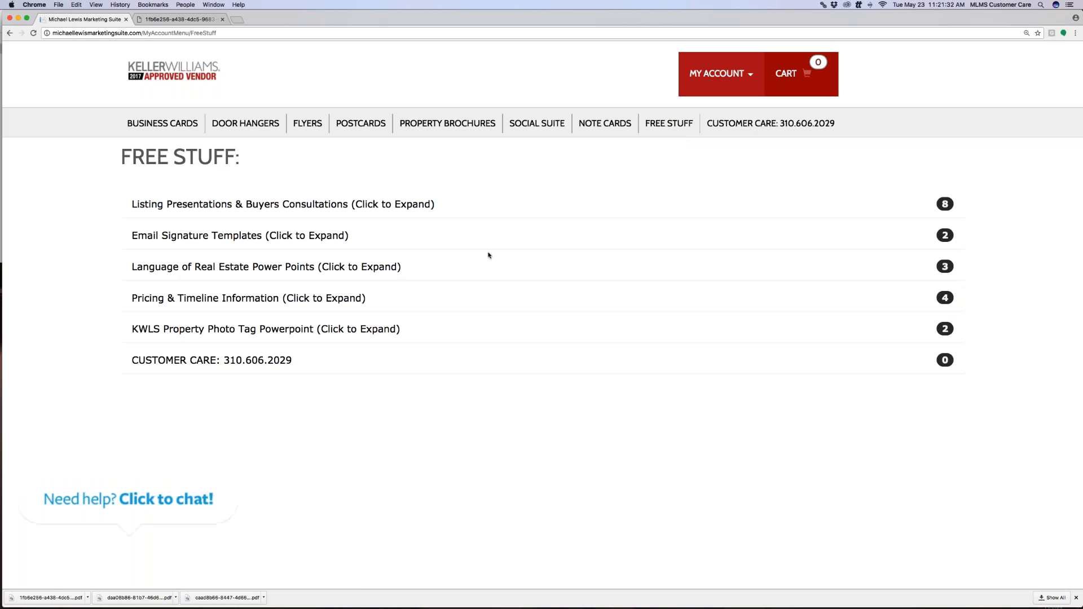
left_click(232, 241)
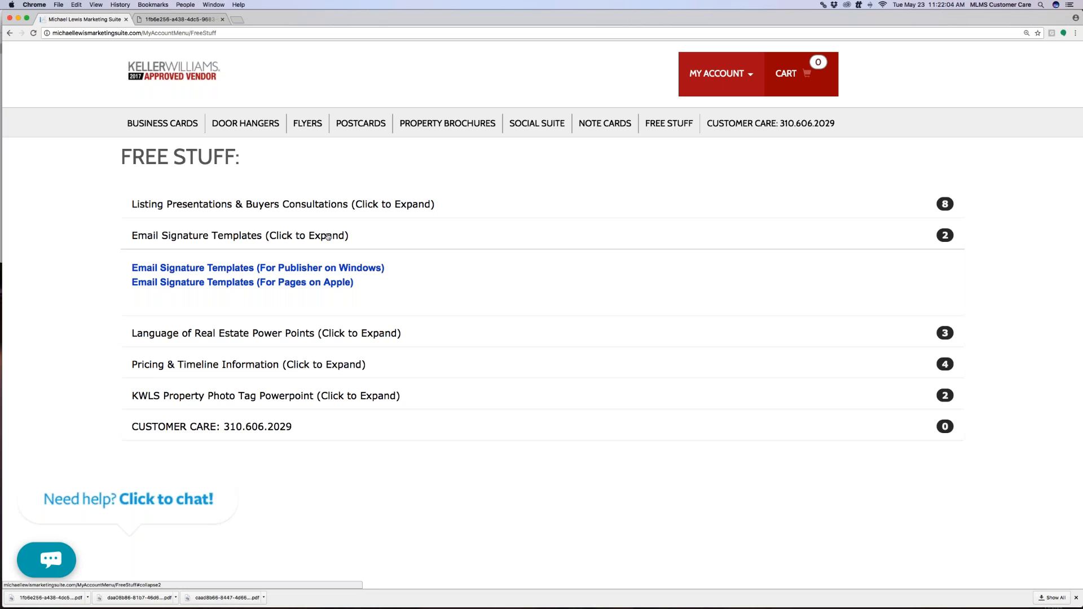
left_click(328, 236)
Bring Email-Signatures 4.pages forward and scroll through it to the dark template on page 7
left_click(1010, 598)
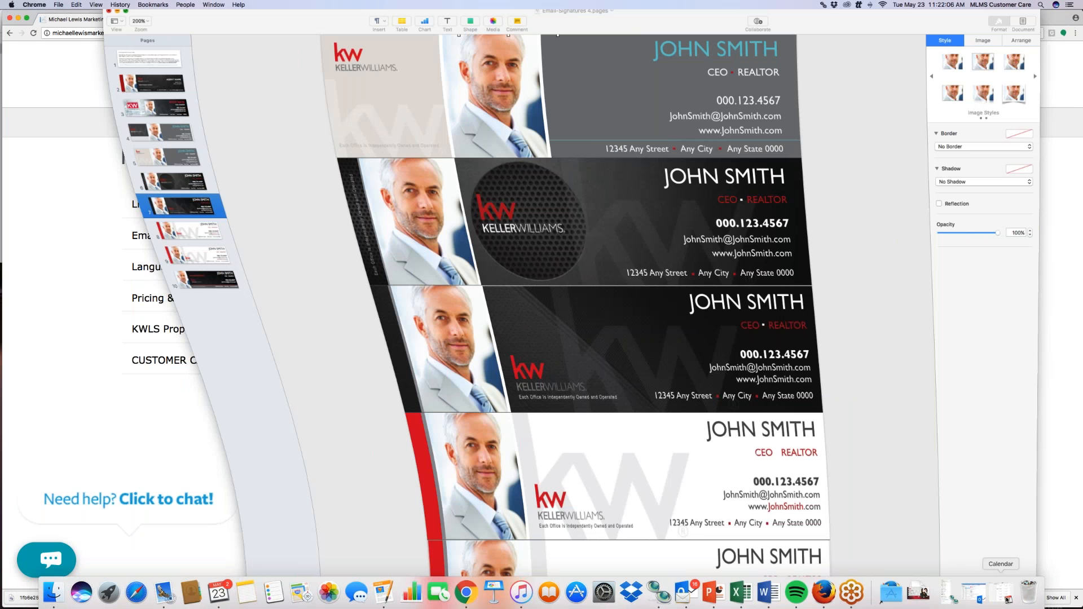
scroll(694, 194, "up", 5)
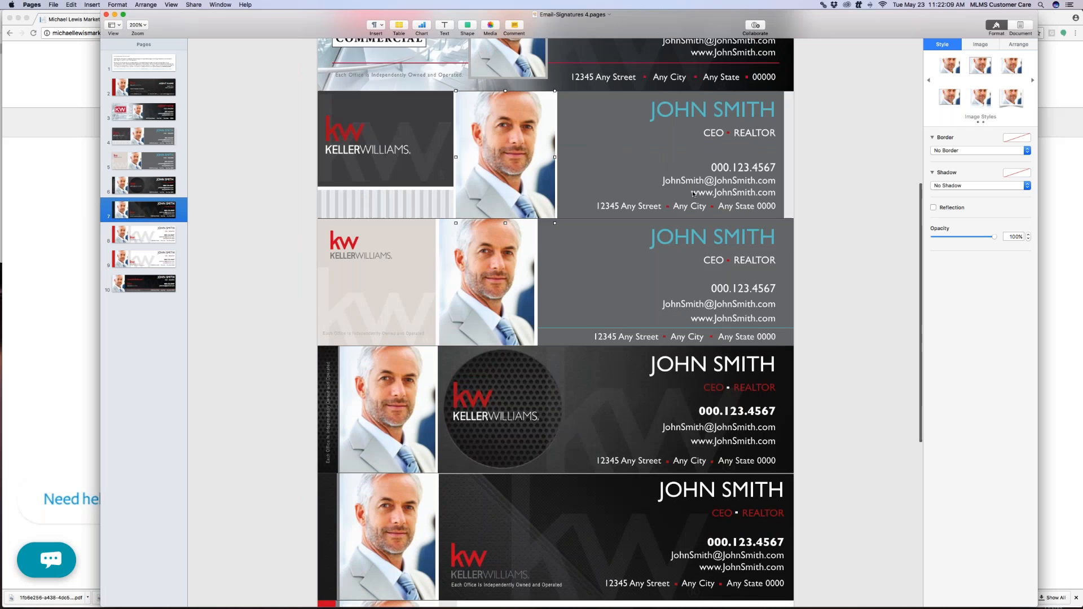
scroll(694, 195, "up", 9)
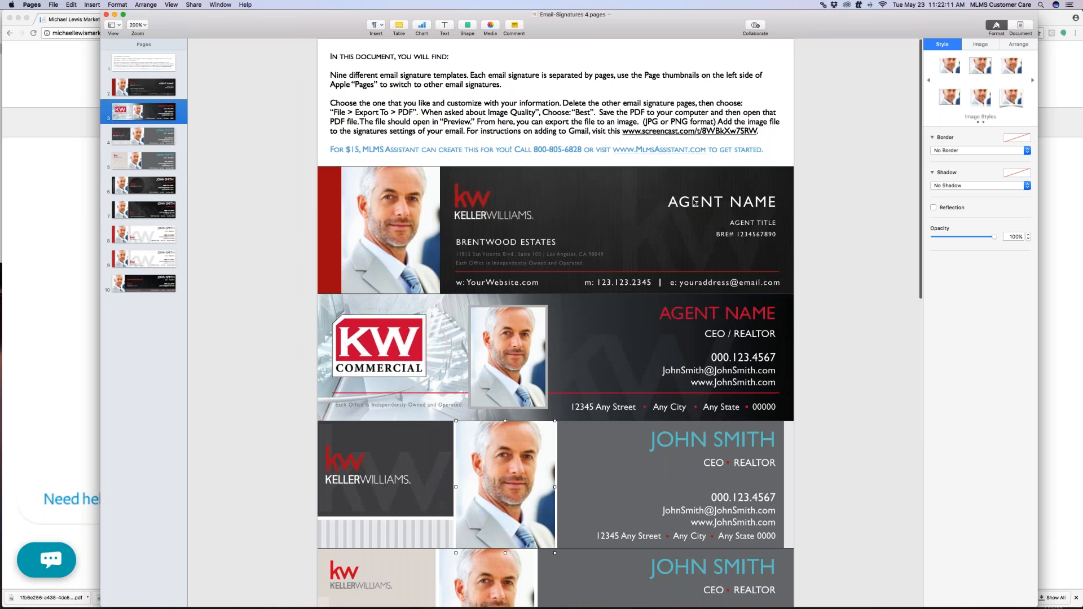
scroll(695, 203, "down", 1)
scroll(694, 202, "down", 3)
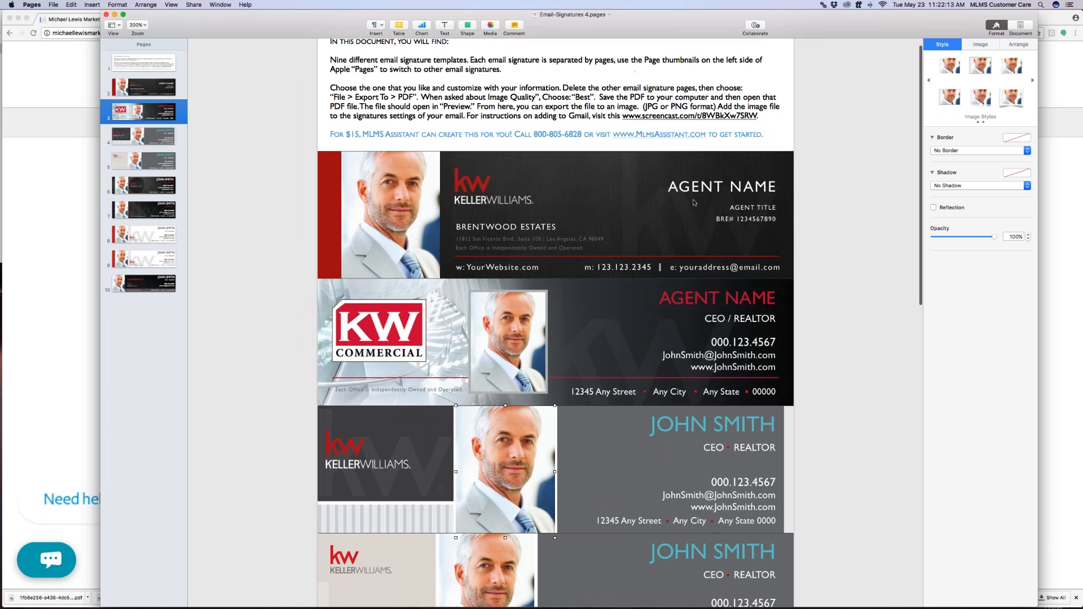
scroll(694, 202, "down", 2)
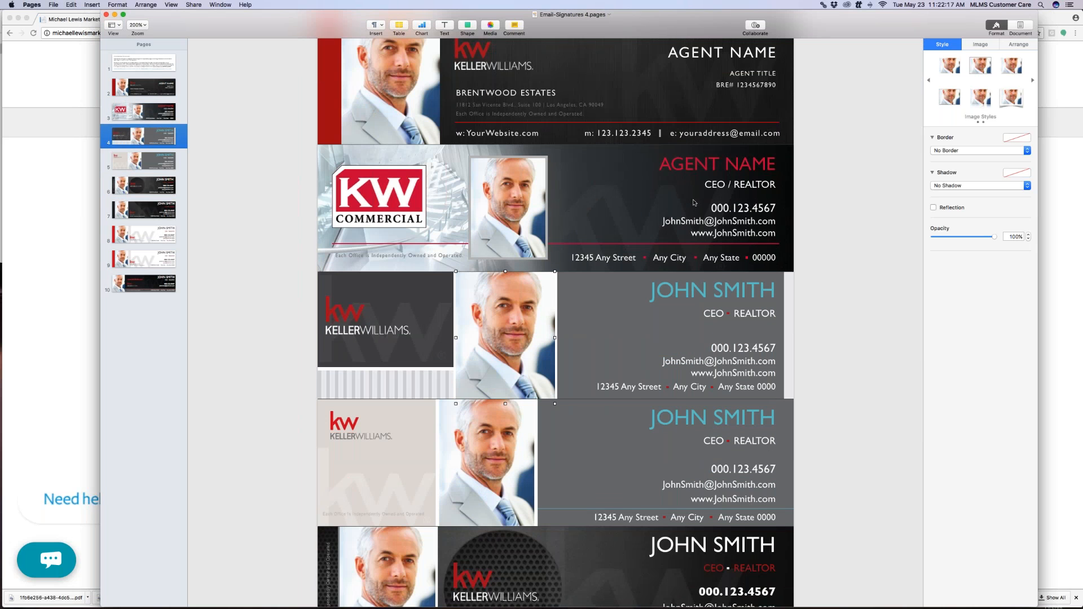
scroll(694, 203, "down", 1)
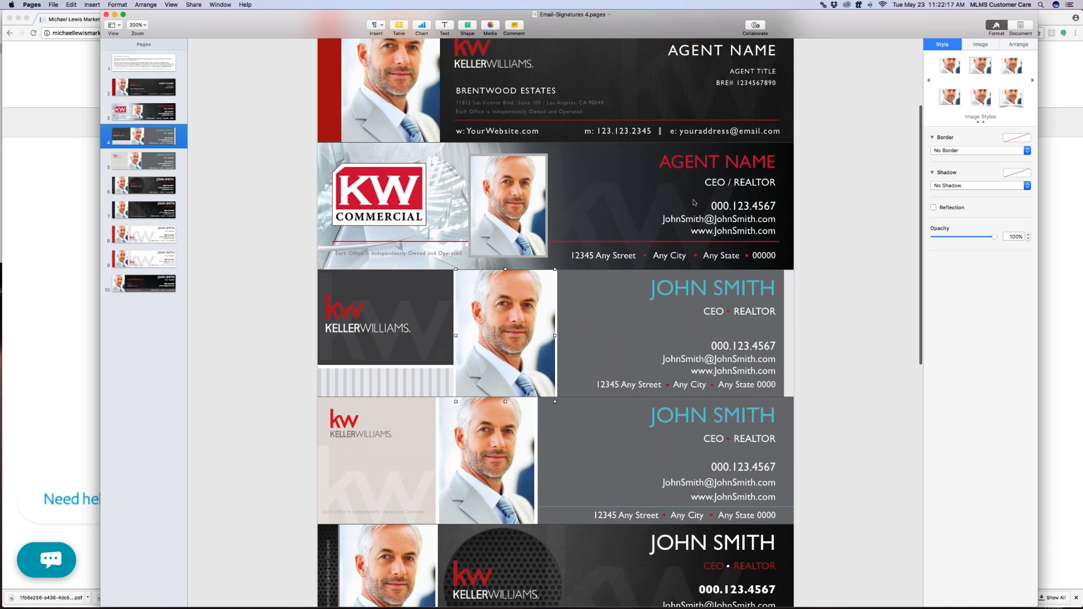
scroll(694, 203, "down", 2)
scroll(694, 202, "down", 10)
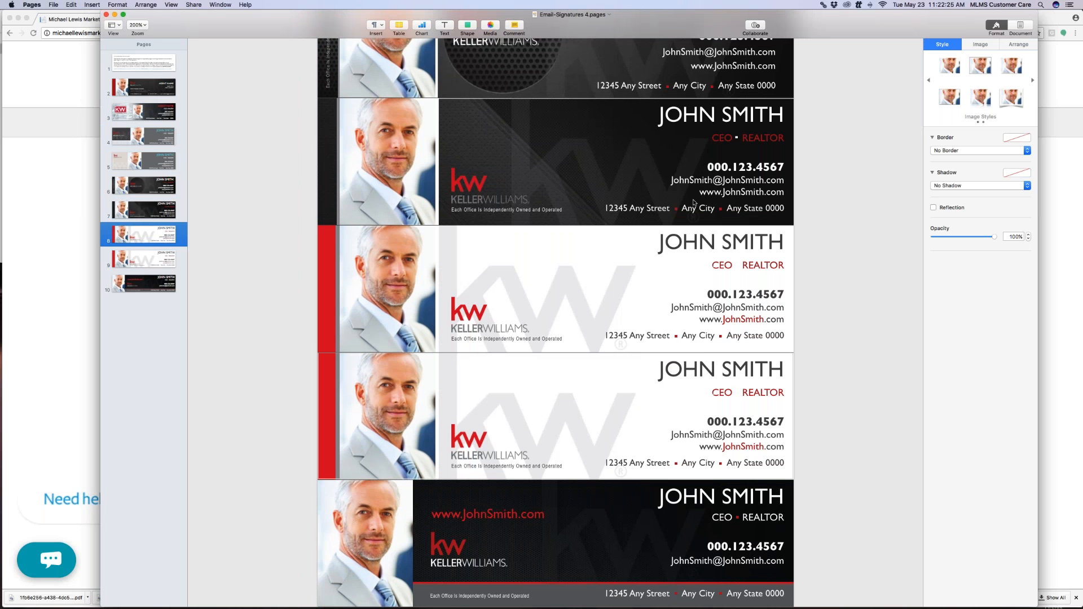
scroll(722, 235, "up", 1)
scroll(722, 234, "up", 10)
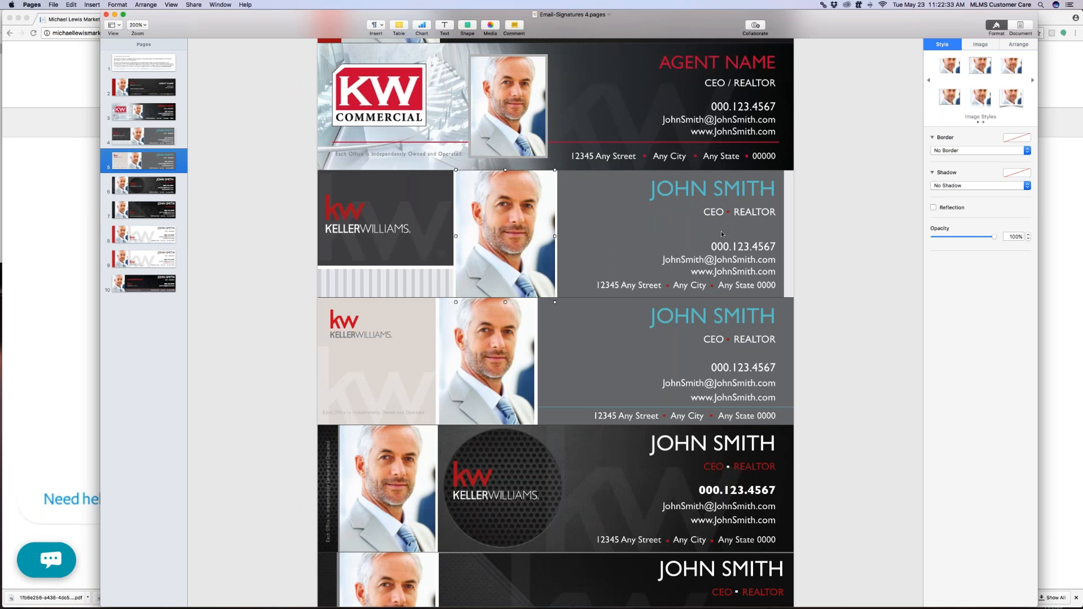
scroll(721, 232, "down", 1)
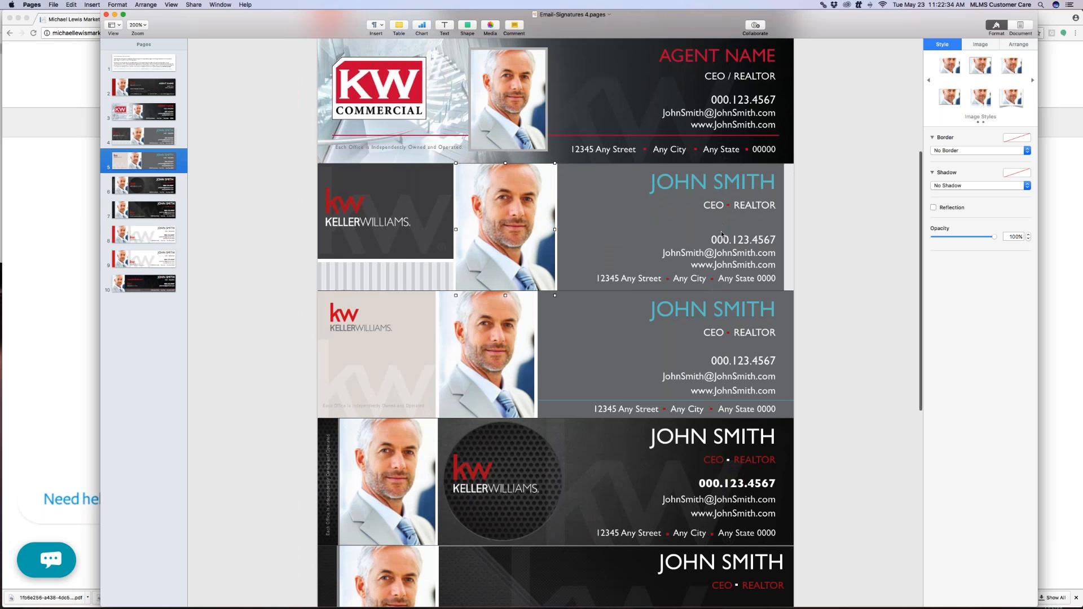
scroll(721, 235, "up", 10)
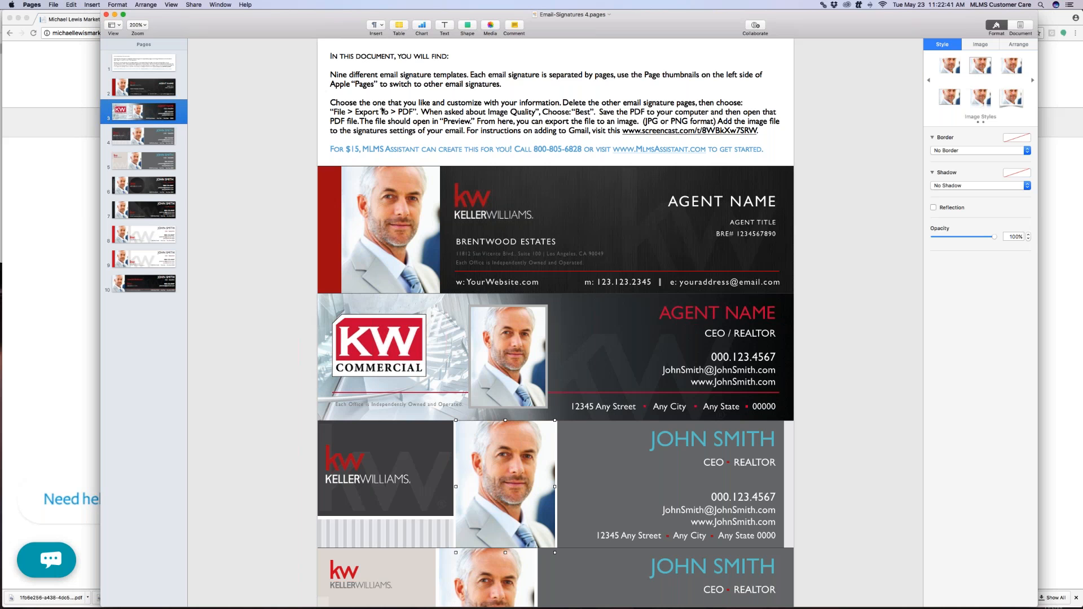
scroll(594, 300, "down", 1)
scroll(594, 300, "down", 15)
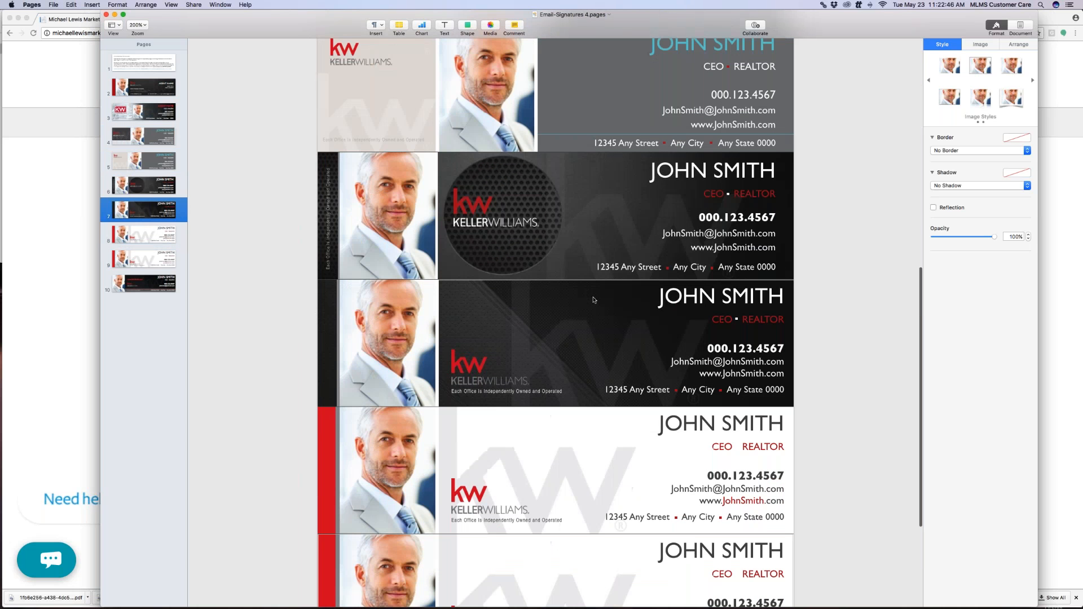
left_click(664, 296)
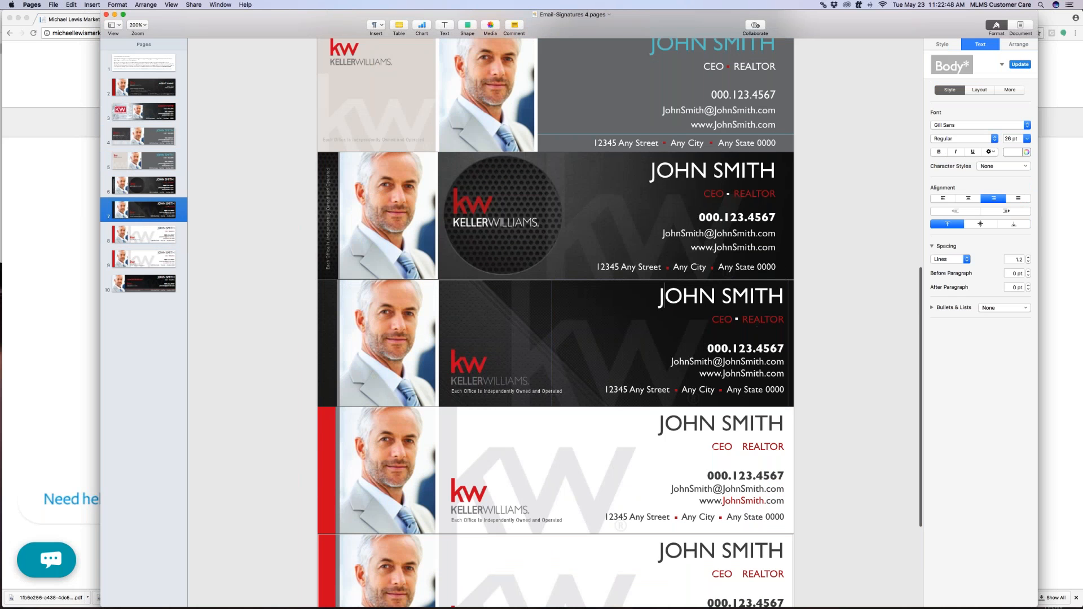
left_click(769, 296)
left_click_drag(785, 296, 657, 297)
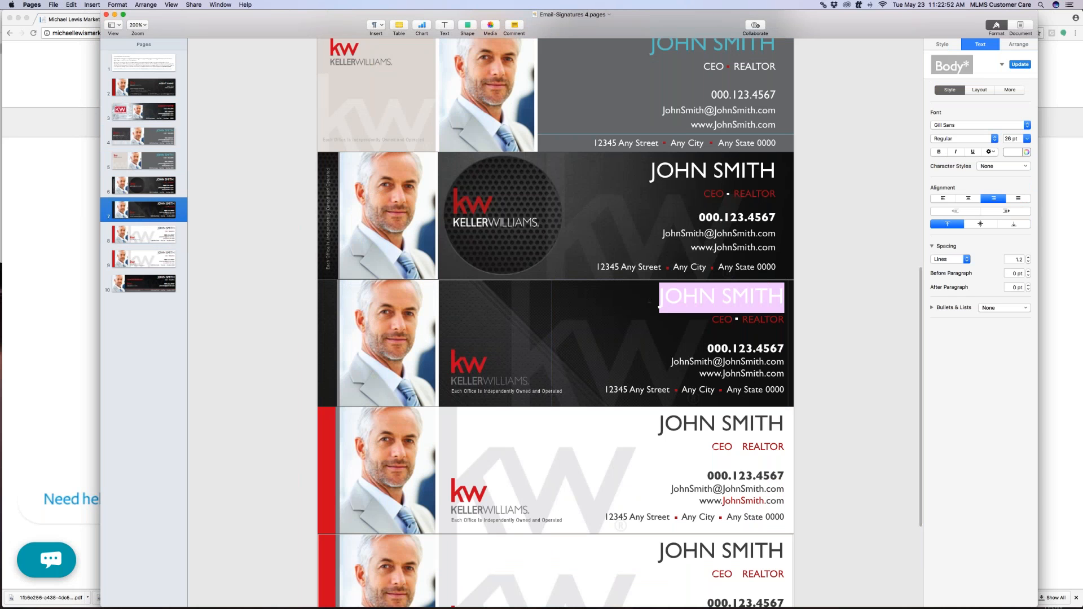
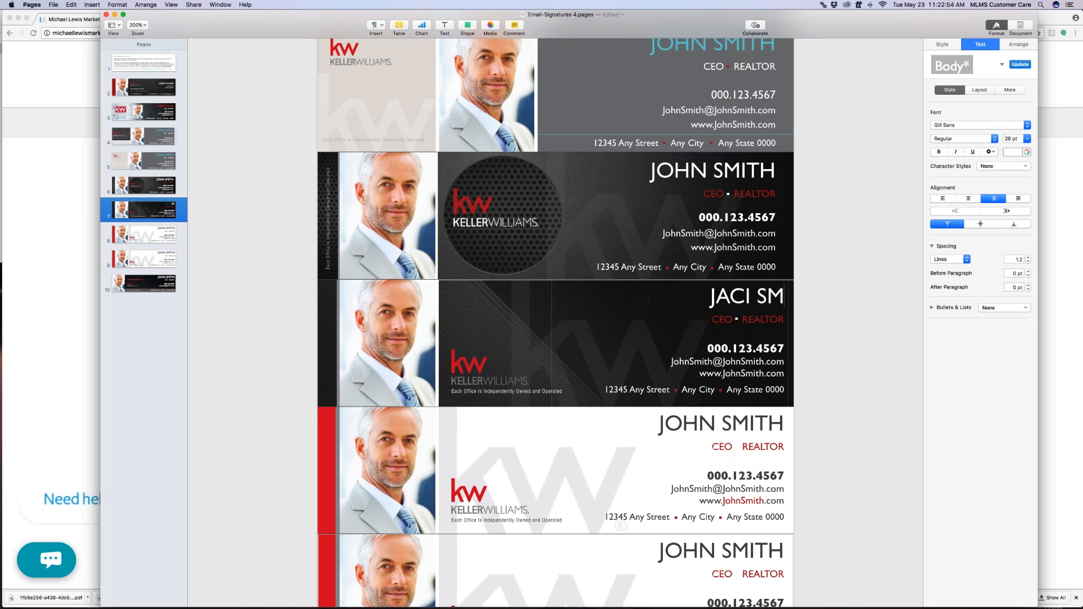
left_click(731, 319)
key("BackSpace")
key("BackSpace")
key("BackSpace")
left_click_drag(784, 320, 741, 319)
type("AGENT")
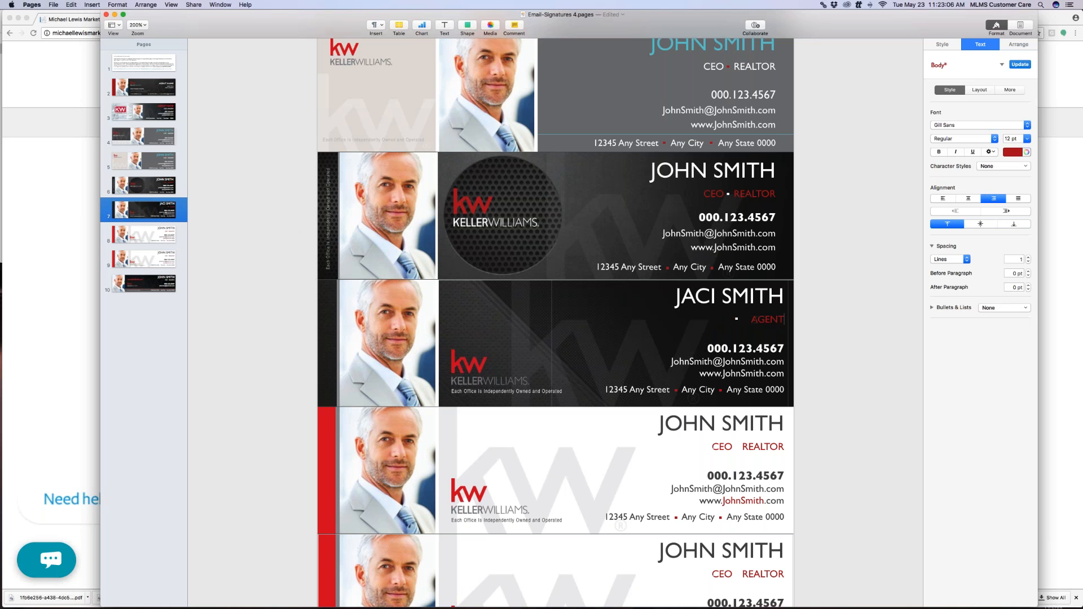
Nudge the small bullet beside the title rightward next to AGENT
left_click(737, 320)
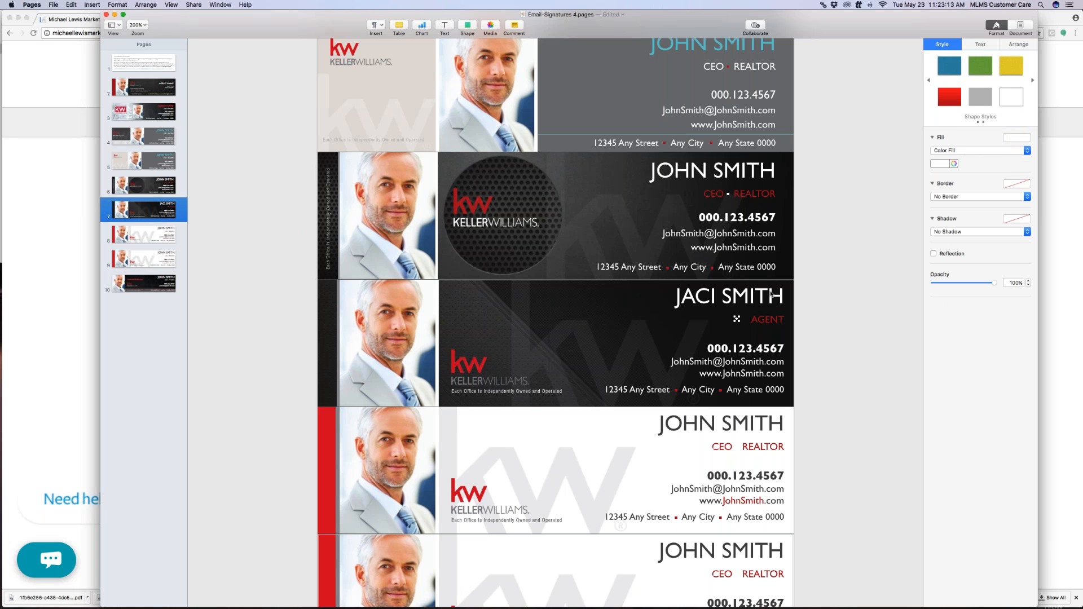
key("Right")
key("Right")
key("Right")
key("Right")
key("Right")
key("Right")
key("Down")
key("Up")
key("Right")
left_click(767, 319)
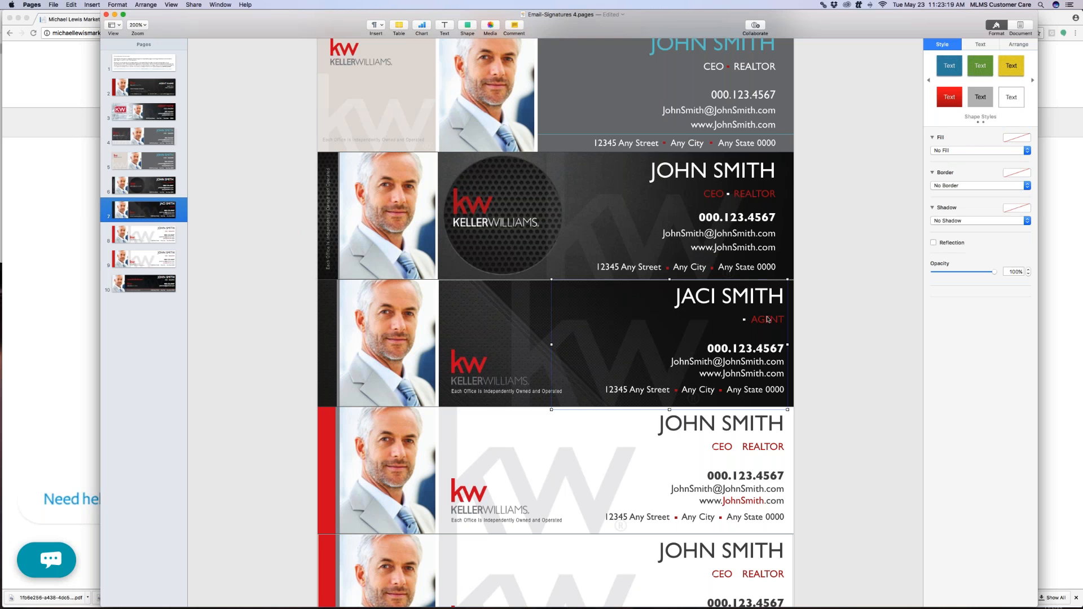
left_click(728, 351)
double_click(763, 347)
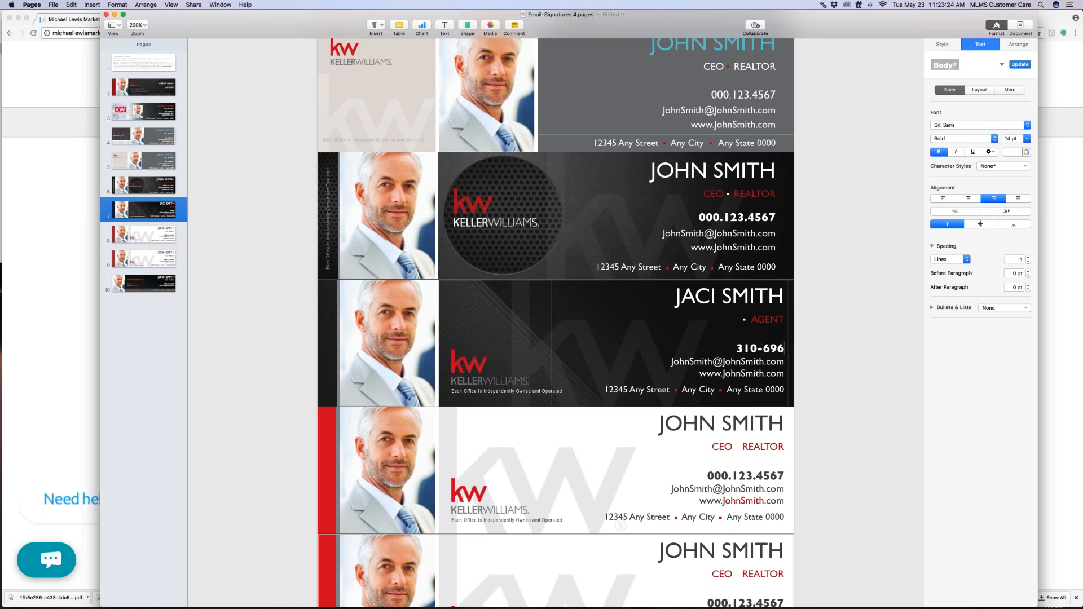
left_click_drag(783, 374, 693, 377)
key("BackSpace")
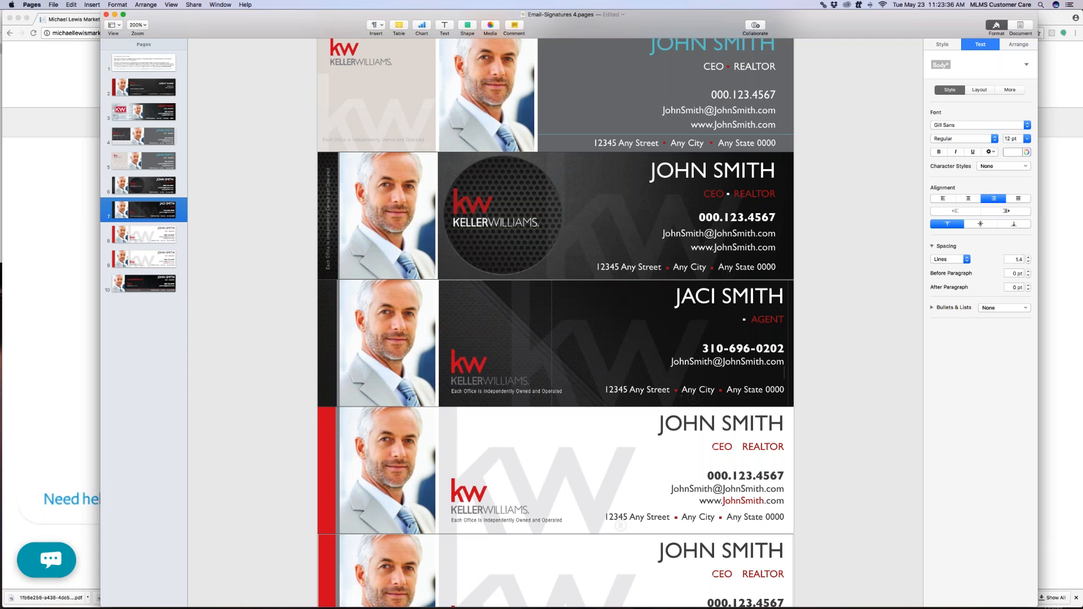
left_click_drag(671, 390, 605, 391)
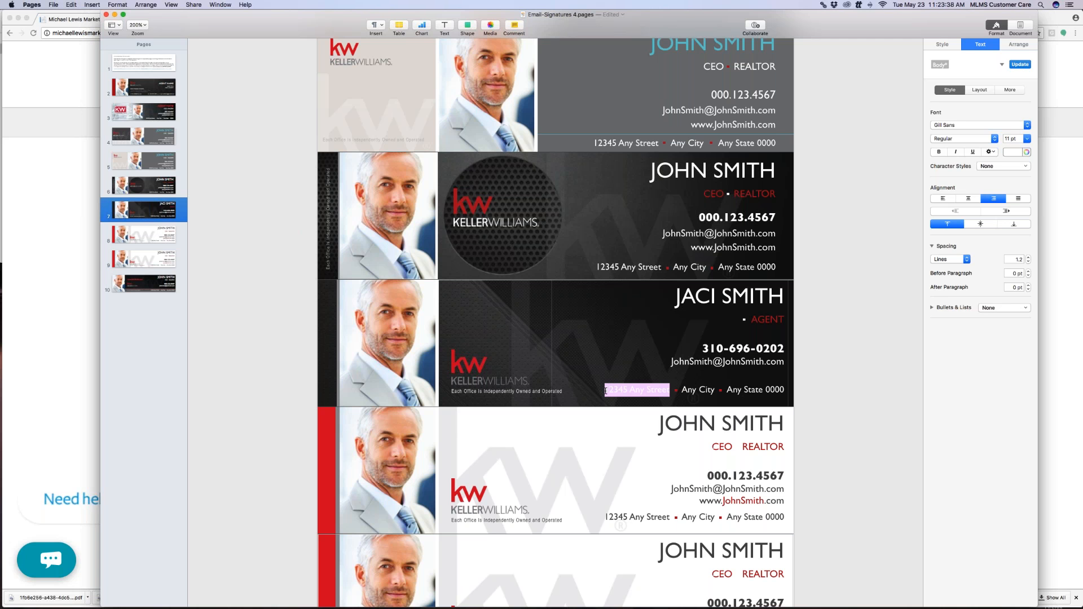
left_click(628, 390)
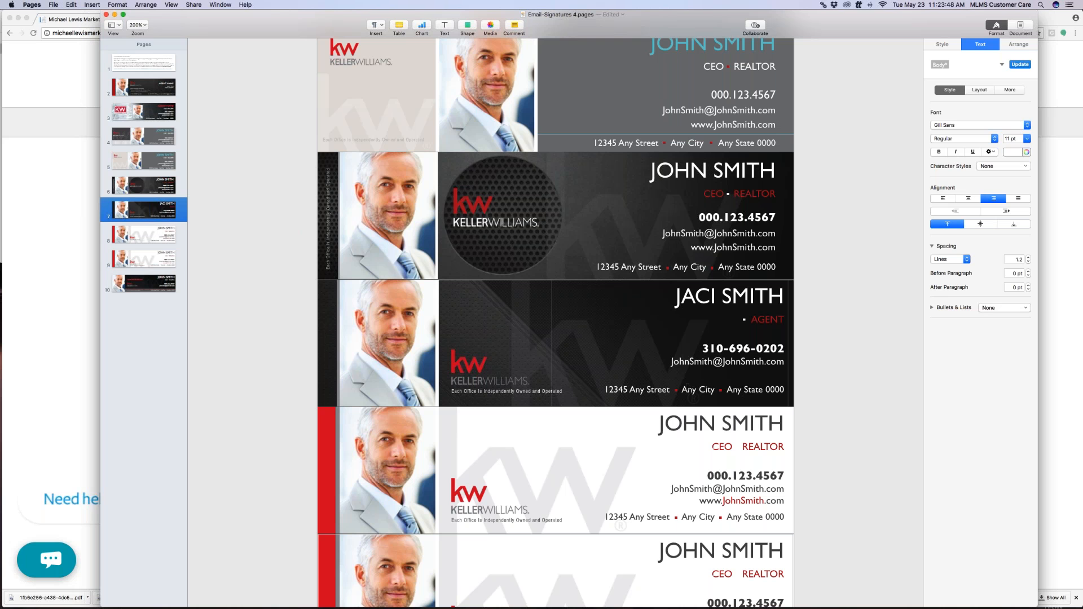
Move the red bullet so it sits just before Any City
left_click(676, 390)
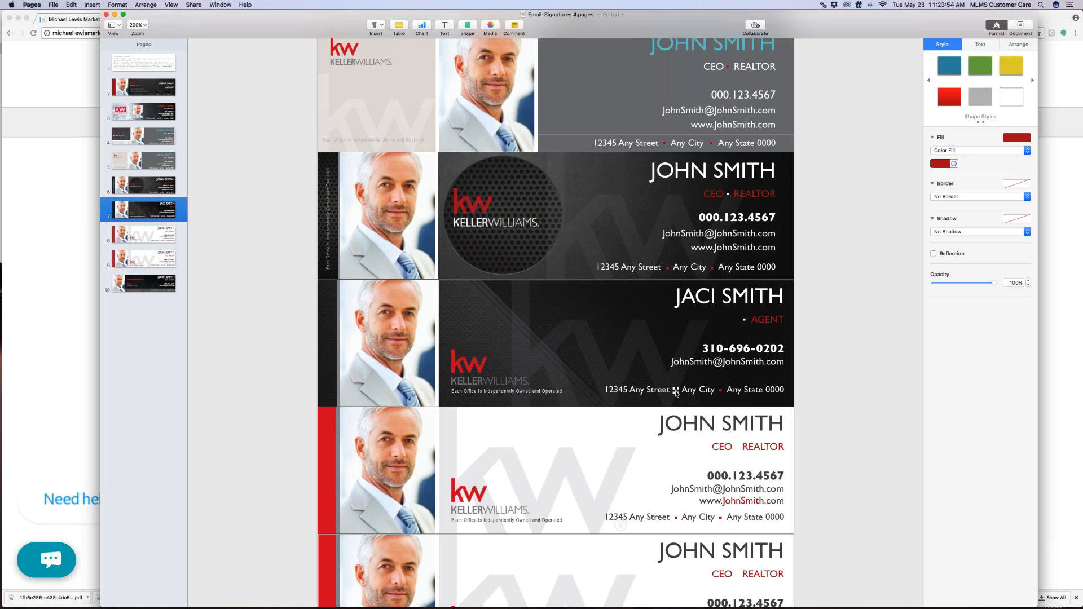
left_click_drag(675, 391, 679, 393)
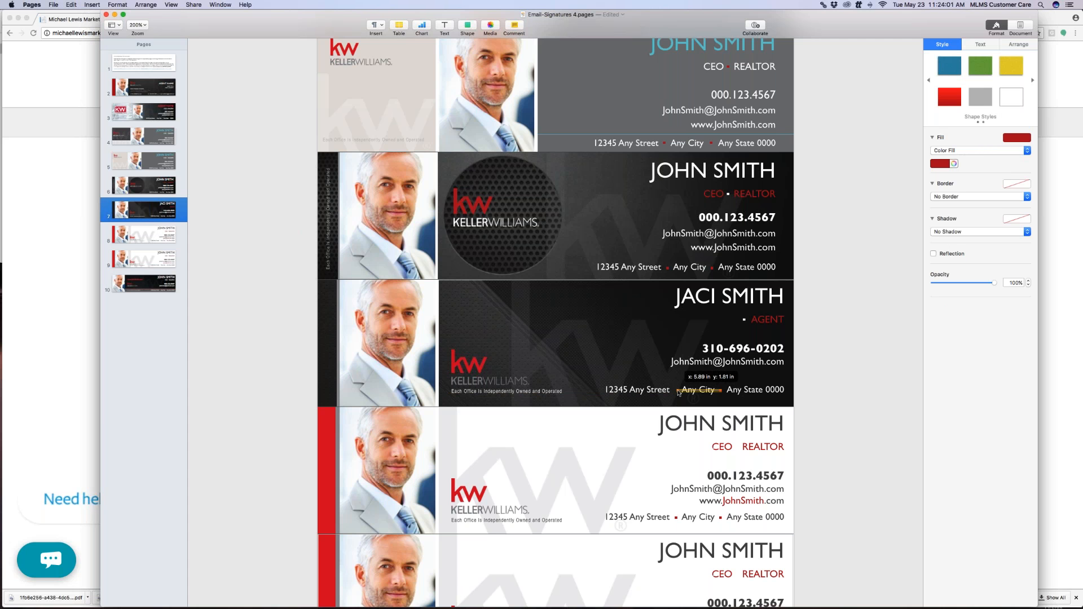
left_click_drag(680, 393, 679, 394)
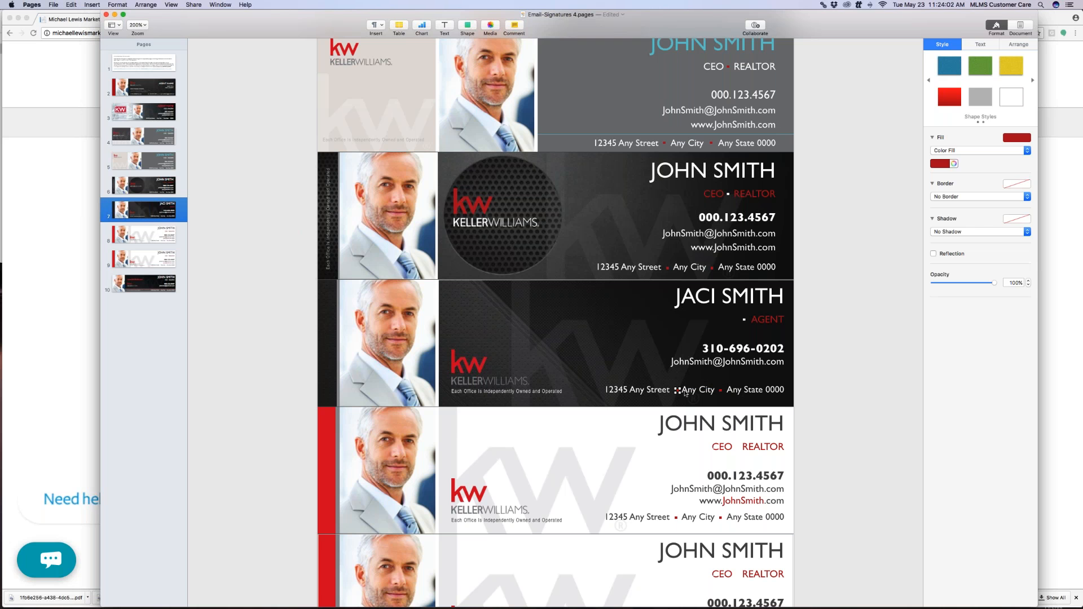
left_click(387, 325)
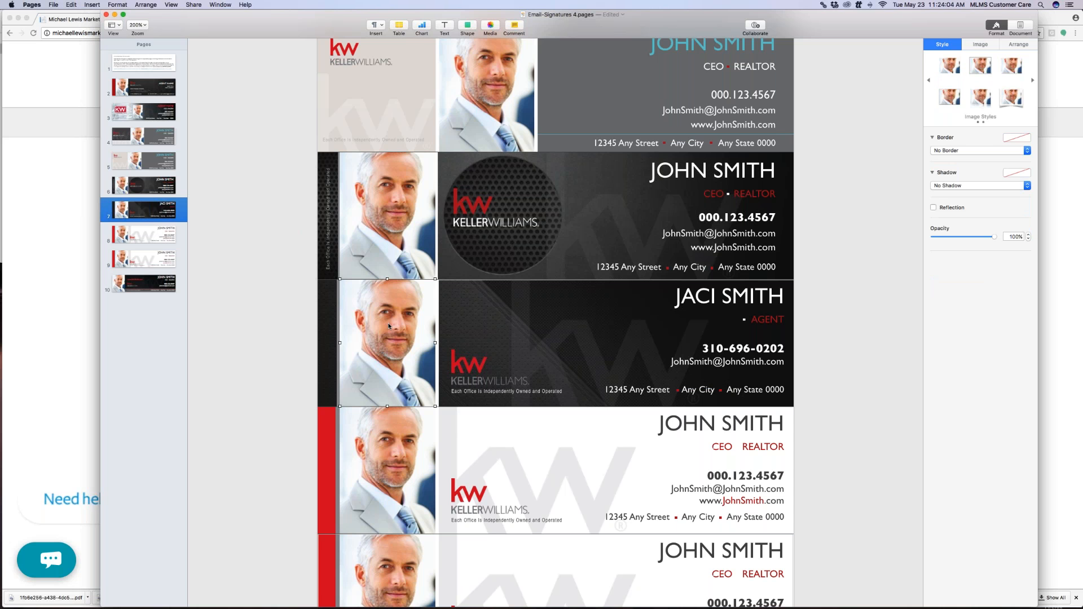
right_click(393, 301)
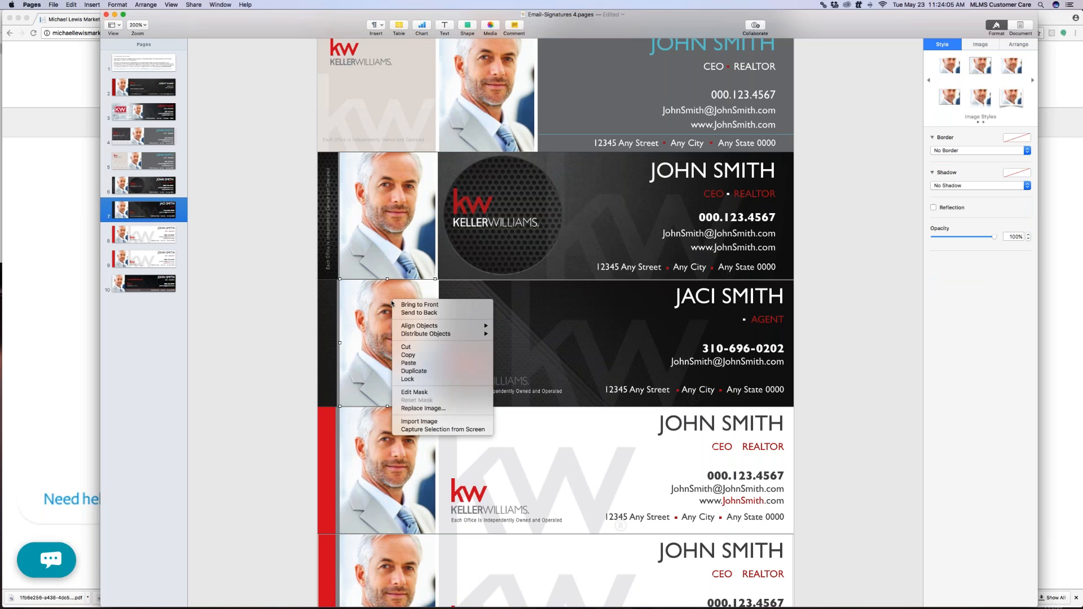
left_click(442, 409)
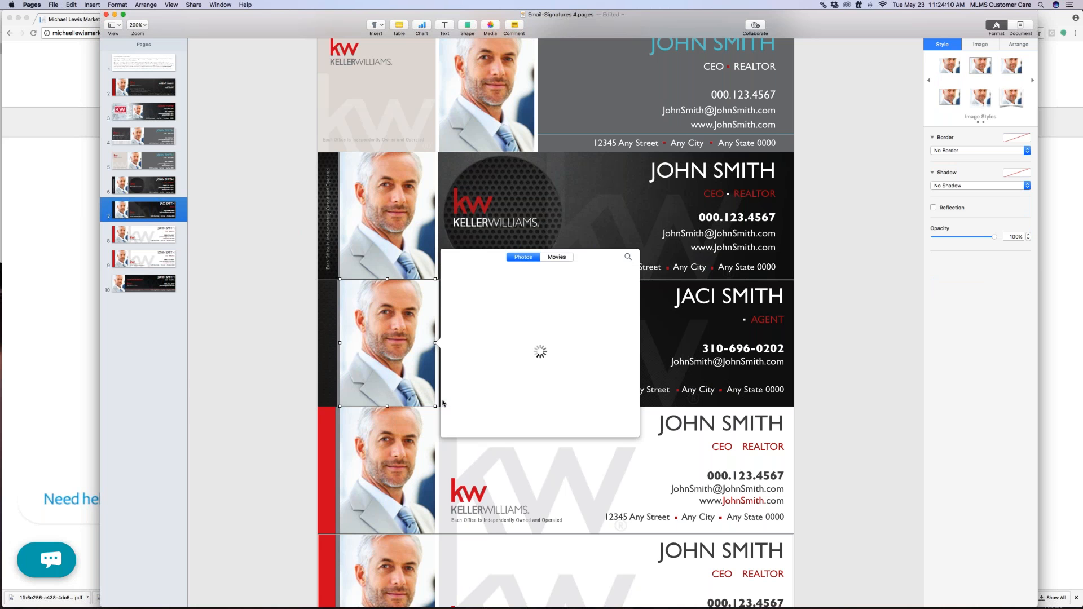
left_click(405, 375)
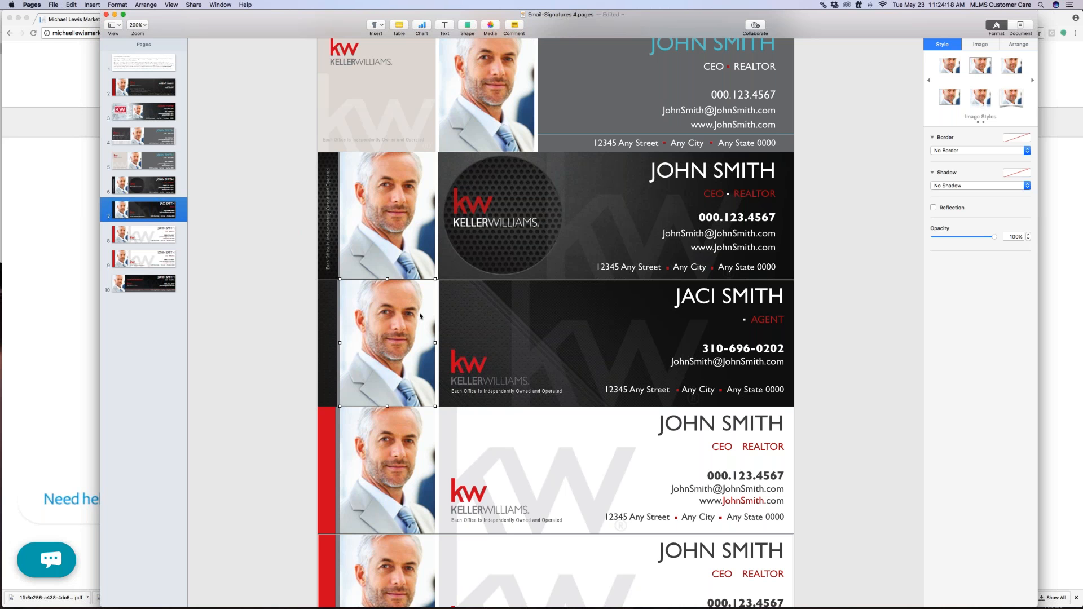
key("Delete")
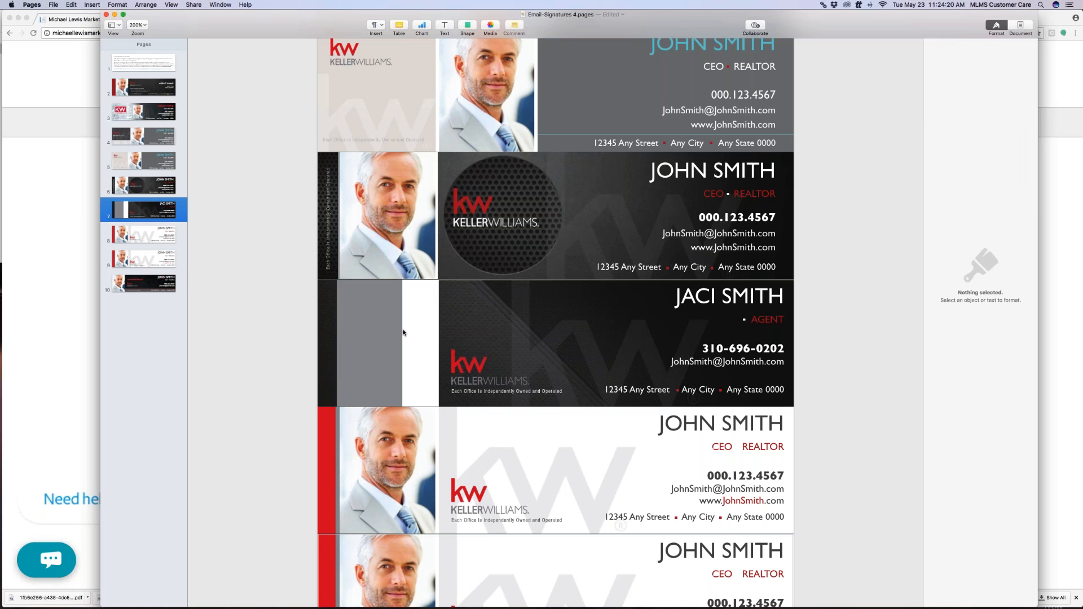
Widen the dark strip and stretch the background image left over the empty grey area
left_click(331, 341)
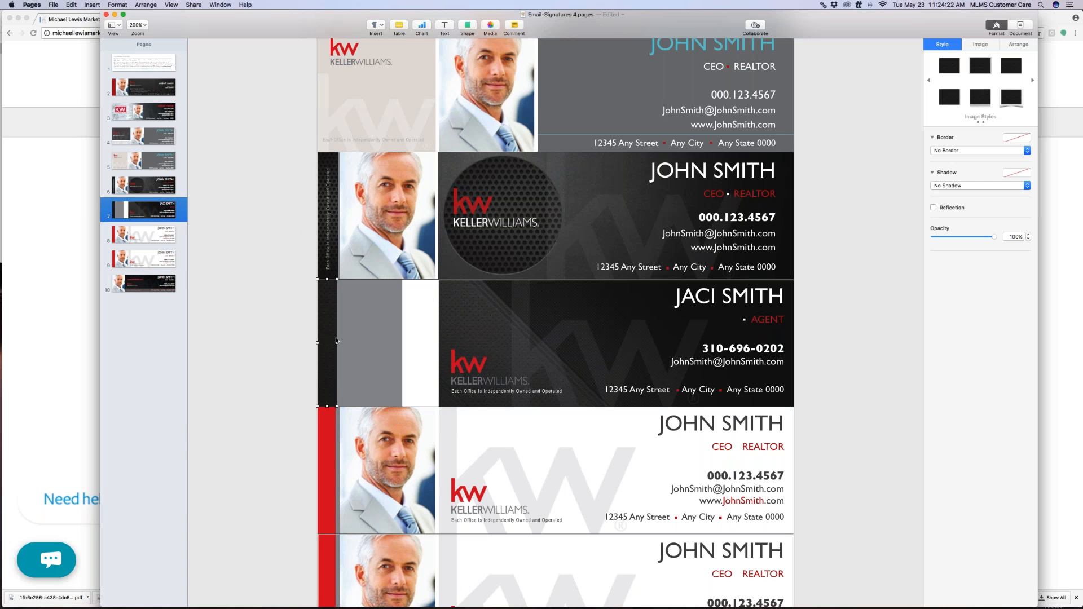
mouse_move(337, 343)
left_mouse_down()
mouse_move(440, 342)
mouse_move(340, 347)
left_mouse_up()
left_click(456, 340)
left_click_drag(439, 343, 341, 343)
left_click(400, 345)
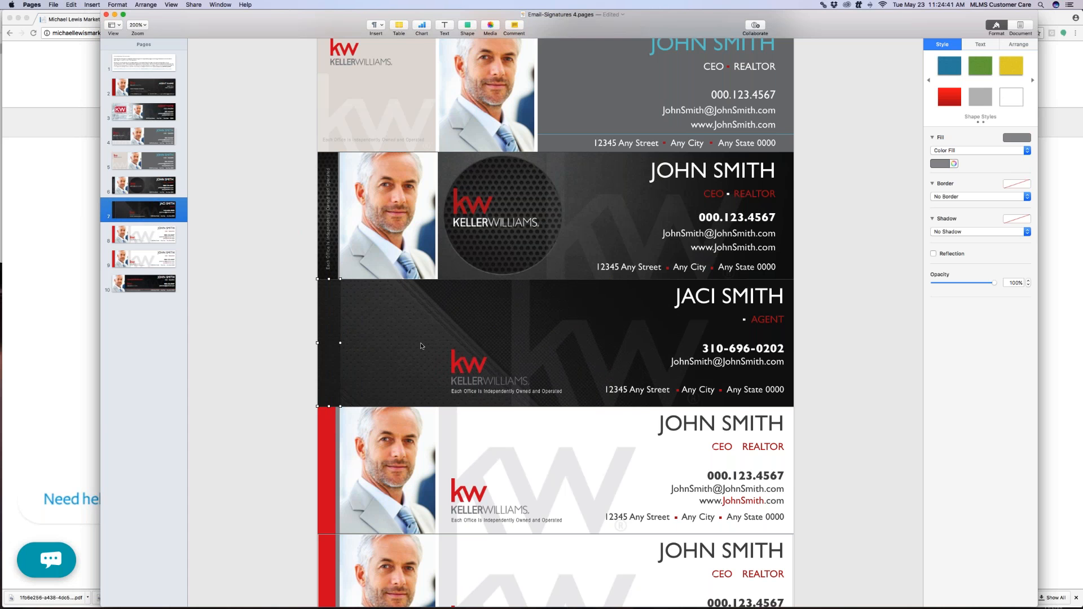
Nudge the KW logo and the 'Each Office Is Independently Owned and Operated' line left
left_click(490, 366)
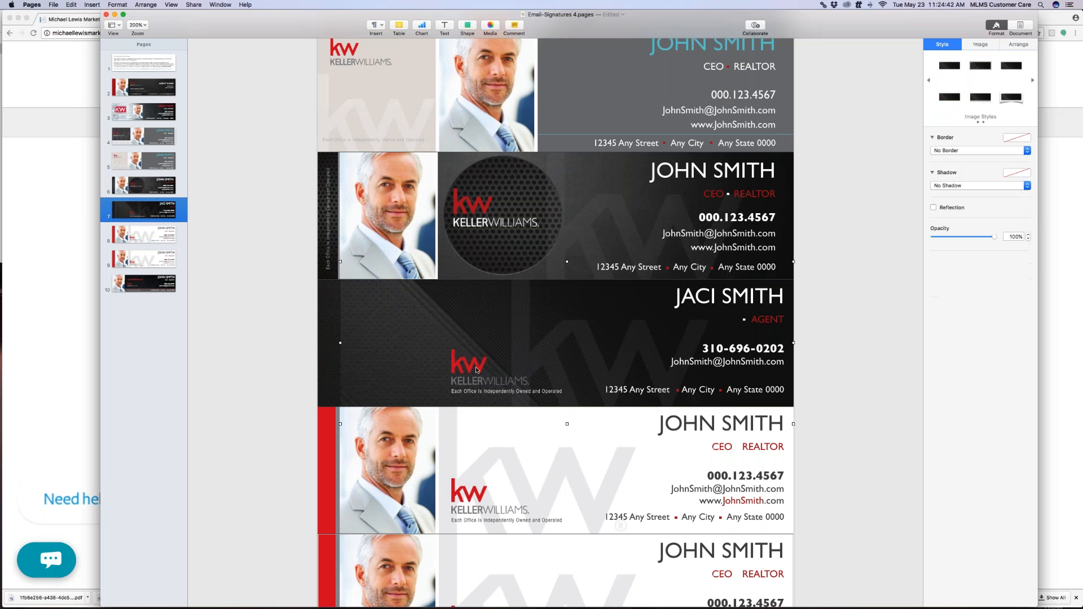
key("Left")
key("Left")
key("Left")
key("Left")
key("Left")
key("Left")
key("Left")
key("Left")
key("Left")
key("Left")
key("Left")
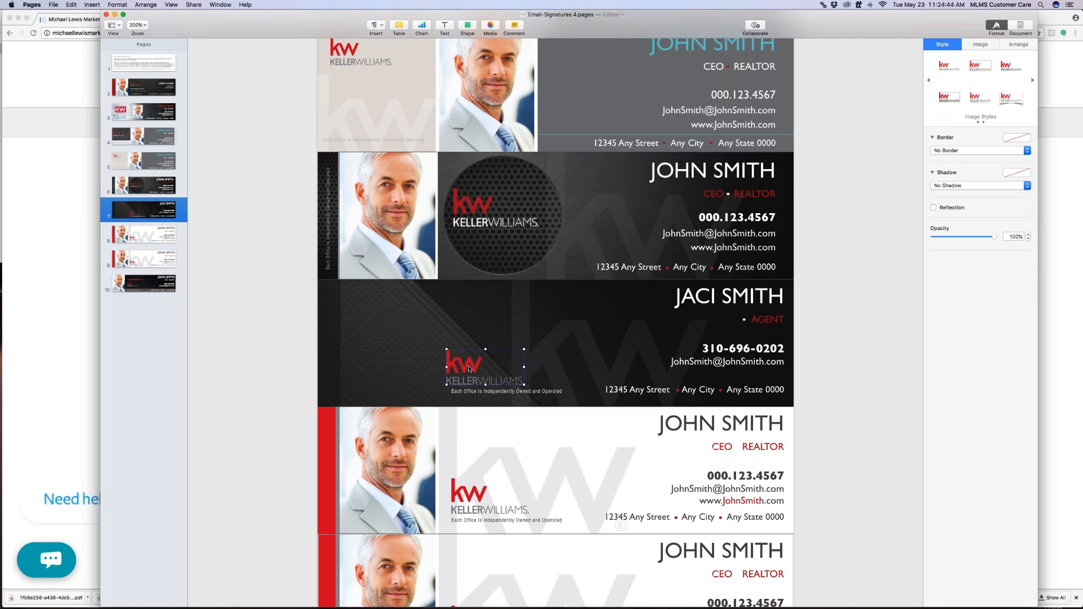
left_click(496, 393)
key("Left")
key("Left")
key("Left")
key("Left")
key("Left")
key("Left")
key("Left")
key("Left")
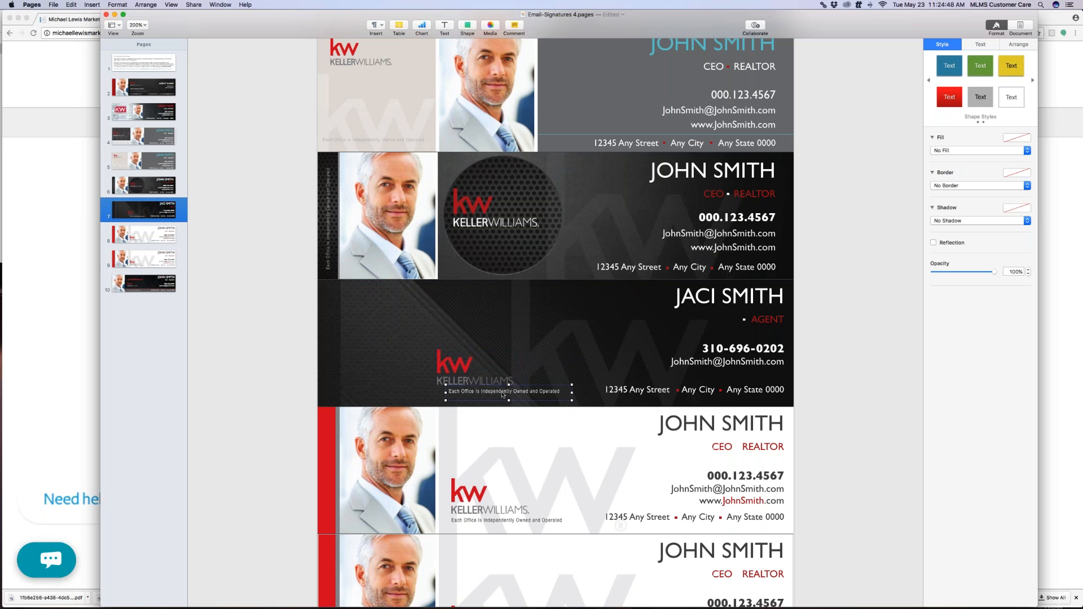
key("Left")
key("Left")
key("Left")
left_click(453, 373)
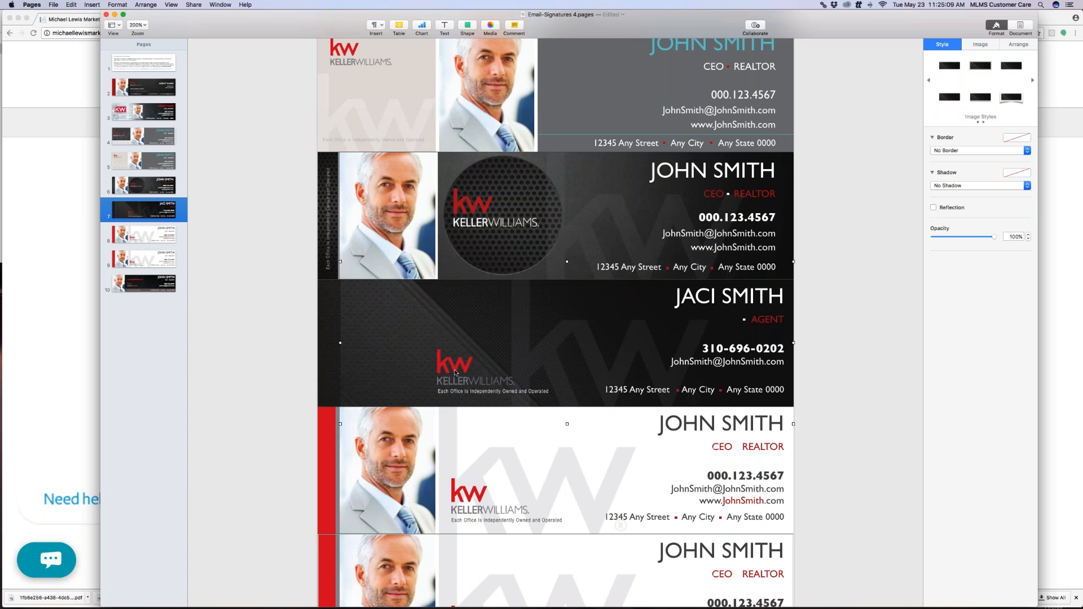
left_click(456, 373)
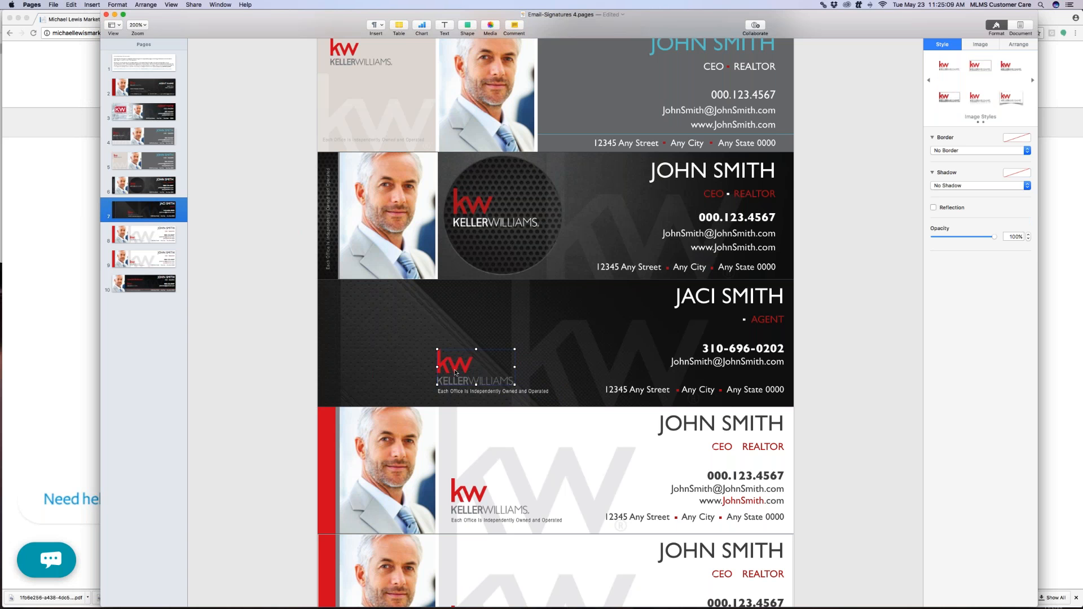
Place Finder beside the Pages window and select KellerWilliams_Brentwood_Logo_RGB.png in the business card folder
left_click(37, 20)
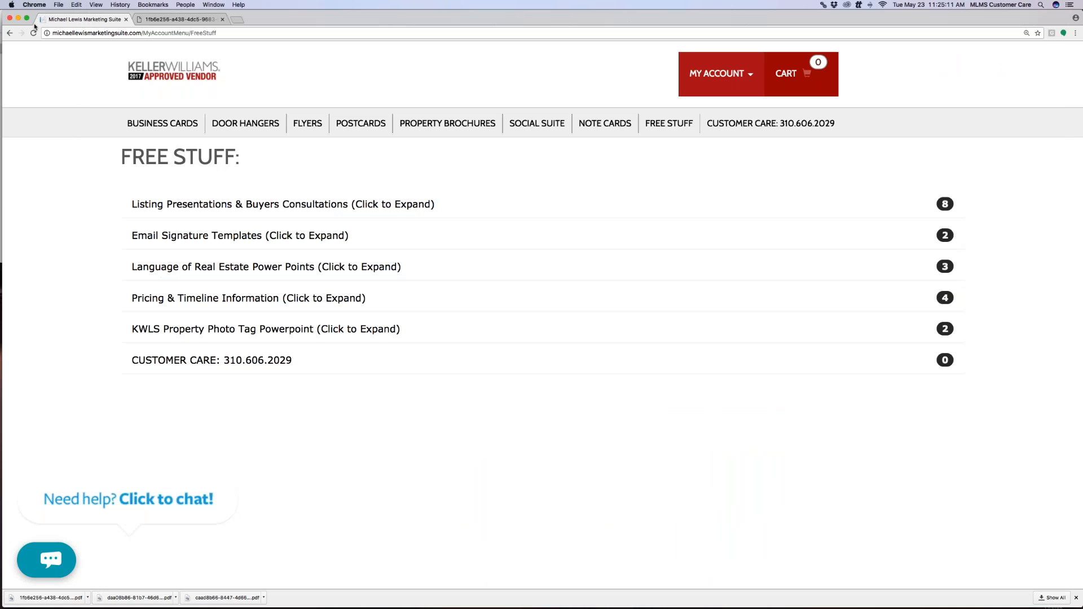
left_click_drag(262, 22, 269, 84)
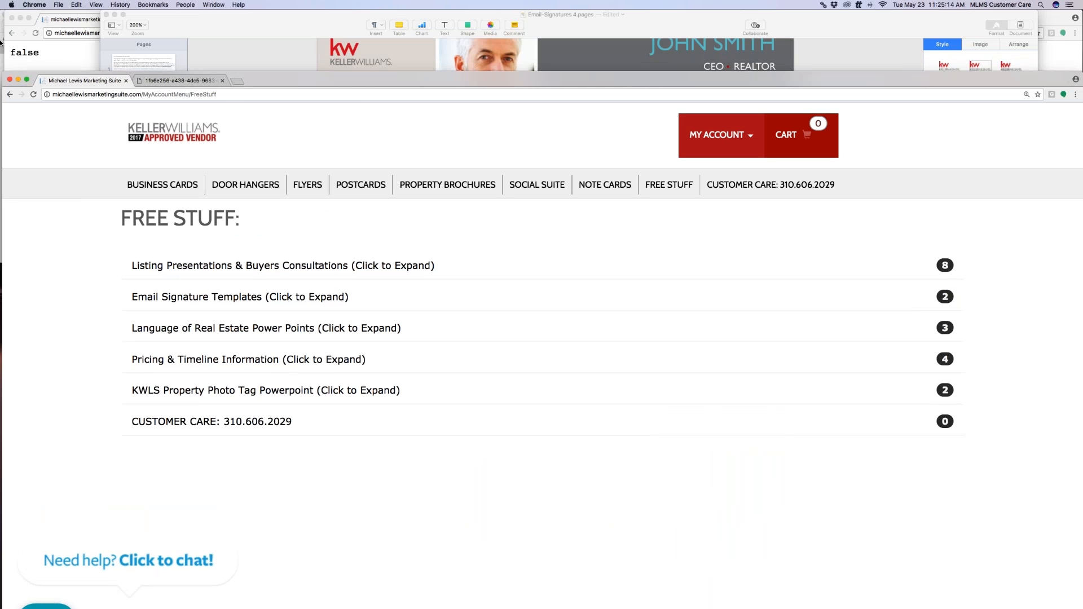
left_click(1, 55)
left_click(655, 26)
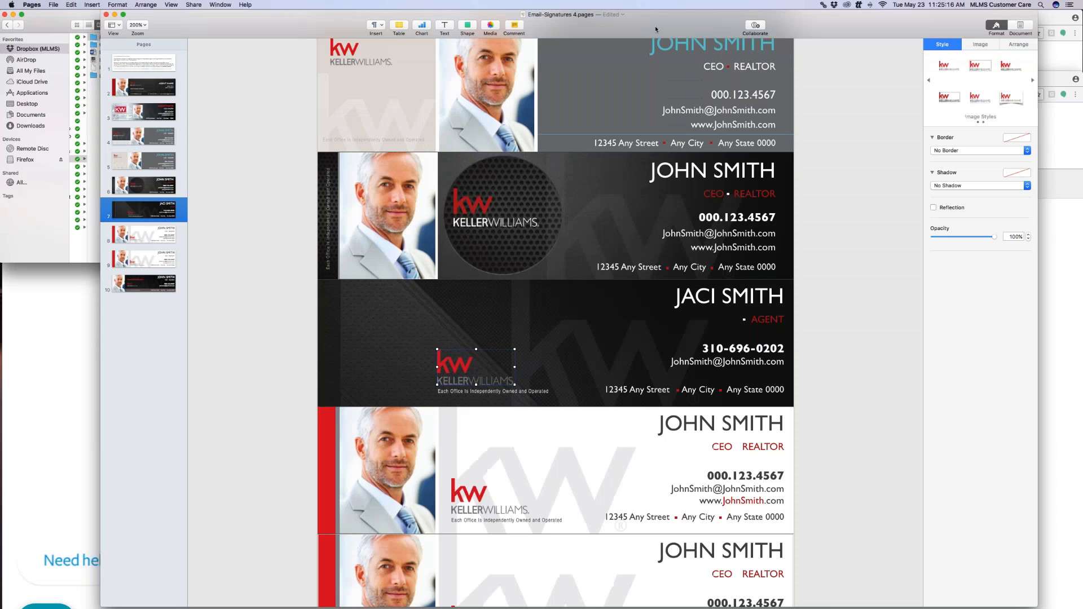
left_click_drag(629, 24, 717, 23)
left_click_drag(94, 18, 0, 18)
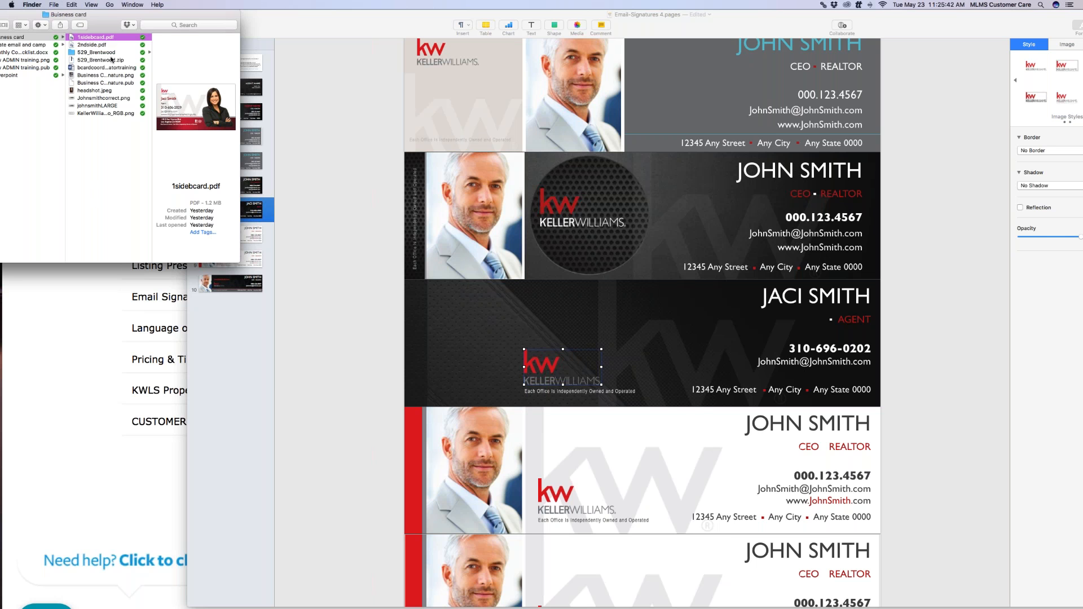
left_click(100, 114)
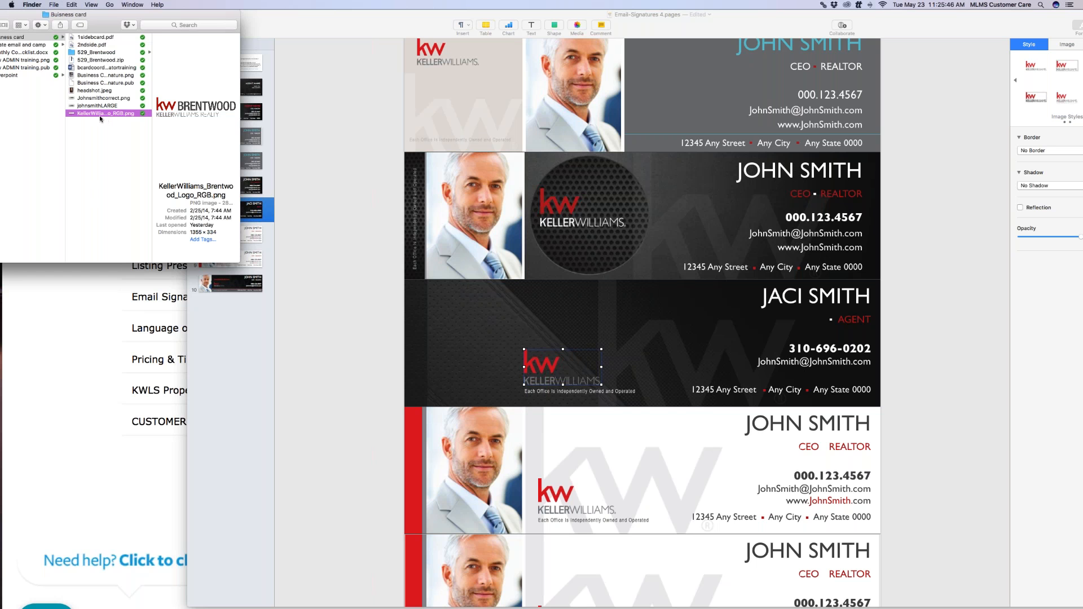
Drop the Brentwood logo into the signature, shrink it to about 2 in wide, and delete the old KW logo
mouse_move(95, 116)
left_mouse_down()
mouse_move(109, 113)
mouse_move(511, 308)
mouse_move(570, 373)
mouse_move(577, 361)
mouse_move(642, 373)
mouse_move(573, 361)
left_mouse_up()
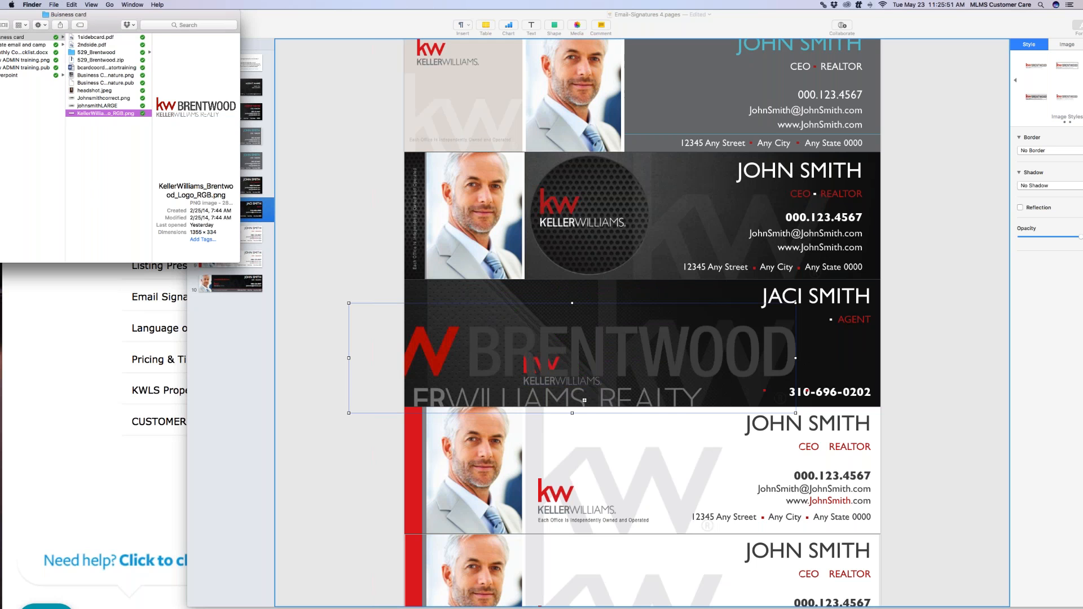
left_click(654, 351)
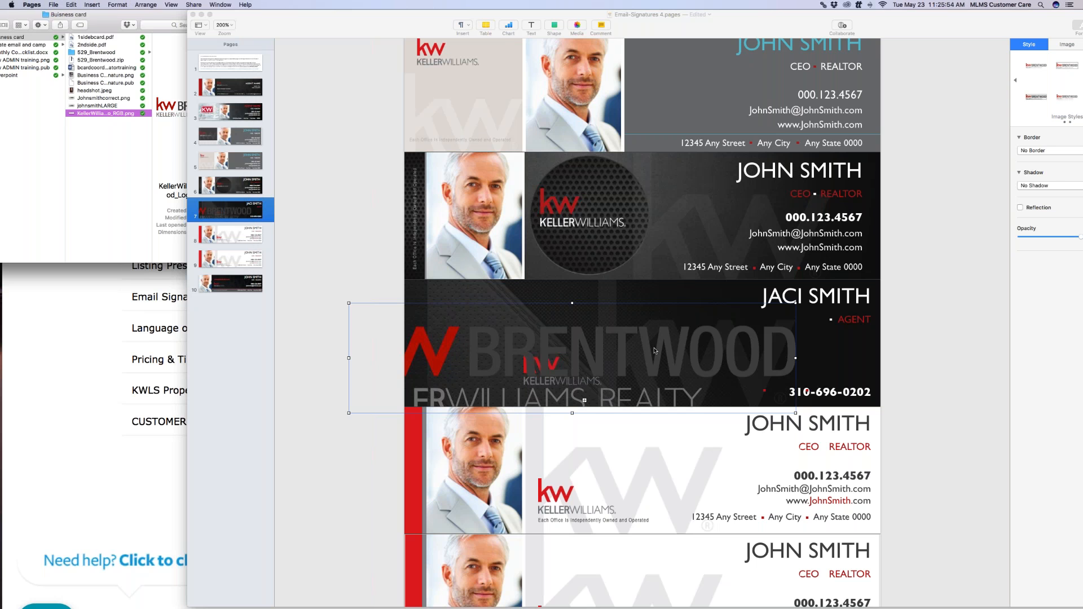
left_click_drag(654, 351, 652, 352)
left_click(544, 353)
left_click(543, 353)
left_click_drag(350, 303, 533, 317)
left_click_drag(757, 350, 632, 335)
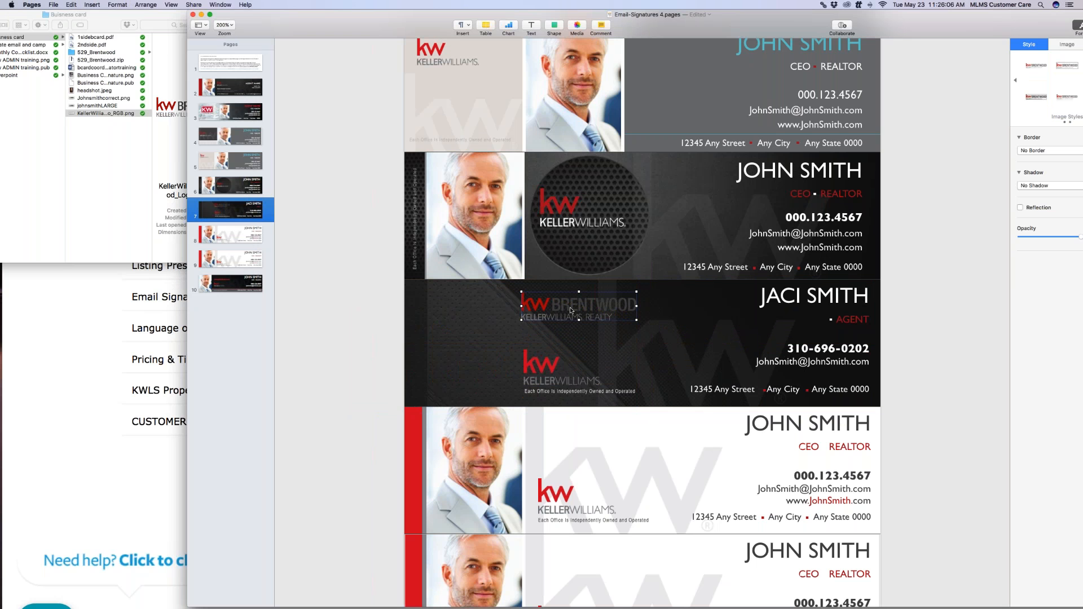
left_click_drag(570, 311, 571, 325)
left_click(544, 367)
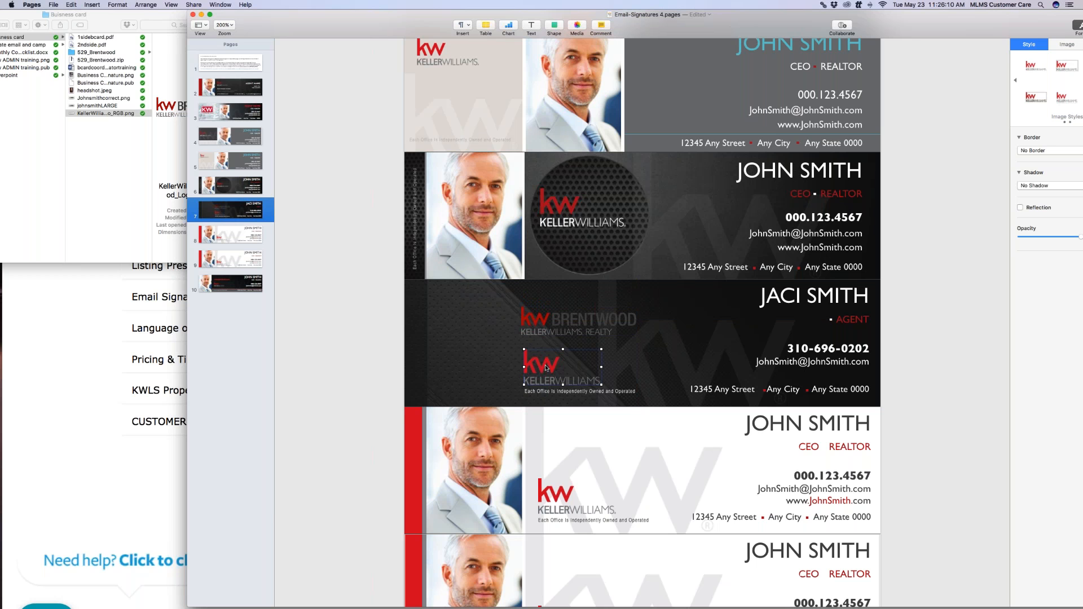
key("Delete")
Nudge the Brentwood logo into place just above the disclaimer line
left_click(570, 325)
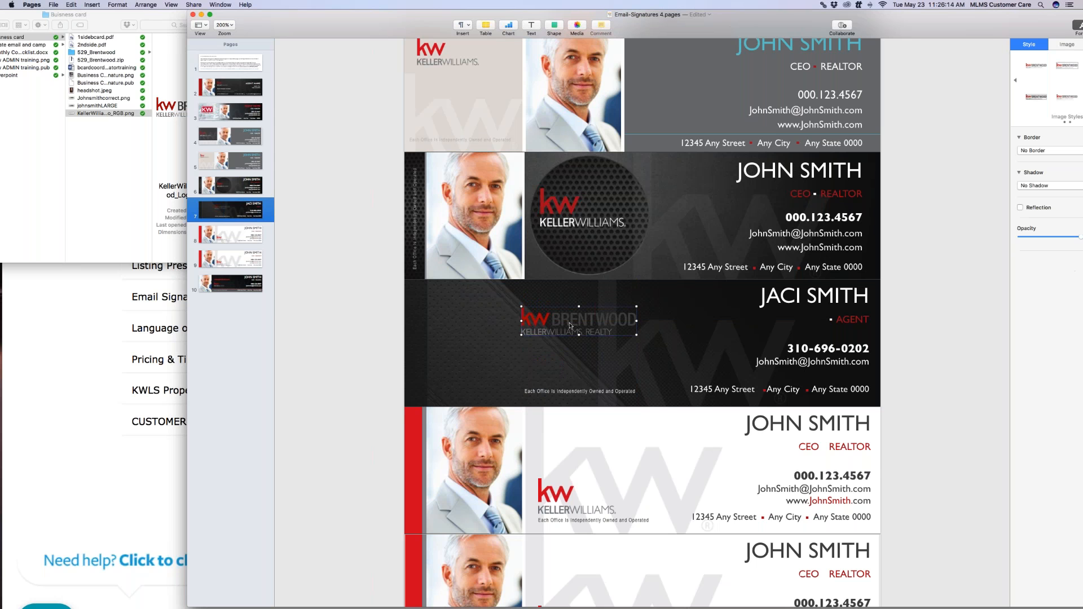
key("Down")
key("Down")
key("Down")
key("Down")
key("Down")
key("Down")
key("Down")
key("Down")
key("Down")
key("Down")
key("Down")
key("Down")
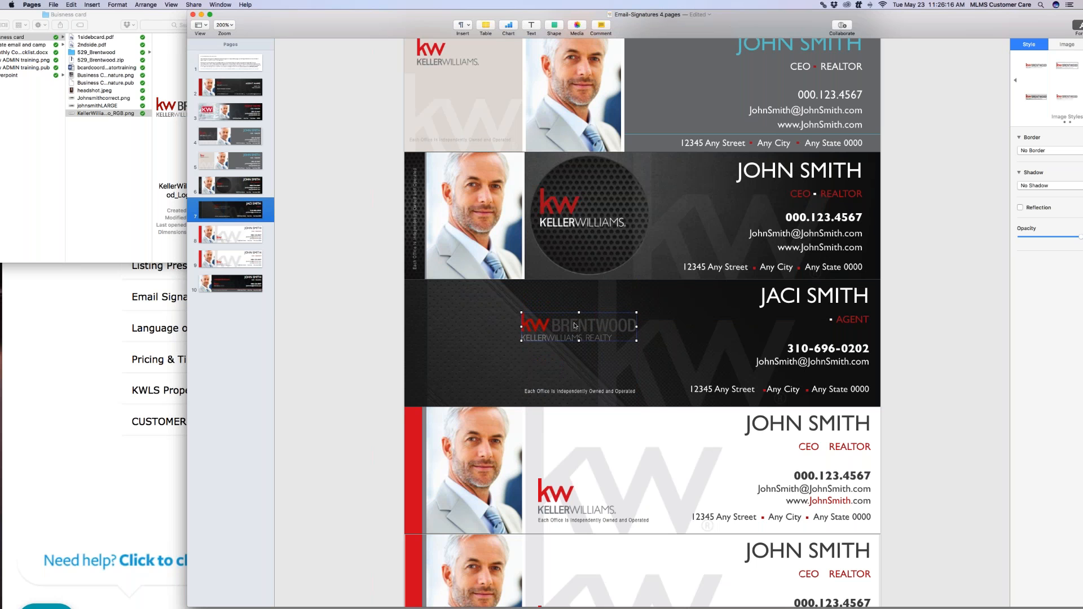
key("Right")
key("Down")
key("Right")
key("Left")
key("Down")
key("Down")
key("Down")
key("Down")
key("Down")
key("Down")
key("Down")
key("Down")
key("Down")
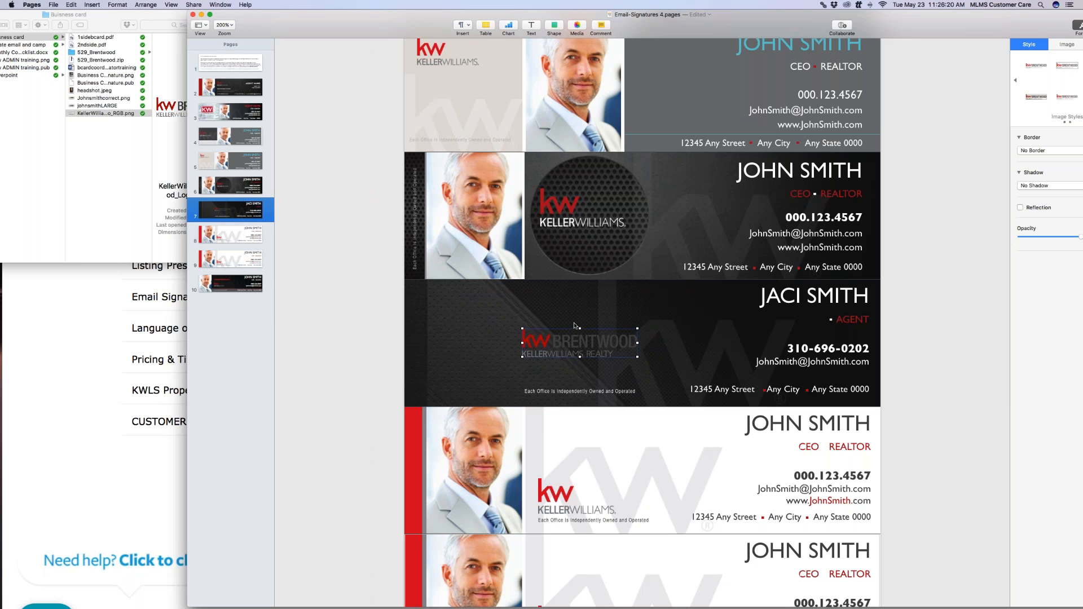
key("Down")
key("Down")
key("Down")
key("Down")
key("Down")
key("Down")
key("Down")
key("Down")
key("Down")
key("Down")
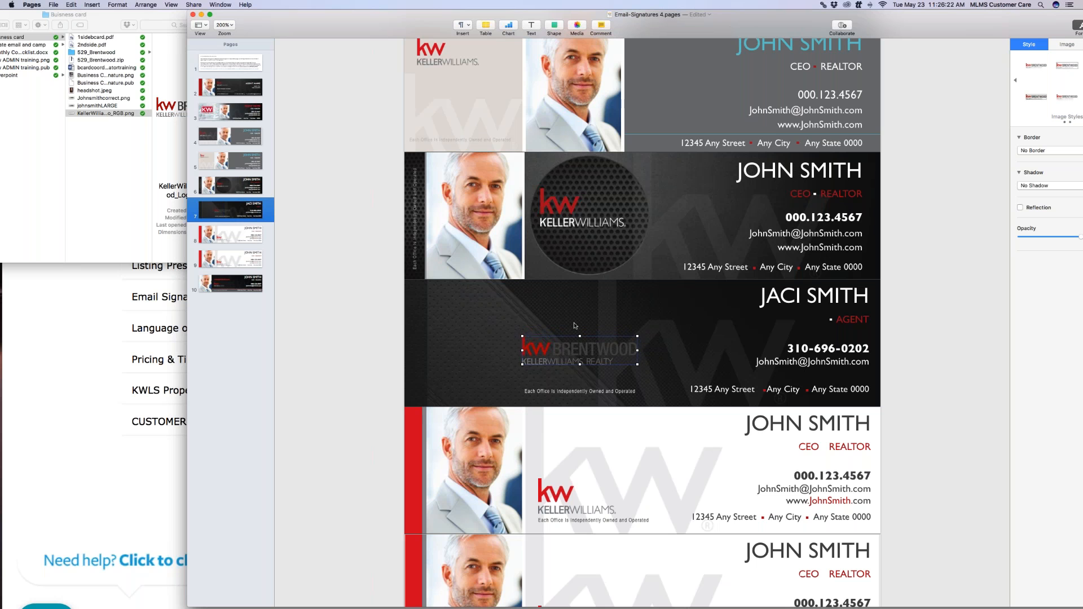
key("Down")
key("Down")
key("Down")
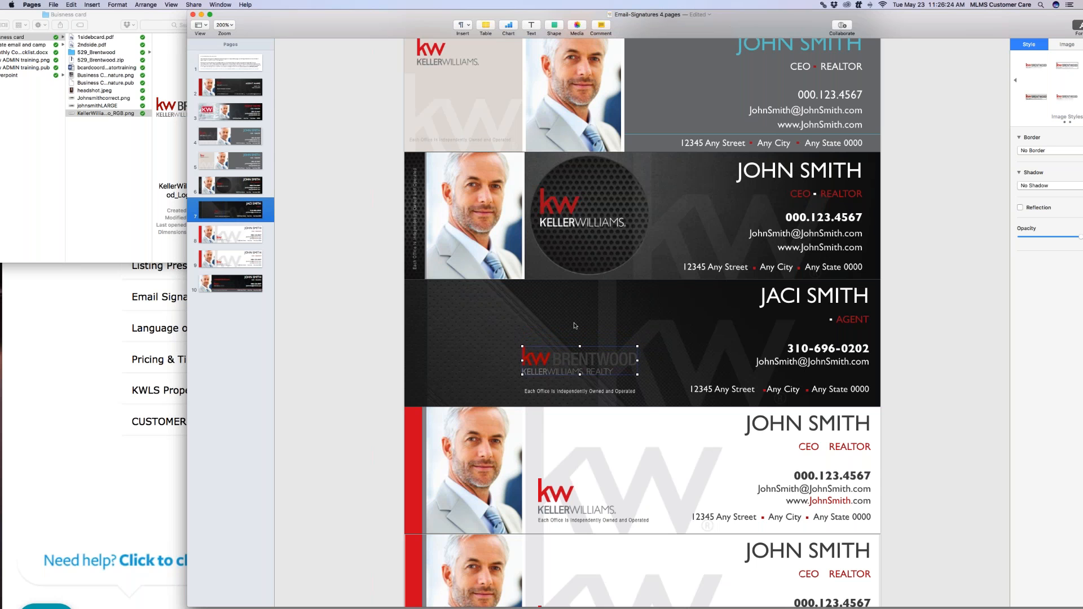
key("Right")
key("Down")
key("Down")
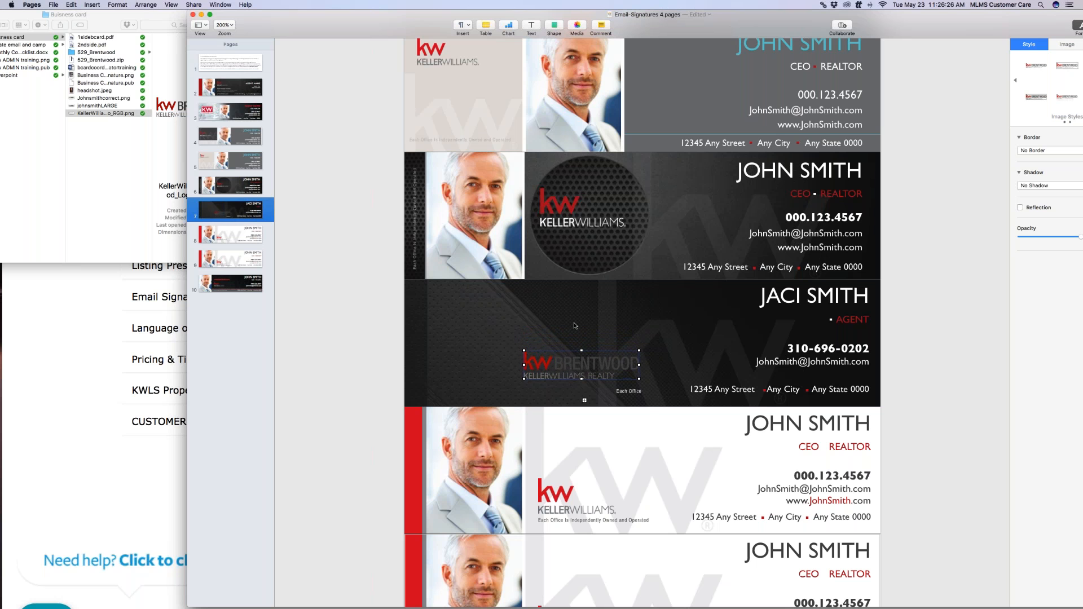
key("Left")
key("Up")
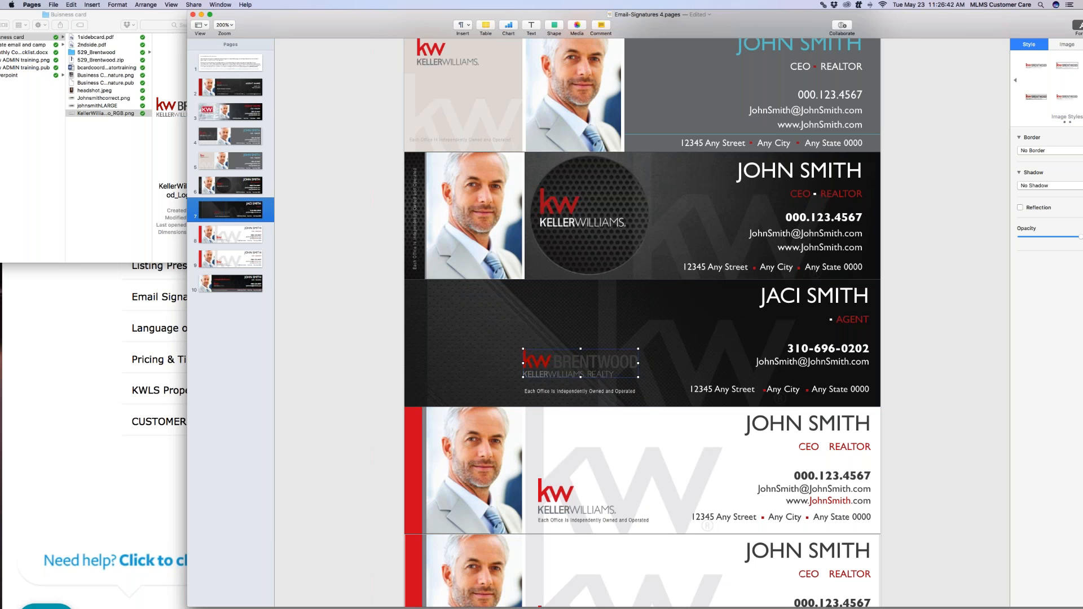
mouse_move(112, 116)
left_mouse_down()
mouse_move(480, 330)
mouse_move(386, 295)
mouse_move(113, 116)
left_mouse_up()
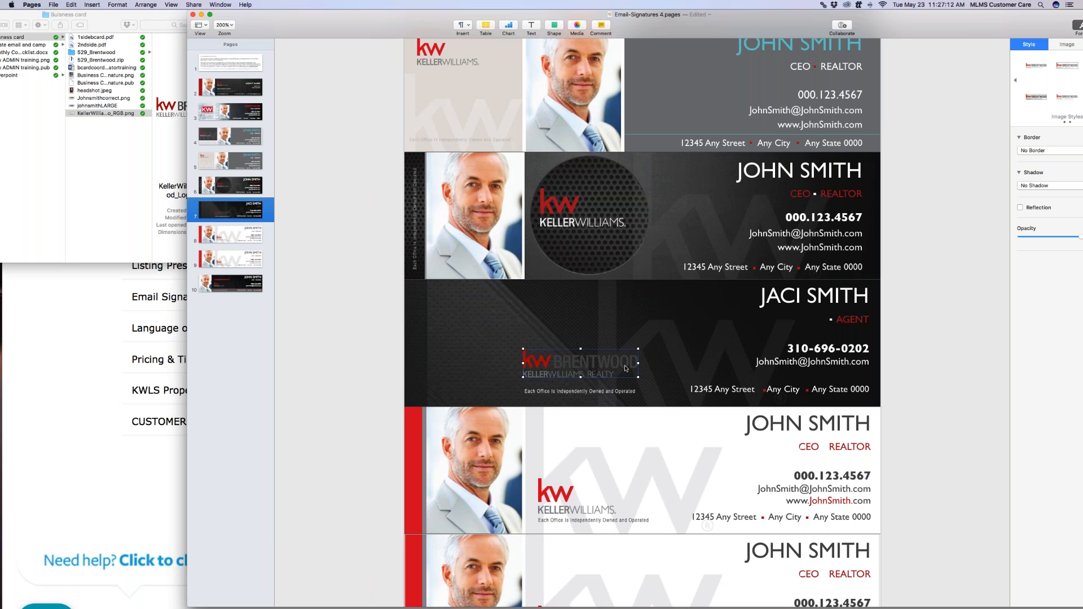
Select the signature's dark background texture and drag its left edge out to the page's left edge
left_click(647, 354)
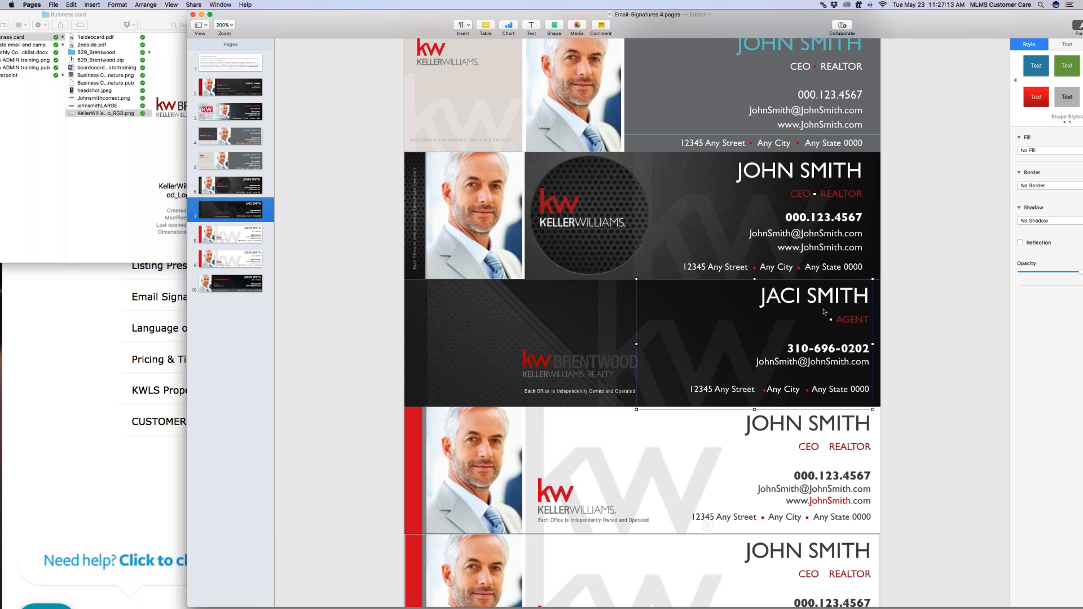
left_click(765, 391)
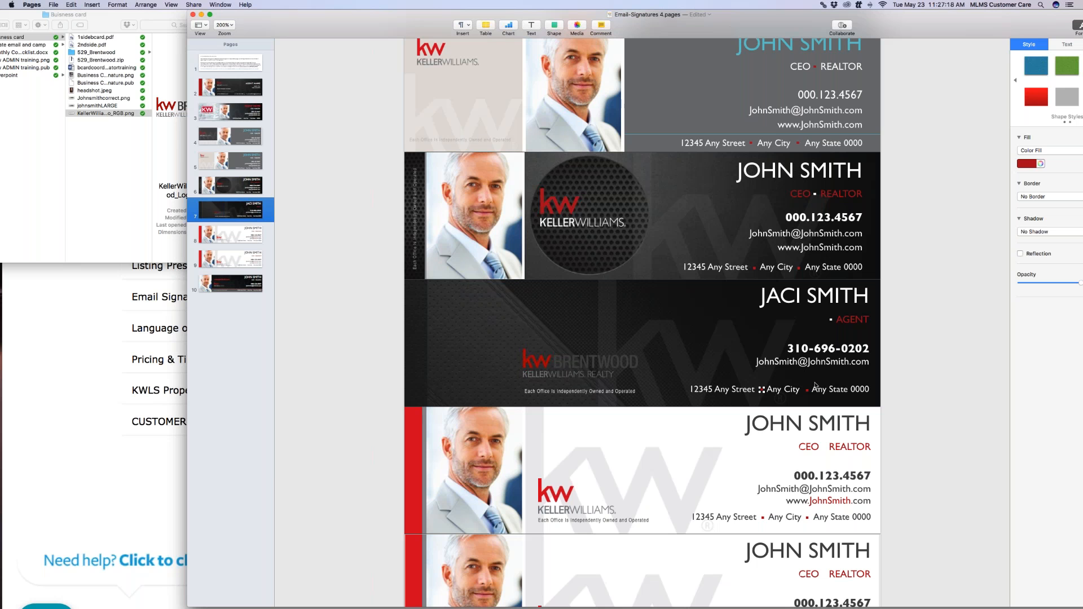
left_click(845, 392)
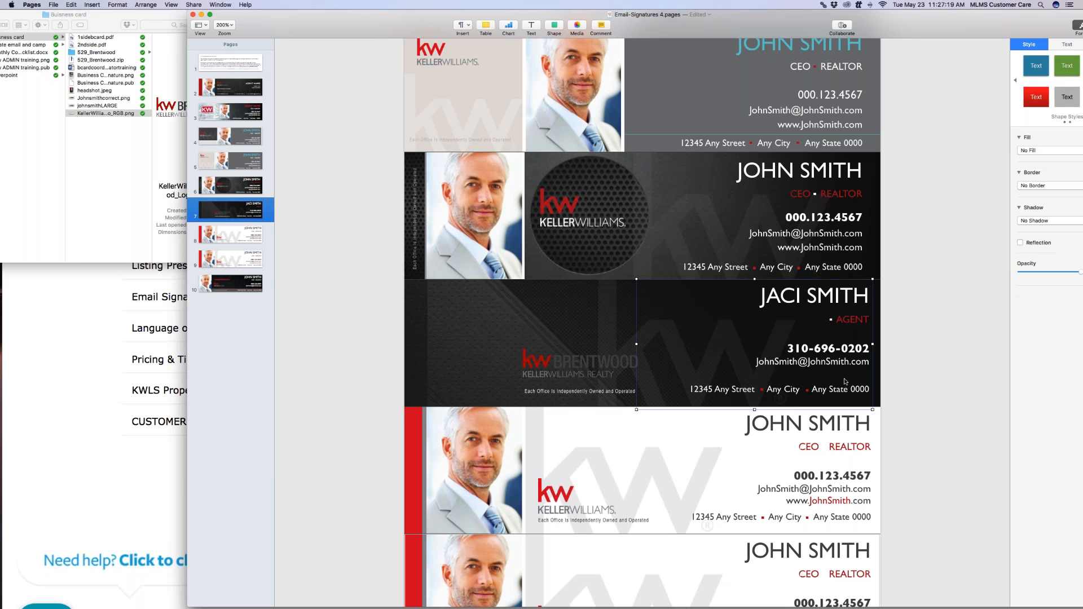
left_click(608, 316)
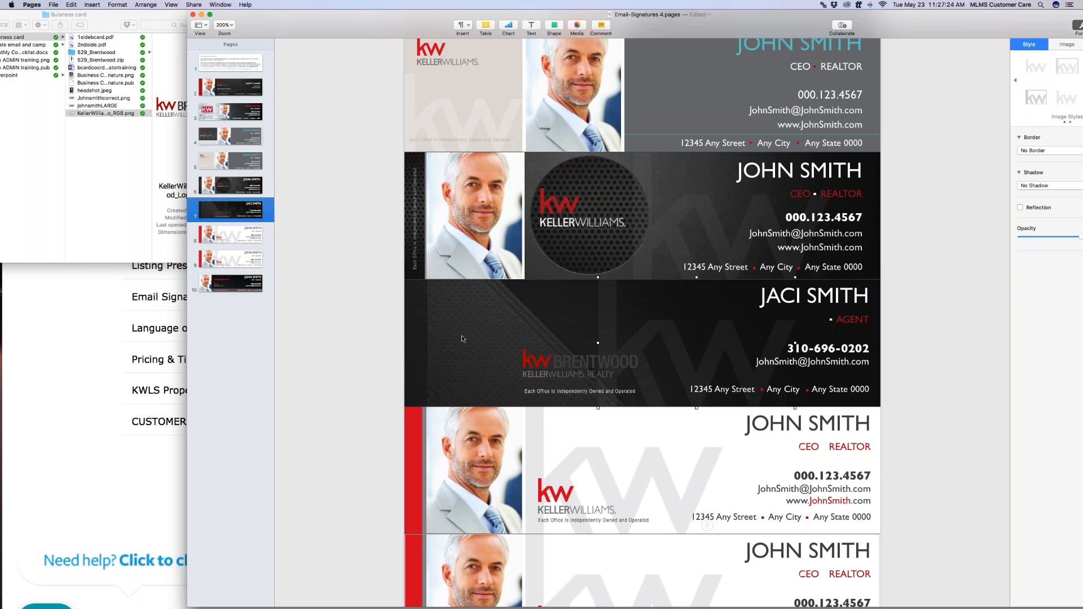
left_click(428, 331)
left_click_drag(427, 343, 404, 343)
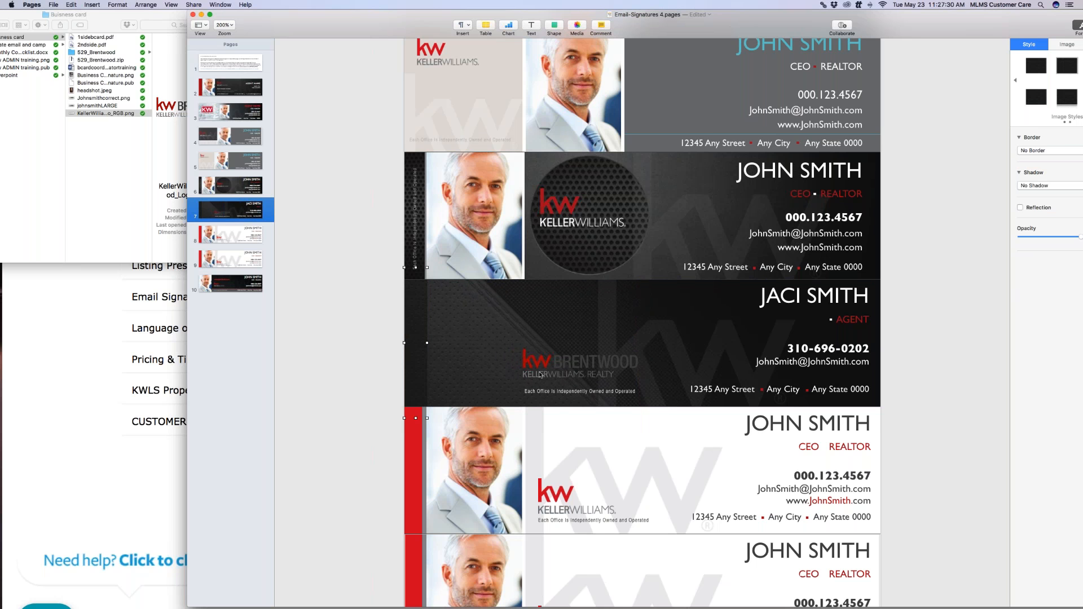
Delete the unwanted template pages from page 2 on, including Brentwood Estates, KW Commercial and the red-and-white duplicate
scroll(493, 346, "up", 1)
scroll(493, 347, "up", 10)
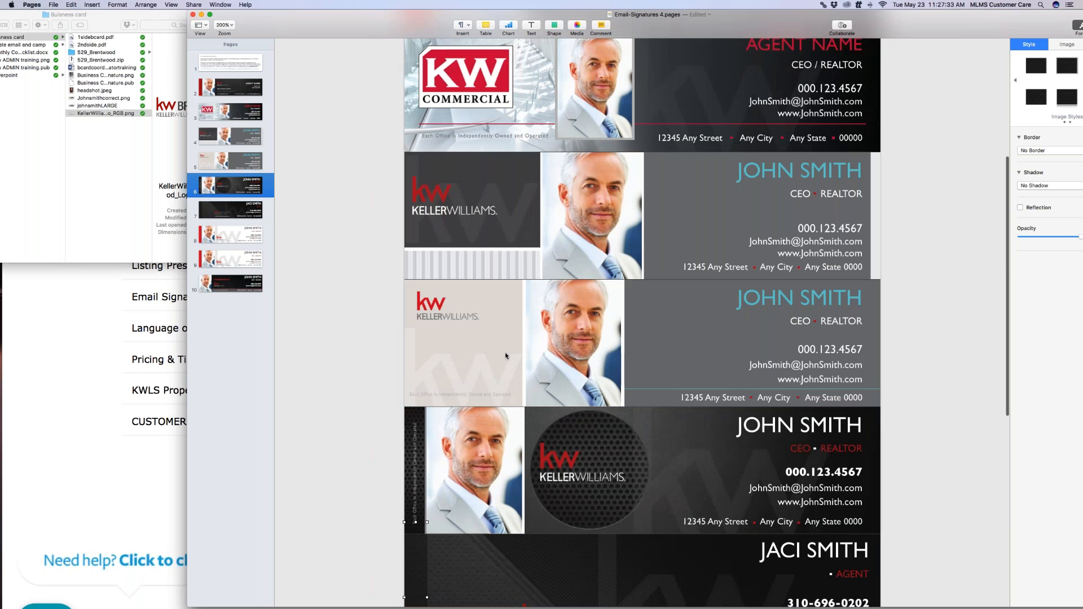
scroll(442, 333, "up", 2)
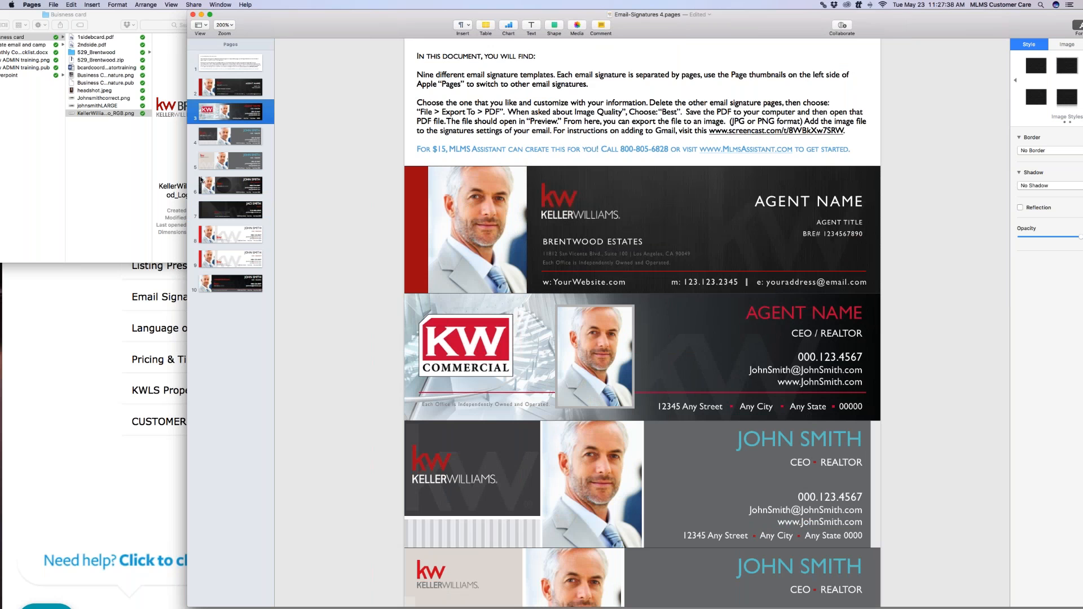
left_click(249, 88)
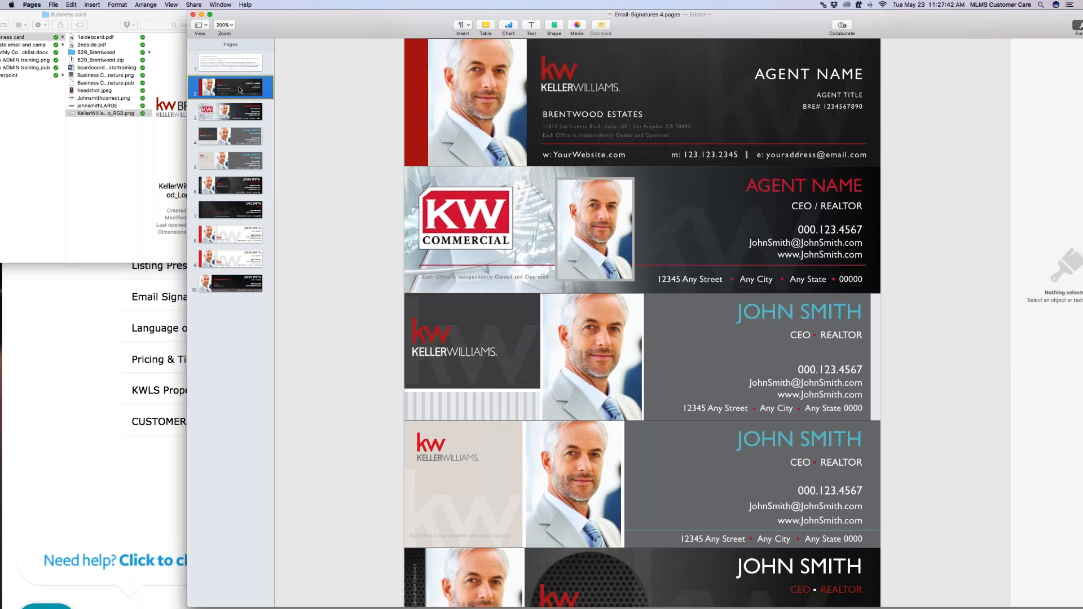
key("Delete")
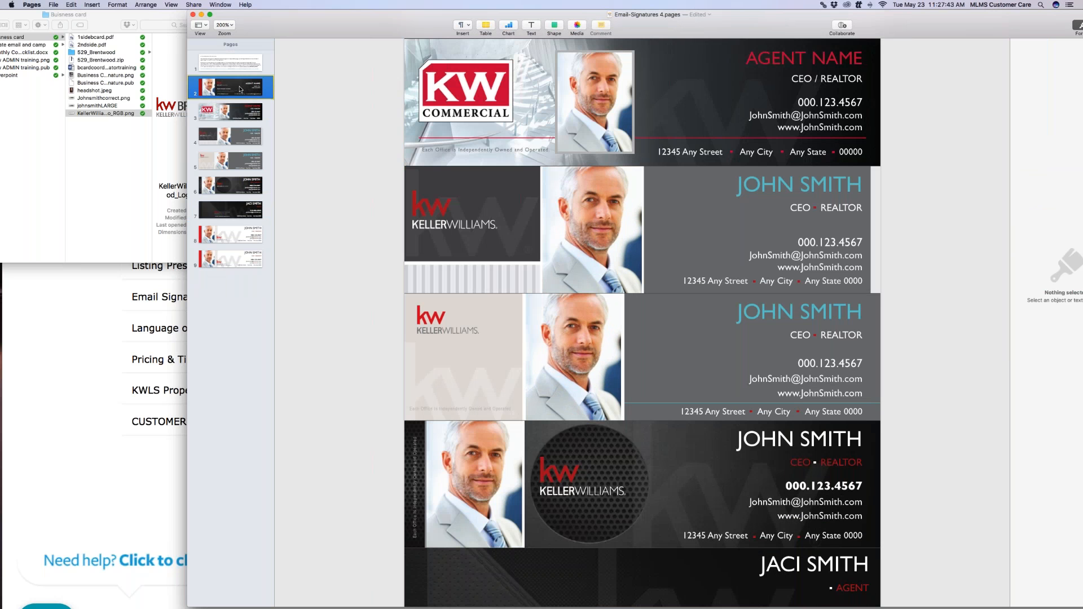
key("Delete")
key("Delete")
key("Delete")
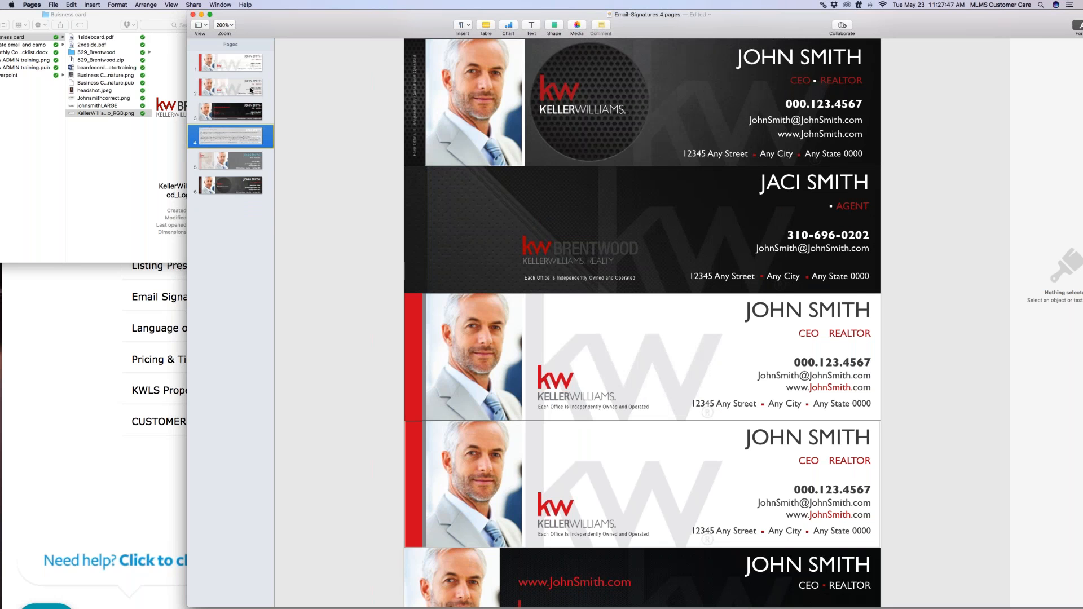
key("Delete")
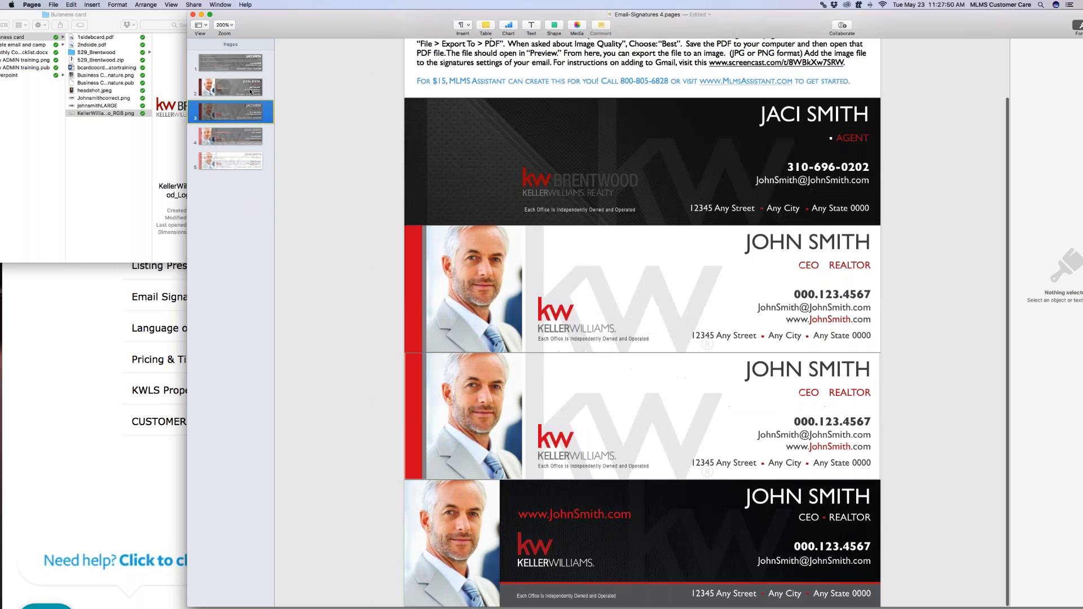
key("Delete")
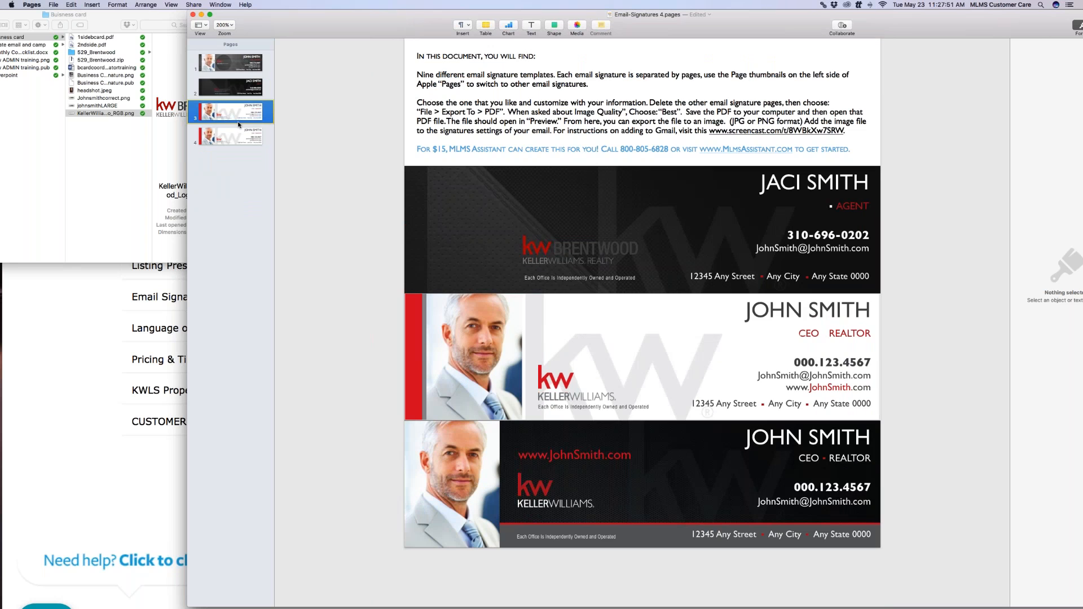
key("Delete")
Widen the document window and delete the remaining instructions page
key("Delete")
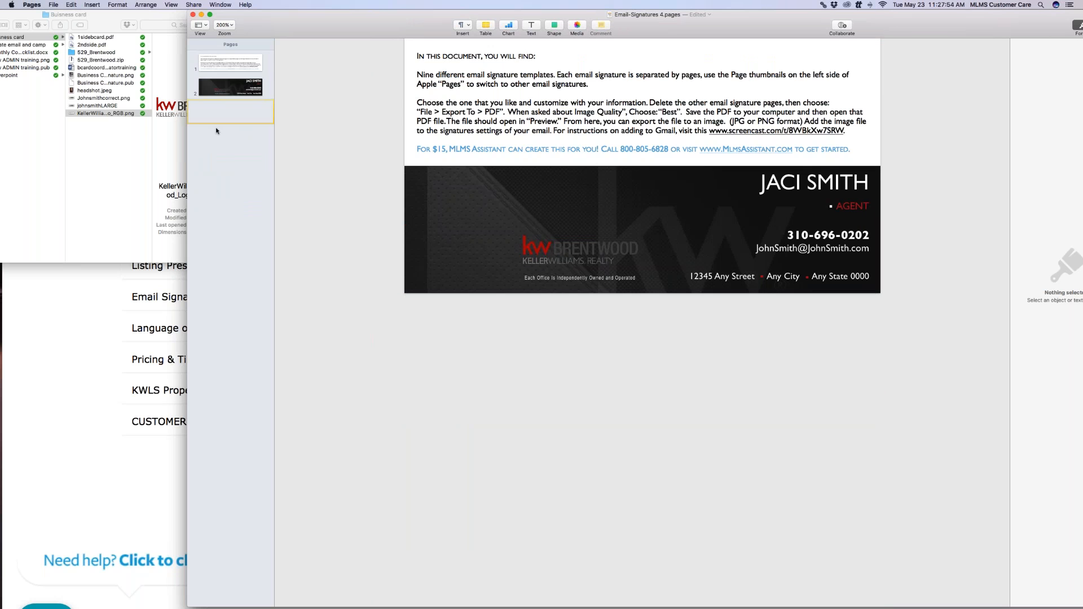
left_click_drag(187, 148, 134, 146)
left_click_drag(64, 146, 61, 146)
left_click(127, 67)
key("Delete")
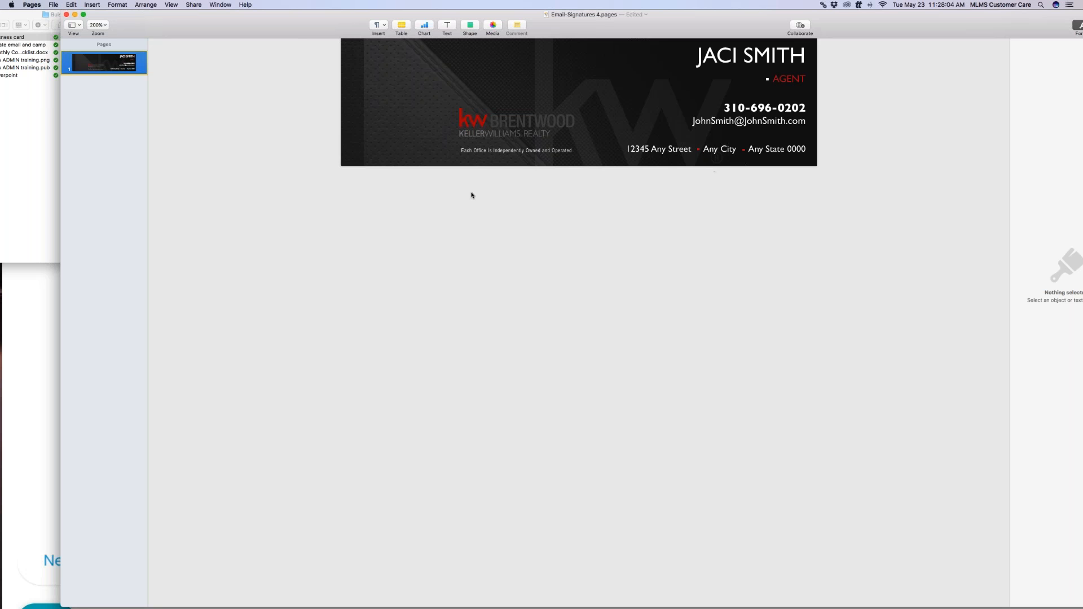
Start a PDF export of the signature with Image Quality set to Best
left_click(49, 3)
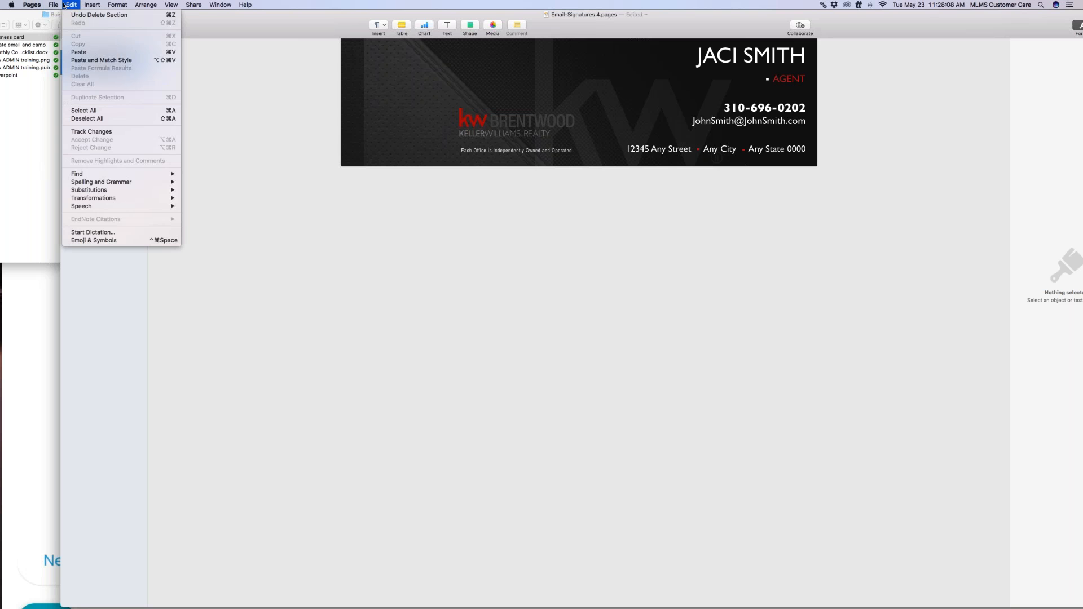
mouse_move(65, 94)
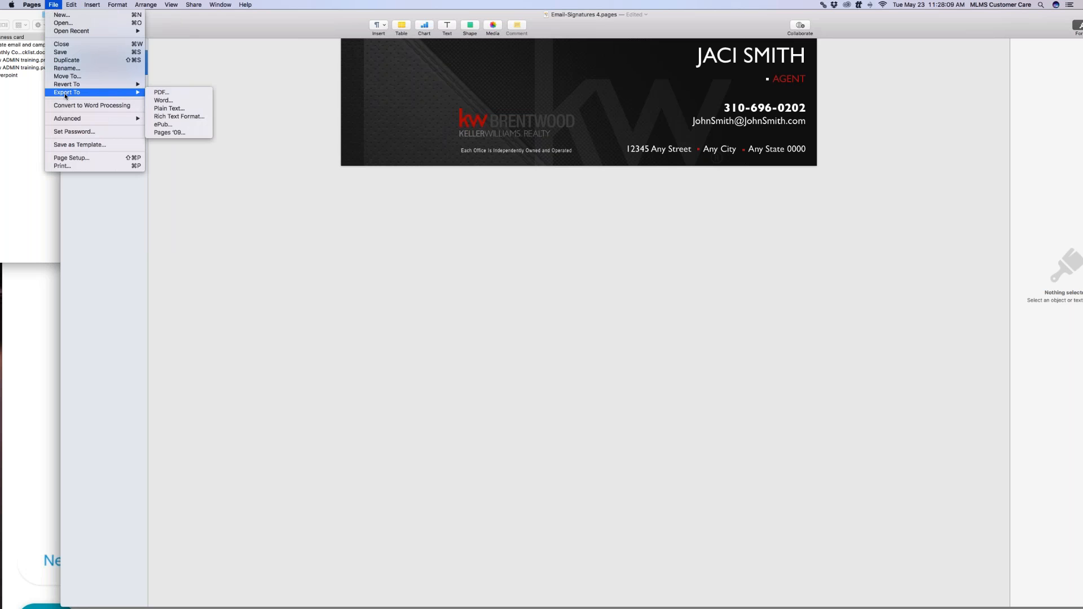
left_click(181, 96)
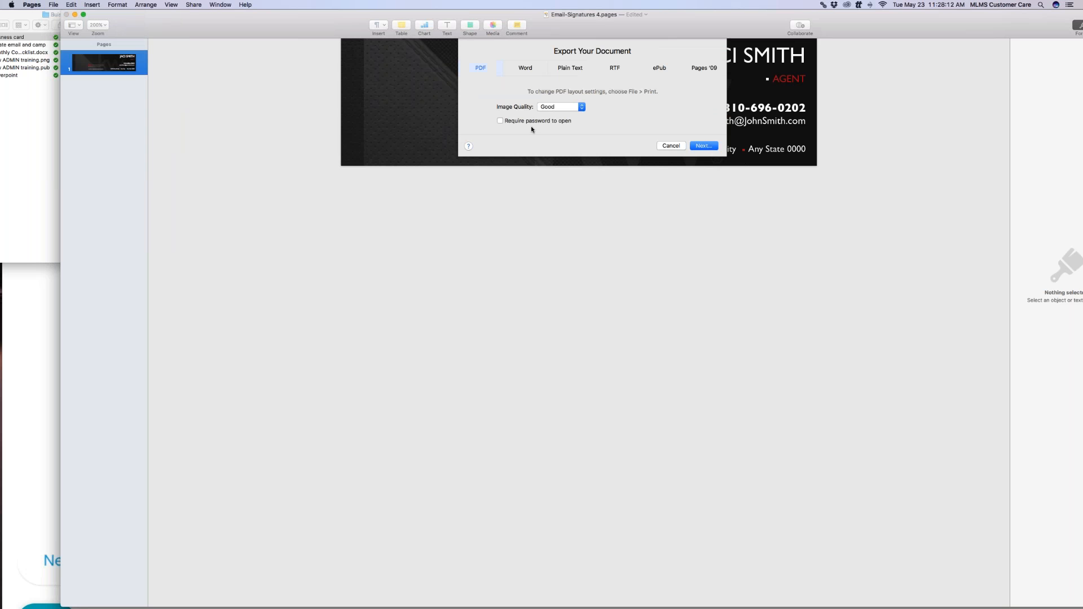
left_click(560, 107)
left_click(559, 122)
left_click(703, 145)
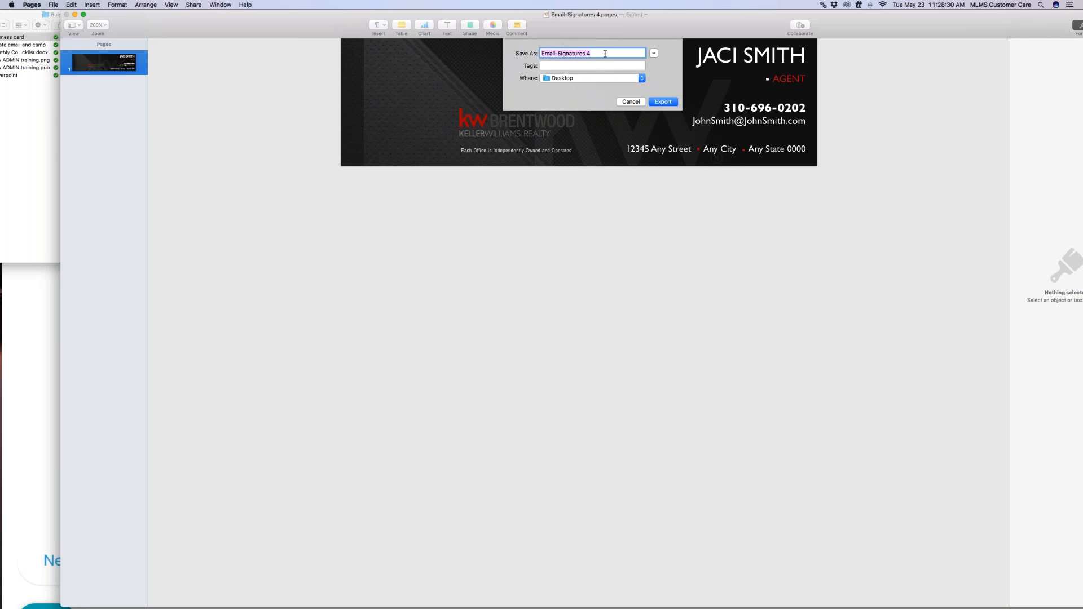
Name the PDF after the agent and export it to the Desktop
left_click(673, 103)
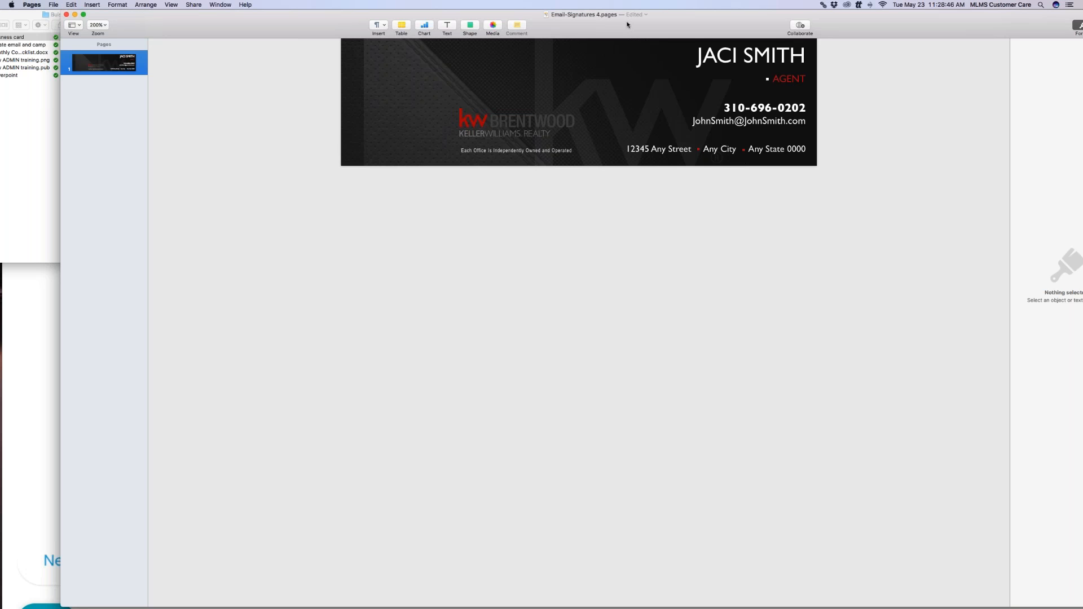
Move Pages aside and open the exported signature PDF from Finder's Desktop folder in Preview
left_click_drag(627, 24, 658, 208)
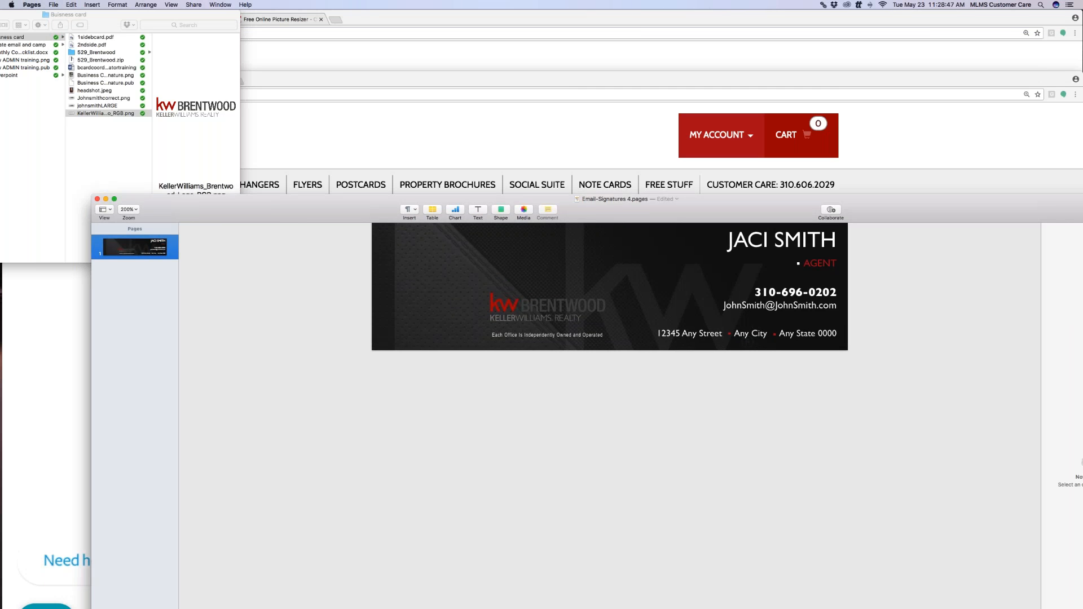
left_click_drag(561, 81, 566, 73)
left_click_drag(105, 25, 414, 43)
left_click(229, 121)
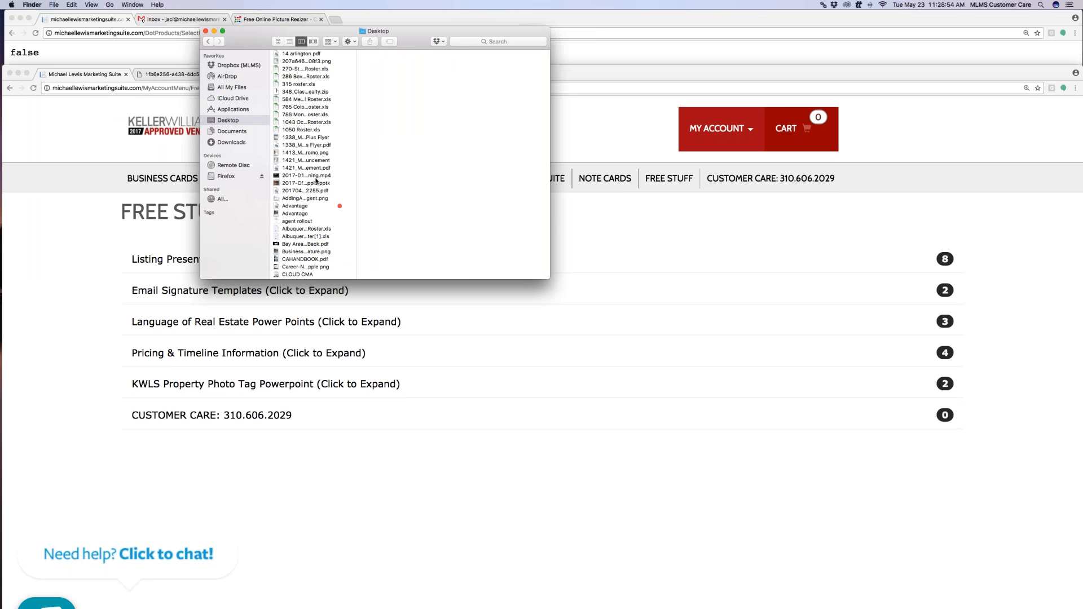
scroll(306, 224, "down", 8)
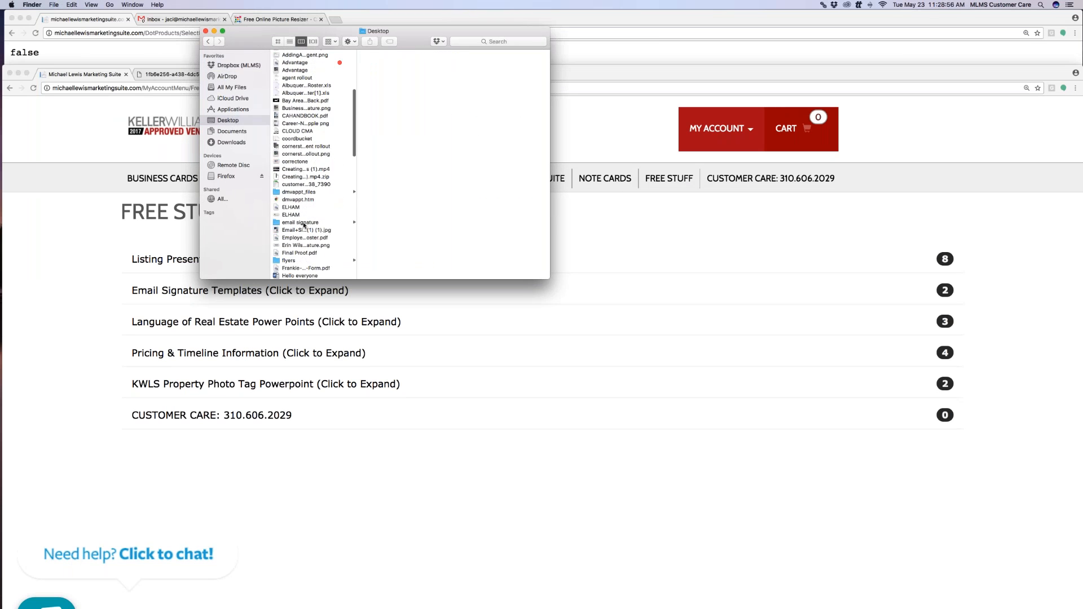
scroll(304, 224, "down", 5)
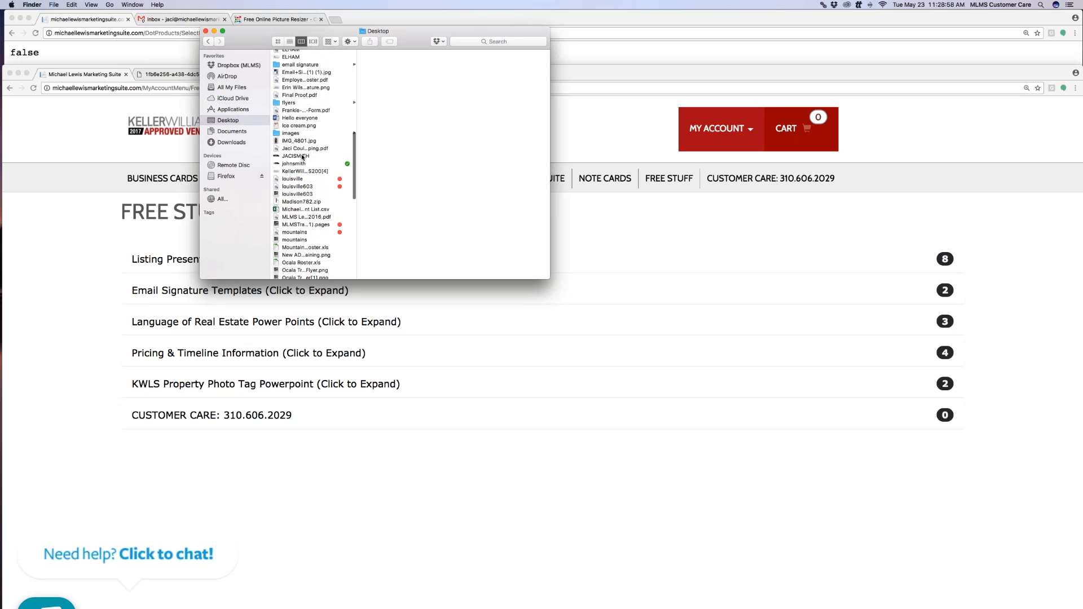
double_click(303, 156)
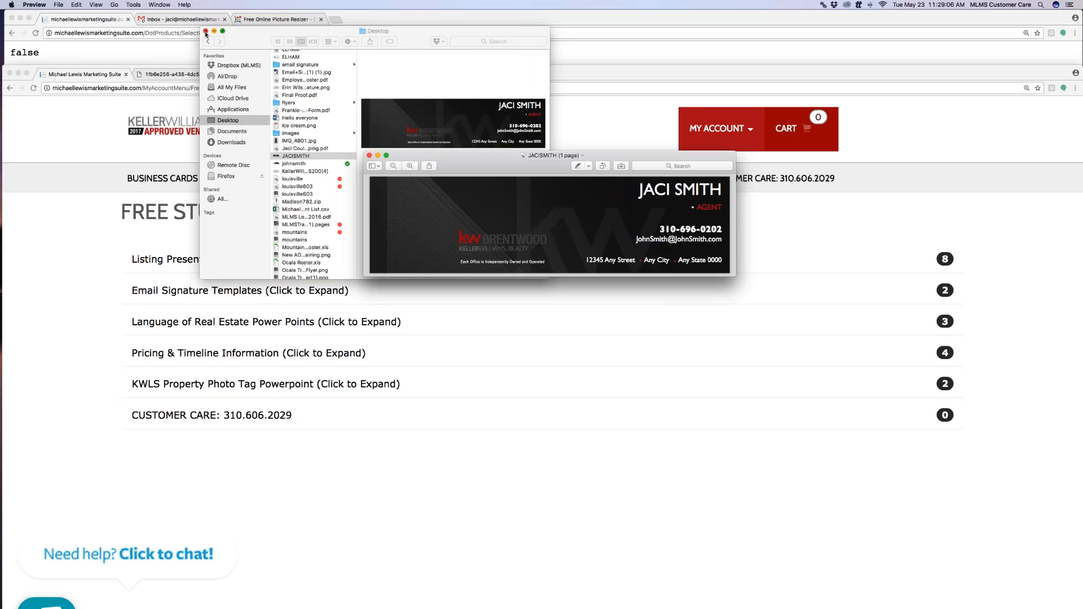
Export the signature PDF from Preview as a PNG file on the Desktop
left_click_drag(261, 32, 114, 189)
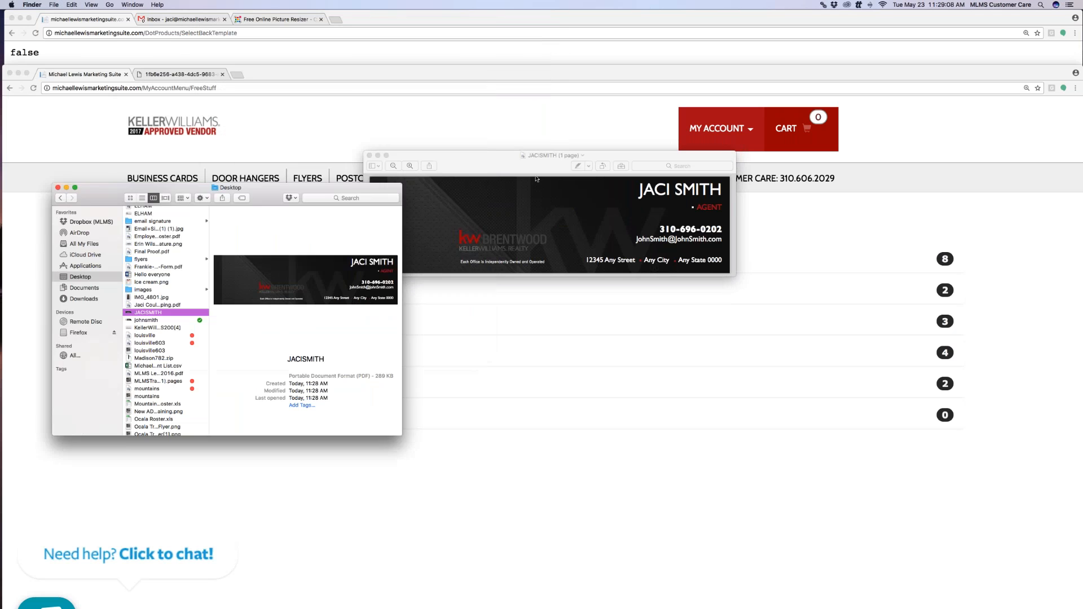
left_click(519, 163)
left_click_drag(519, 163, 393, 156)
left_click(57, 4)
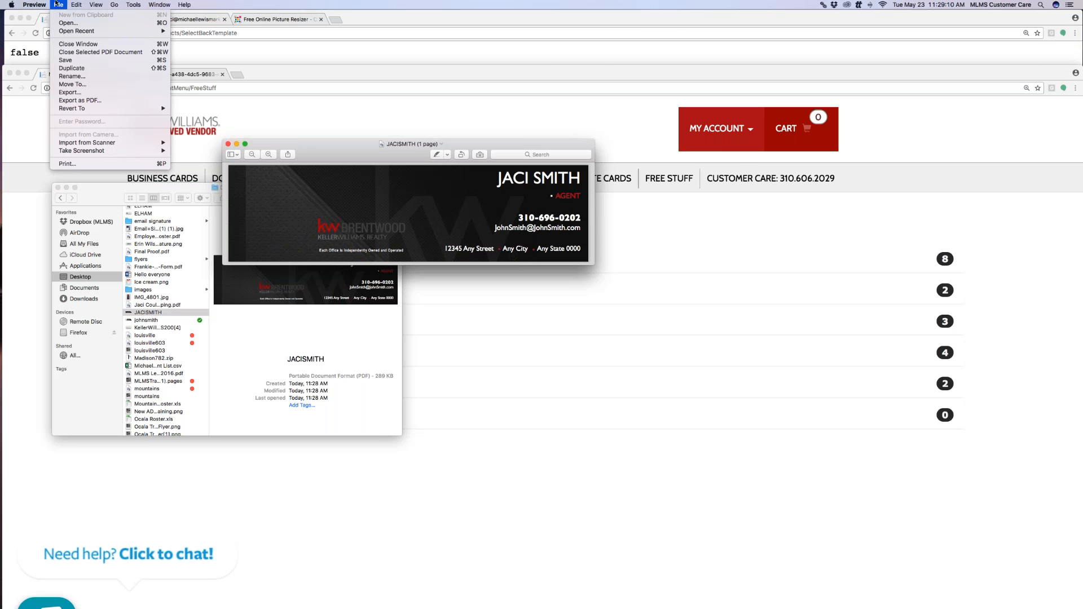
left_click(75, 96)
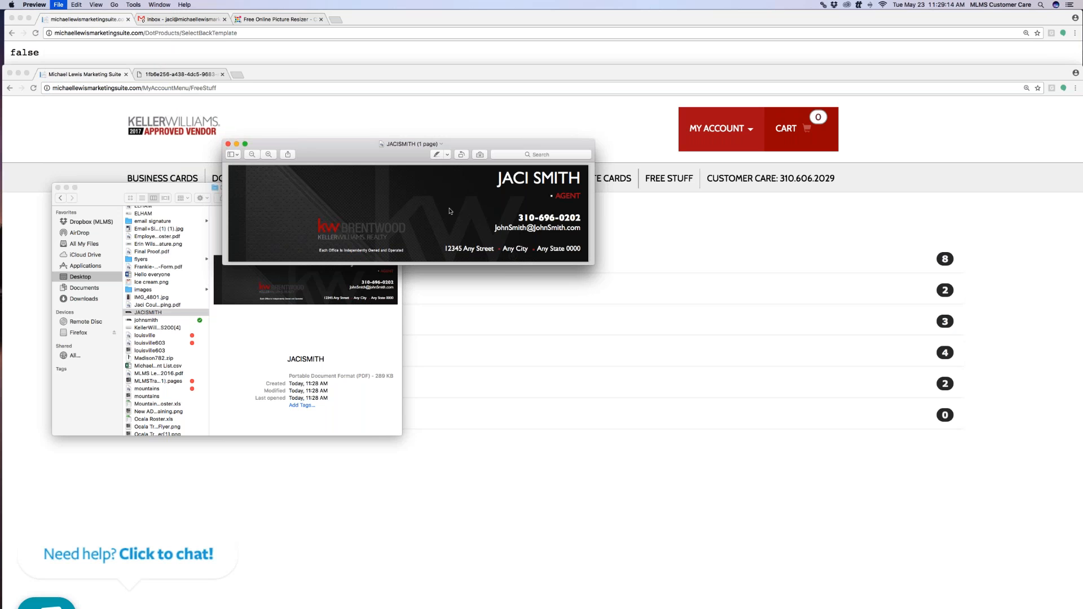
left_click(422, 230)
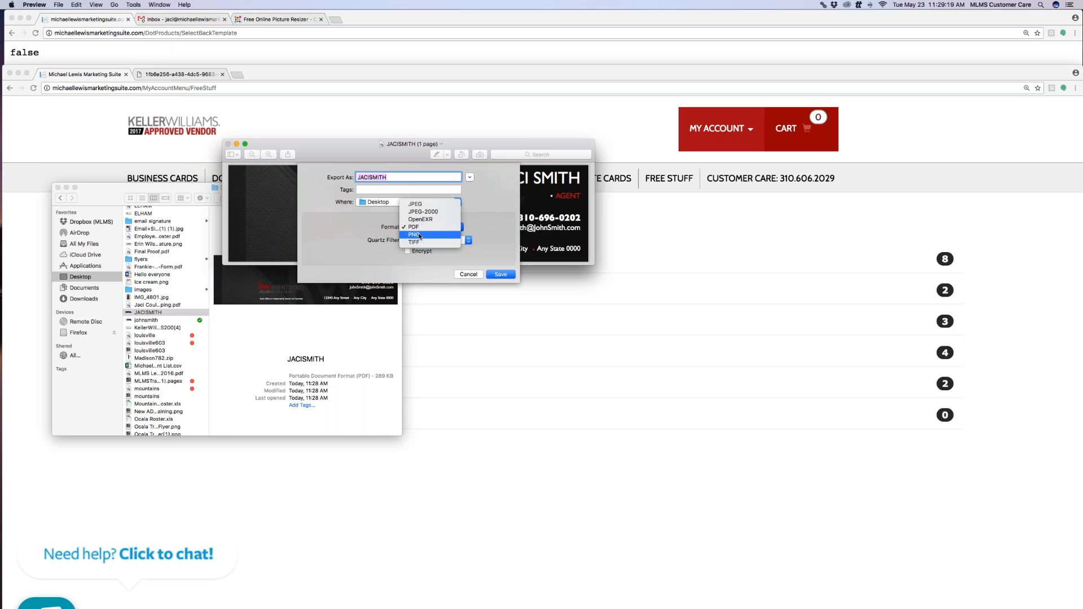
left_click(421, 235)
left_click(501, 261)
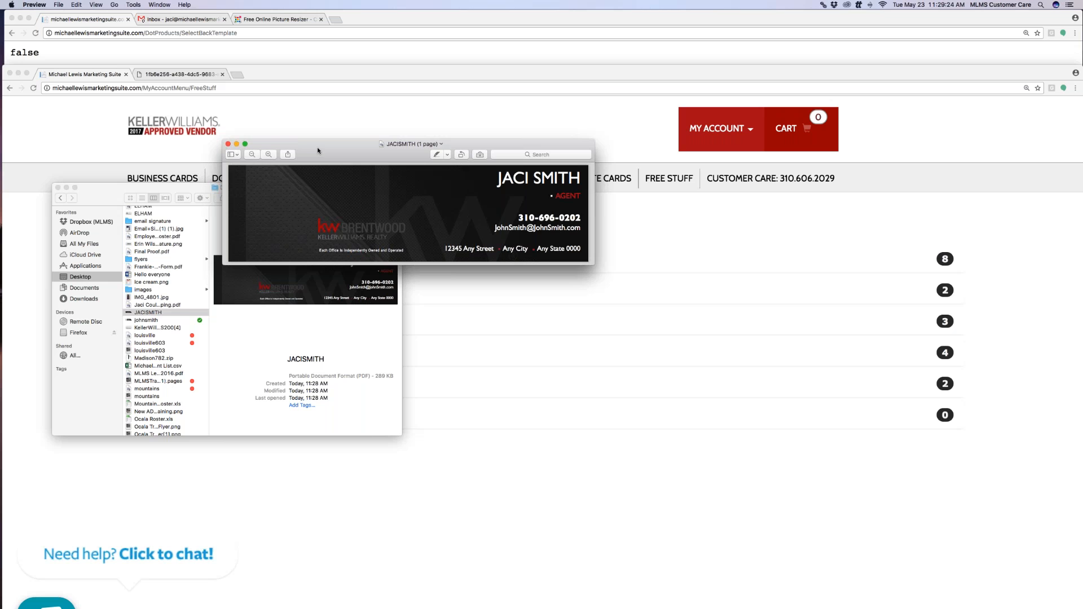
Check the new PNG in the Desktop file list, then return to the browser
left_click_drag(320, 148, 204, 370)
left_click(272, 197)
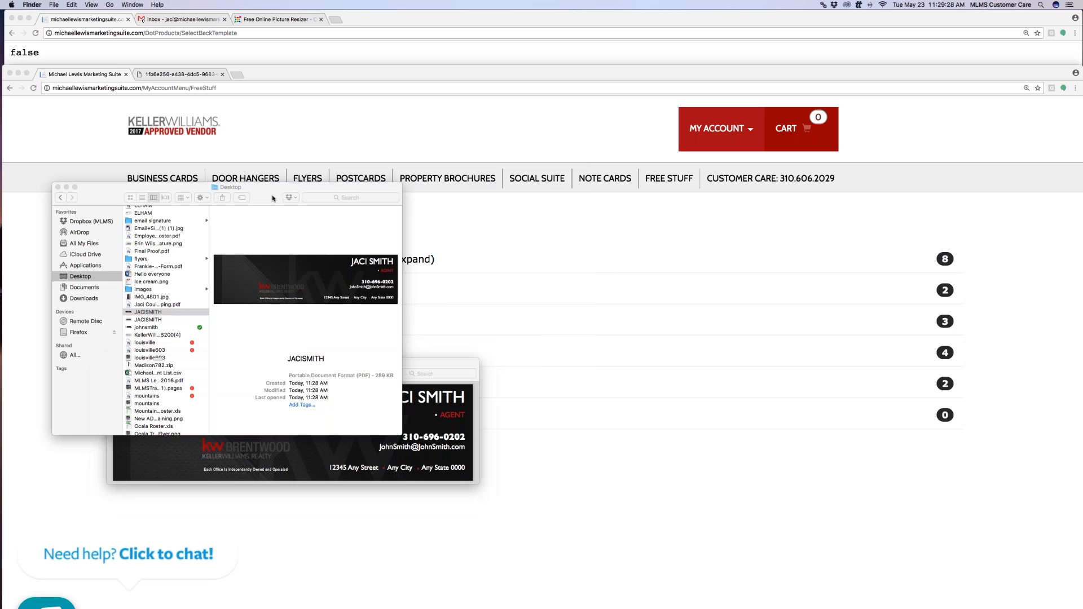
left_click_drag(272, 198, 340, 176)
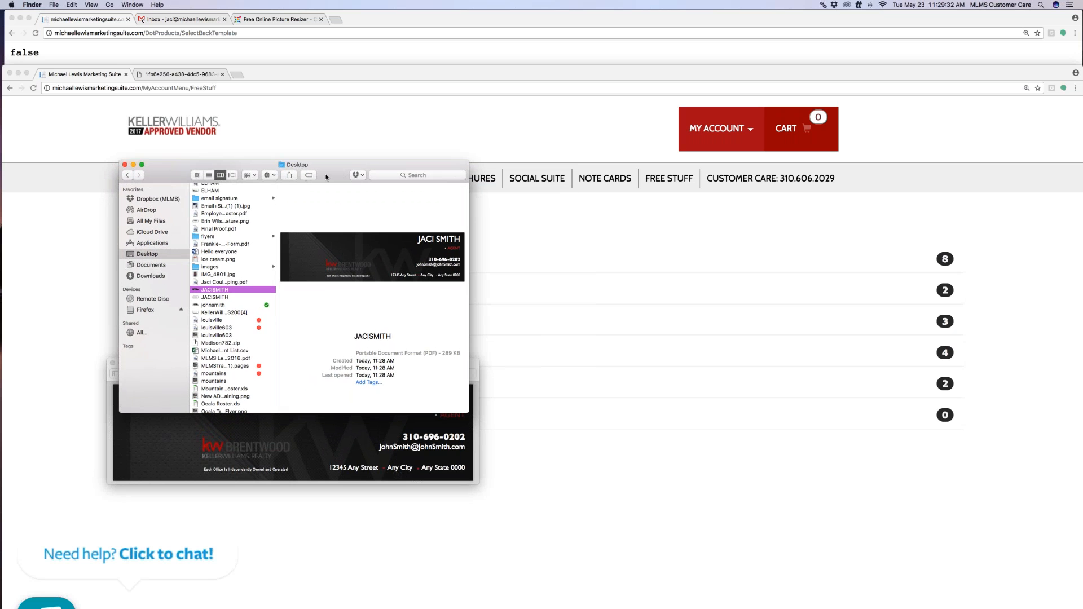
left_click(263, 75)
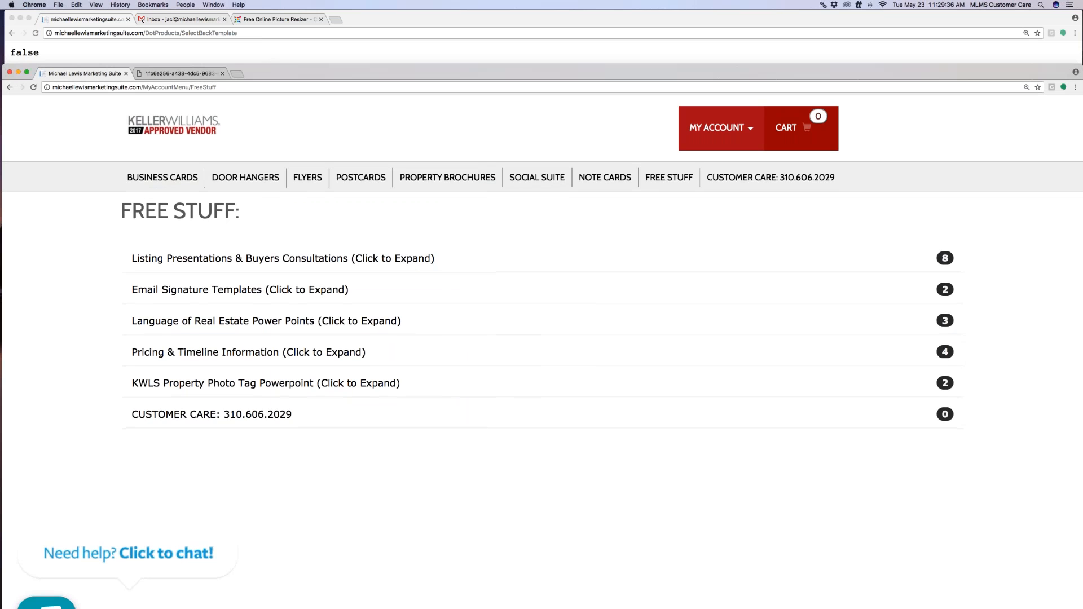
Switch to the Gmail inbox and open its general settings at the Signature section
left_click_drag(272, 75, 274, 51)
left_click(194, 20)
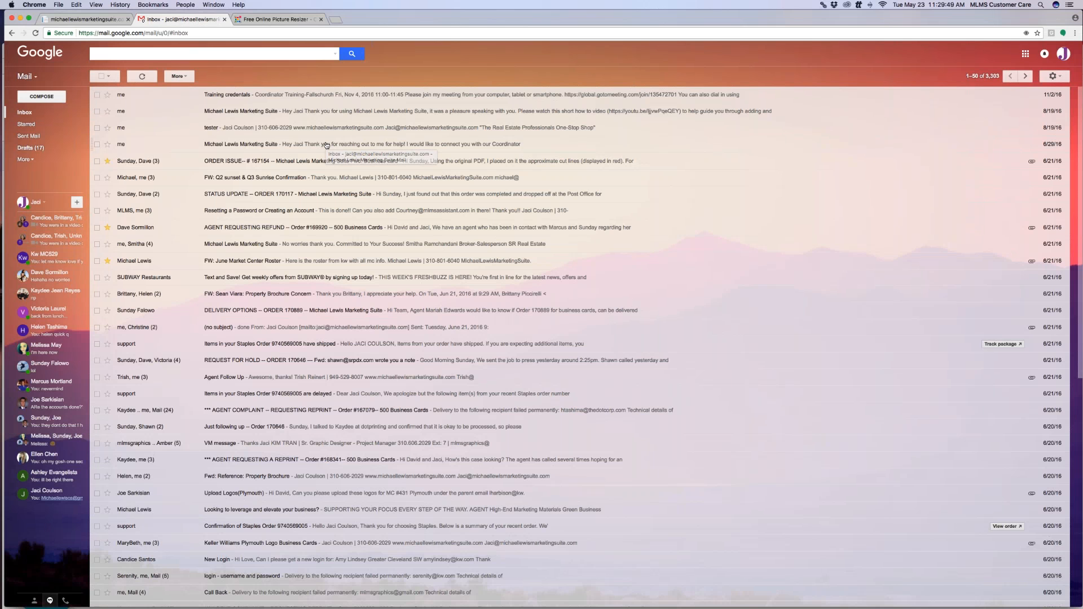
left_click(1053, 76)
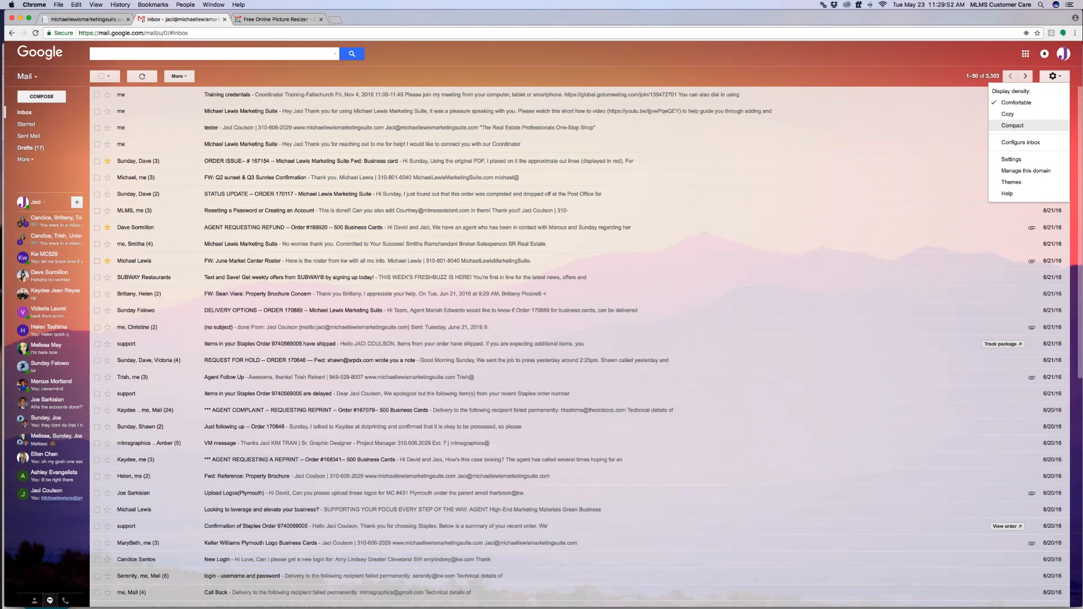
left_click(1024, 160)
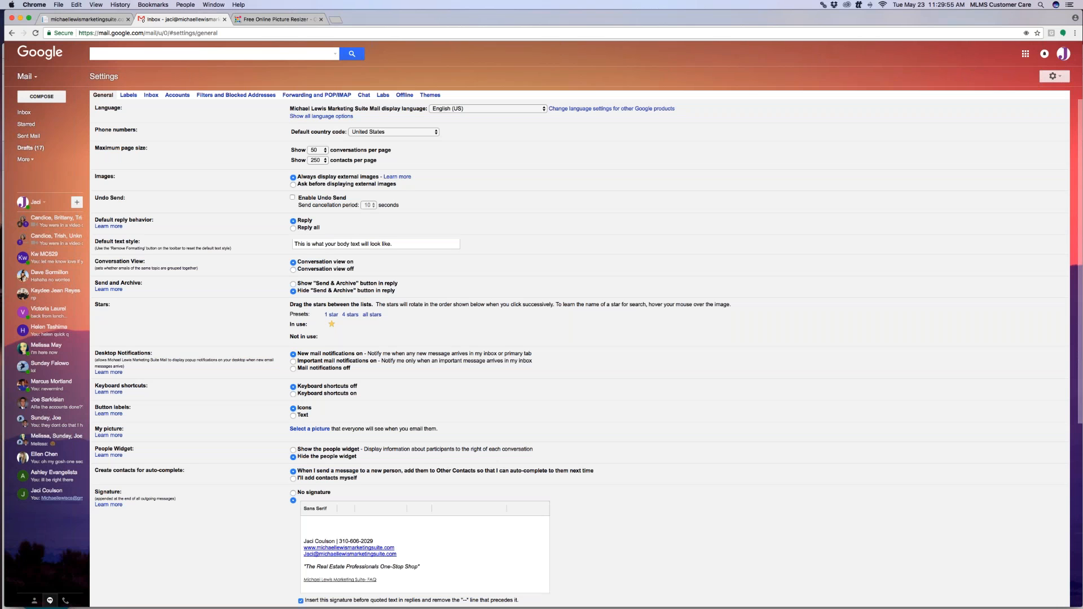
scroll(435, 269, "down", 5)
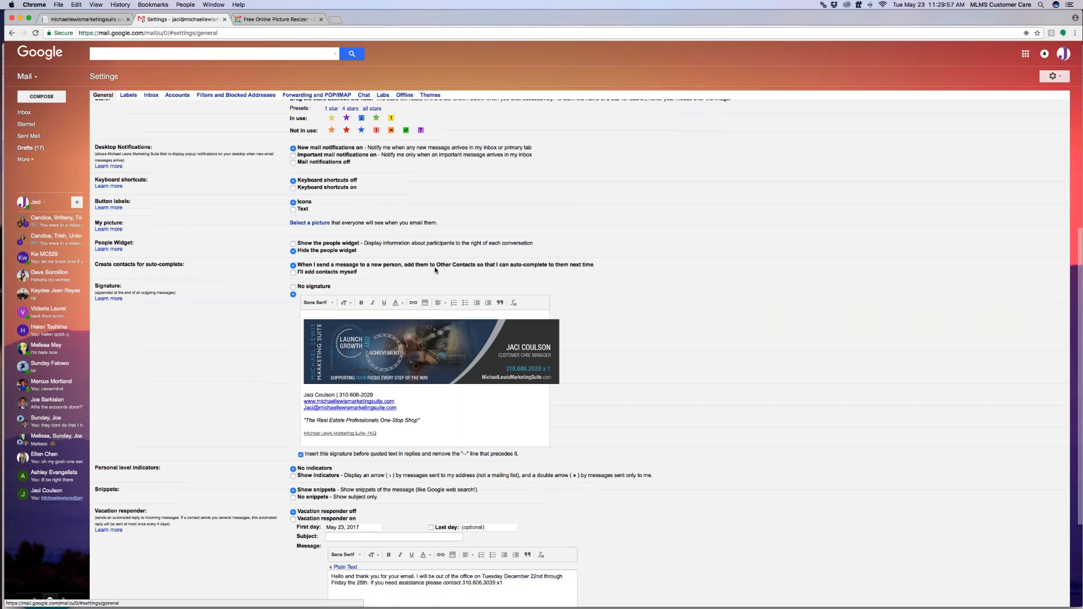
left_click_drag(110, 288, 107, 287)
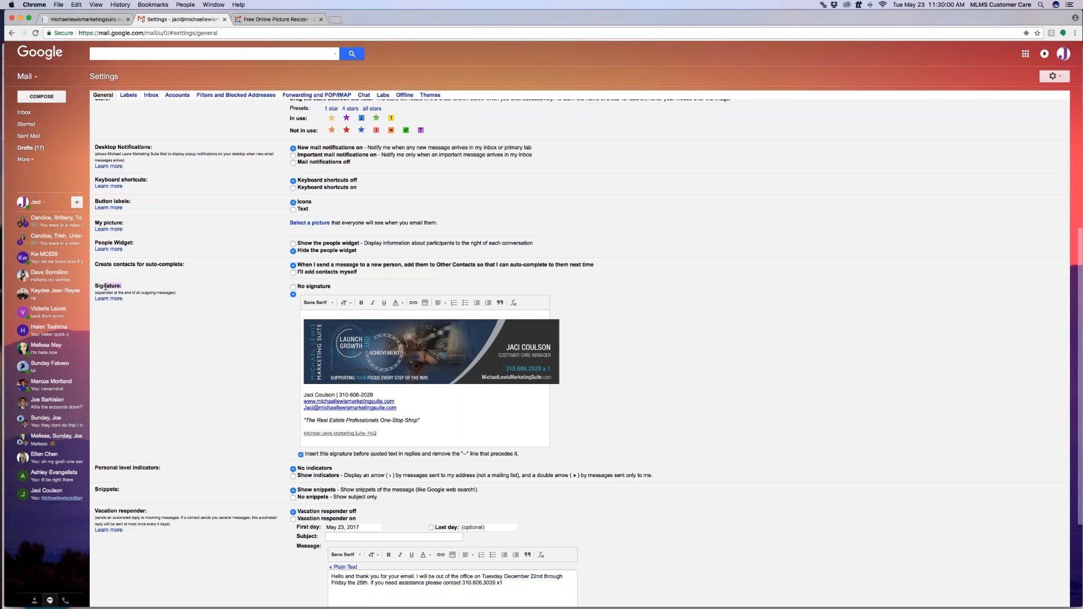
Remove the old banner image from the signature and delete all its text
left_click(451, 360)
left_click(476, 393)
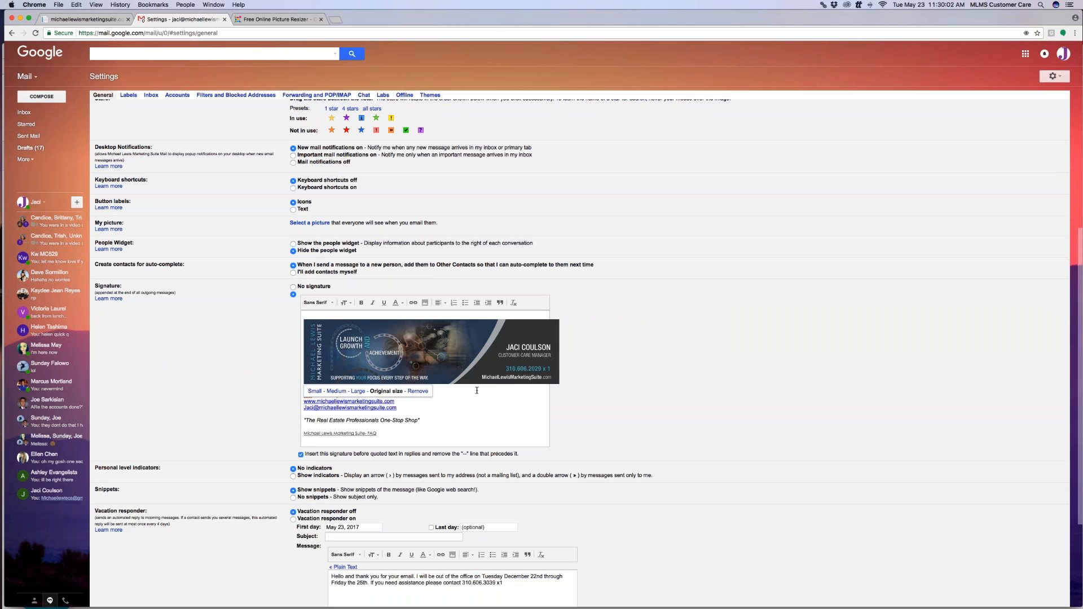
left_click(418, 391)
key("ctrl+a")
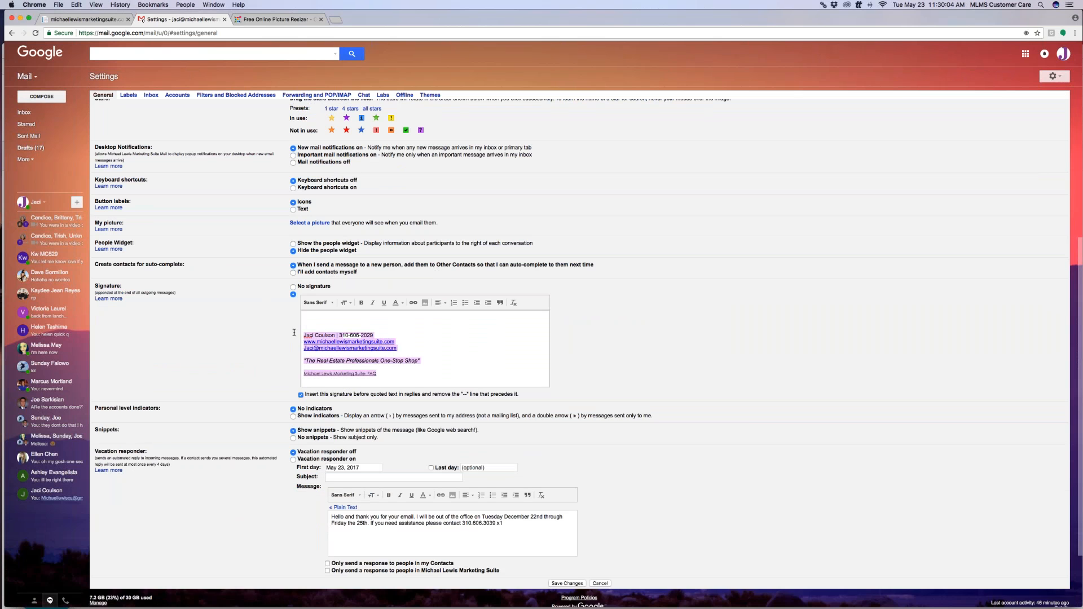
key("BackSpace")
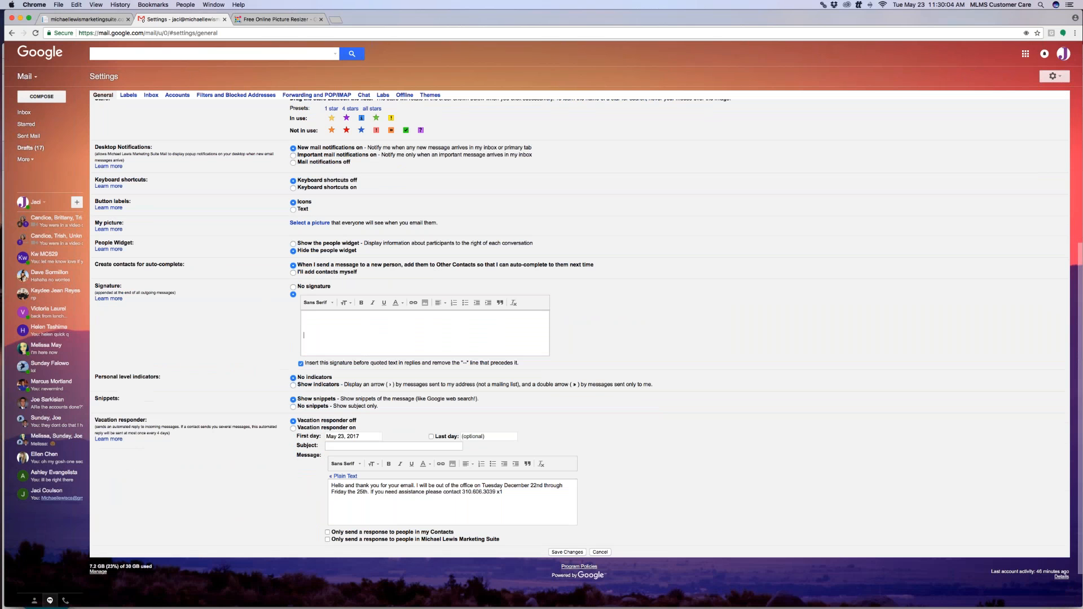
left_click(1075, 36)
left_click(1054, 101)
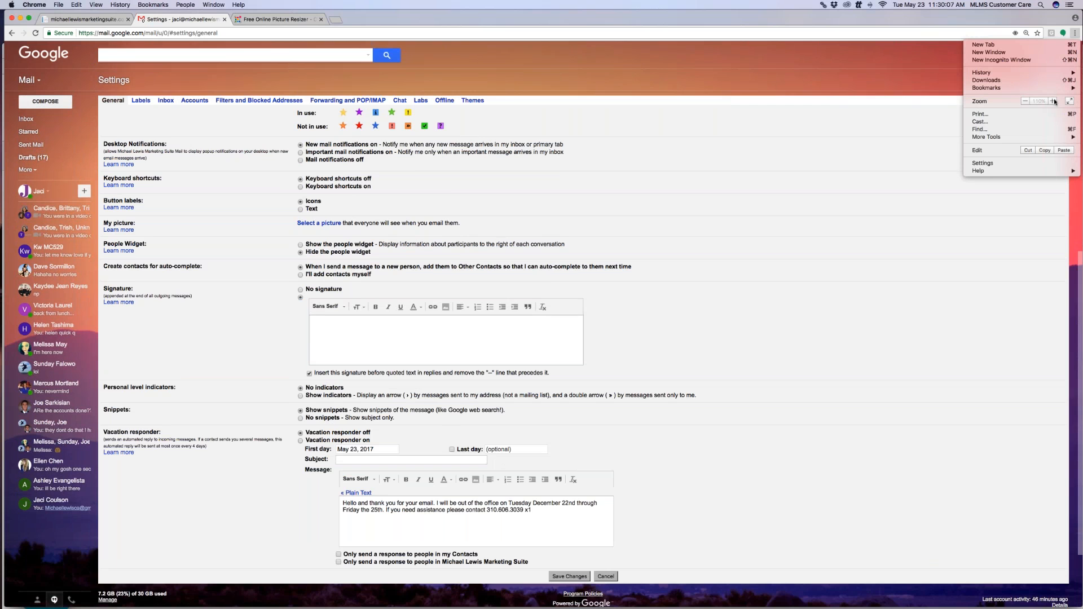
left_click(1054, 101)
left_click(804, 273)
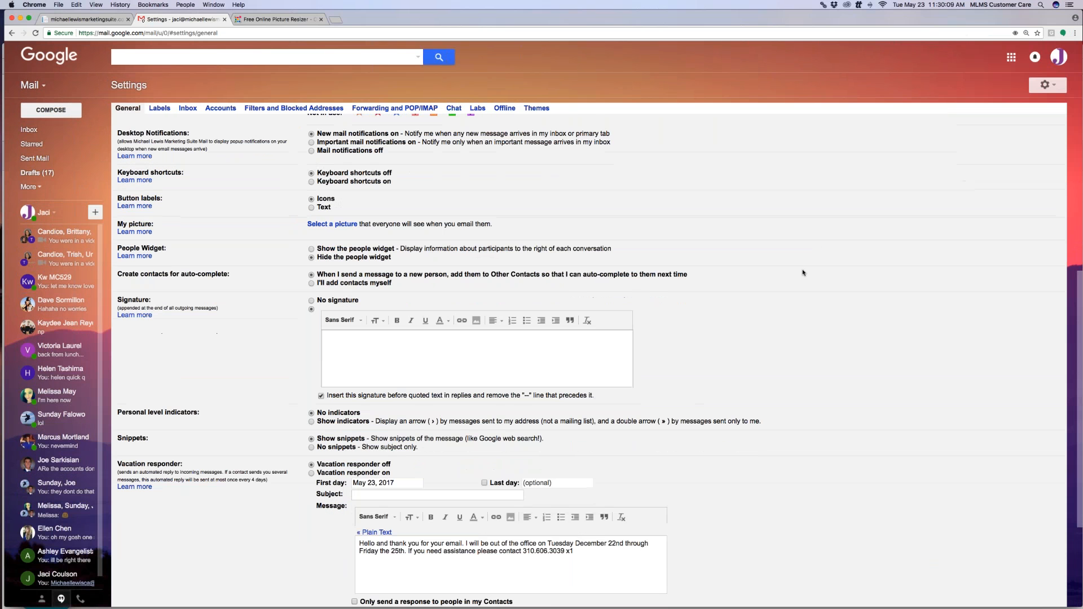
scroll(677, 293, "down", 1)
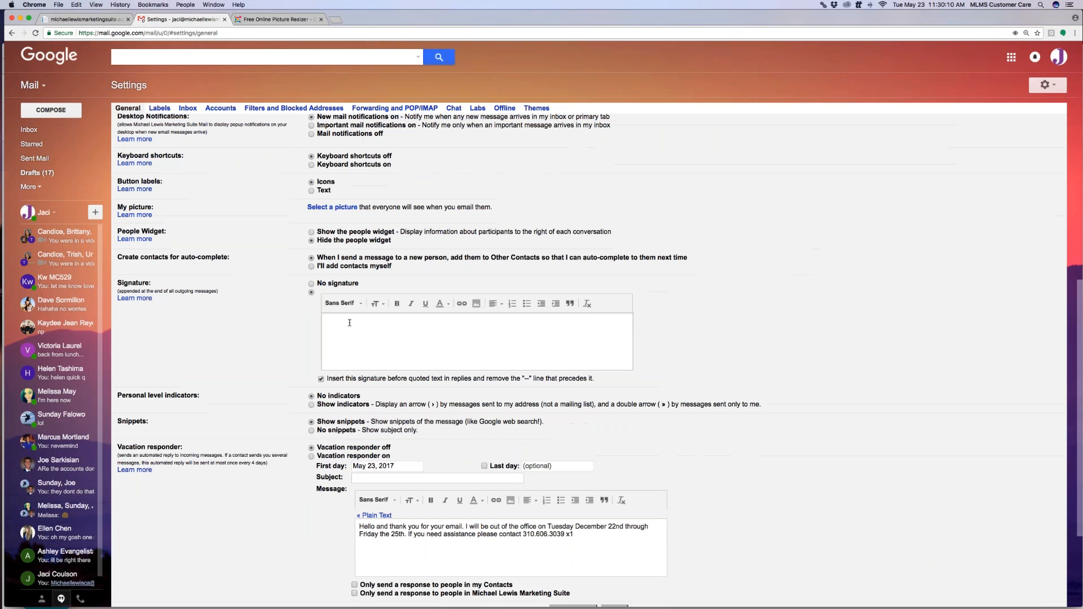
left_click(476, 304)
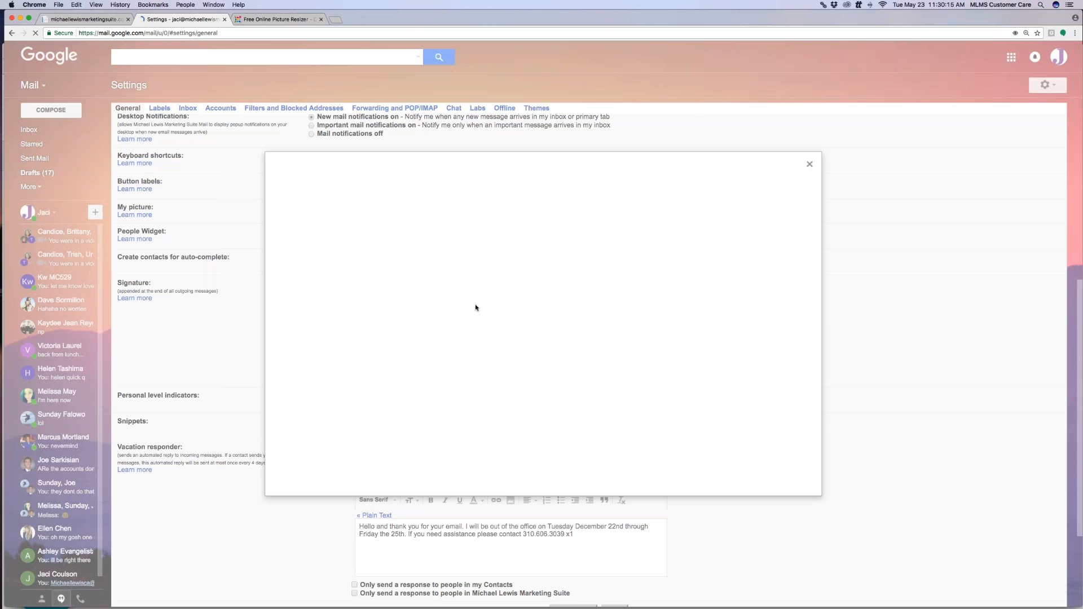
left_click(342, 194)
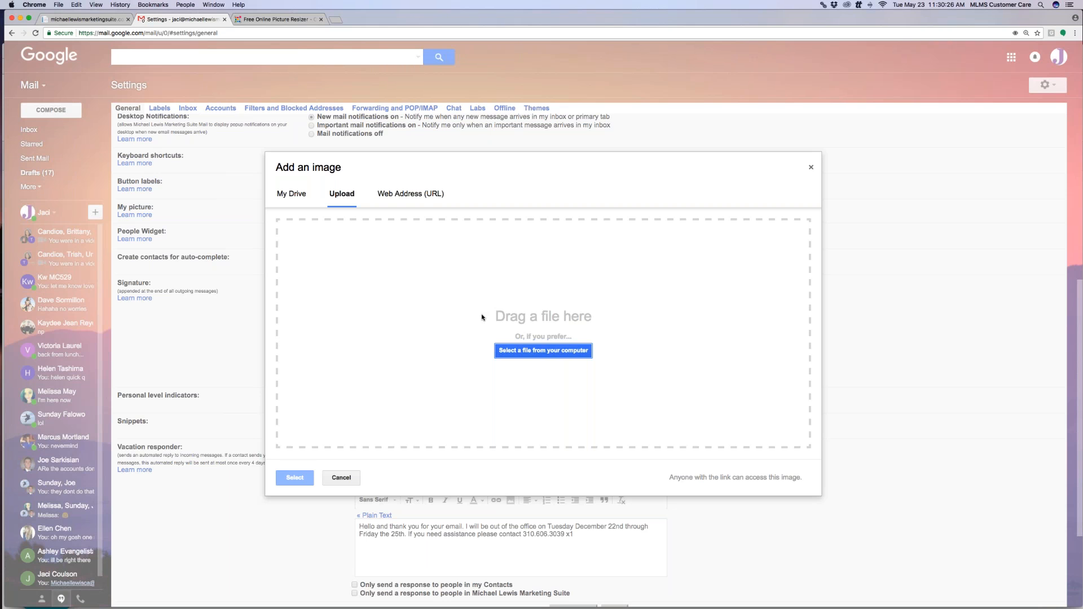
left_click(568, 354)
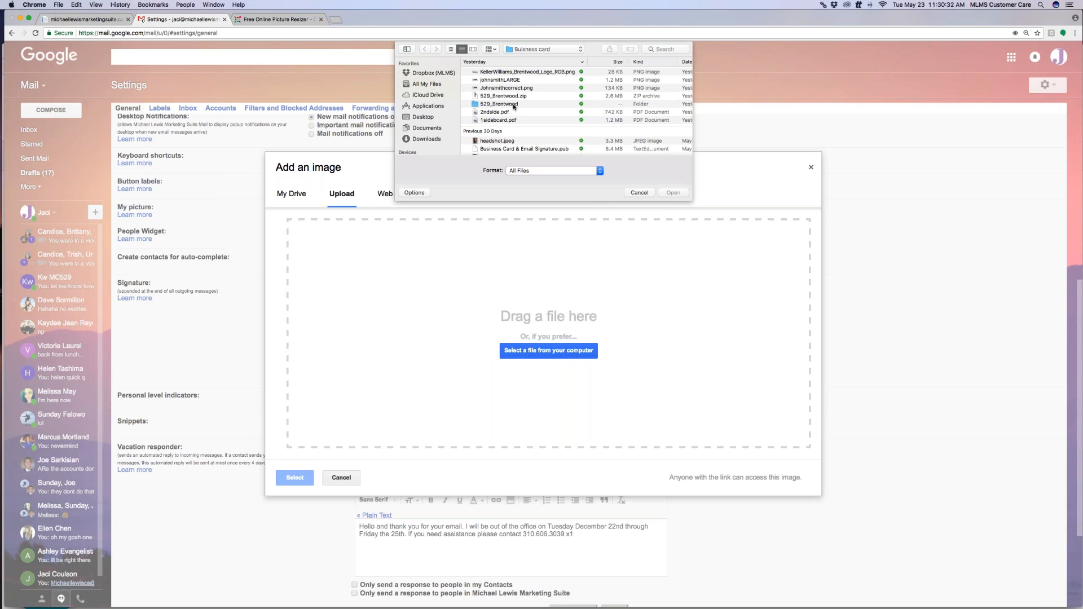
double_click(519, 81)
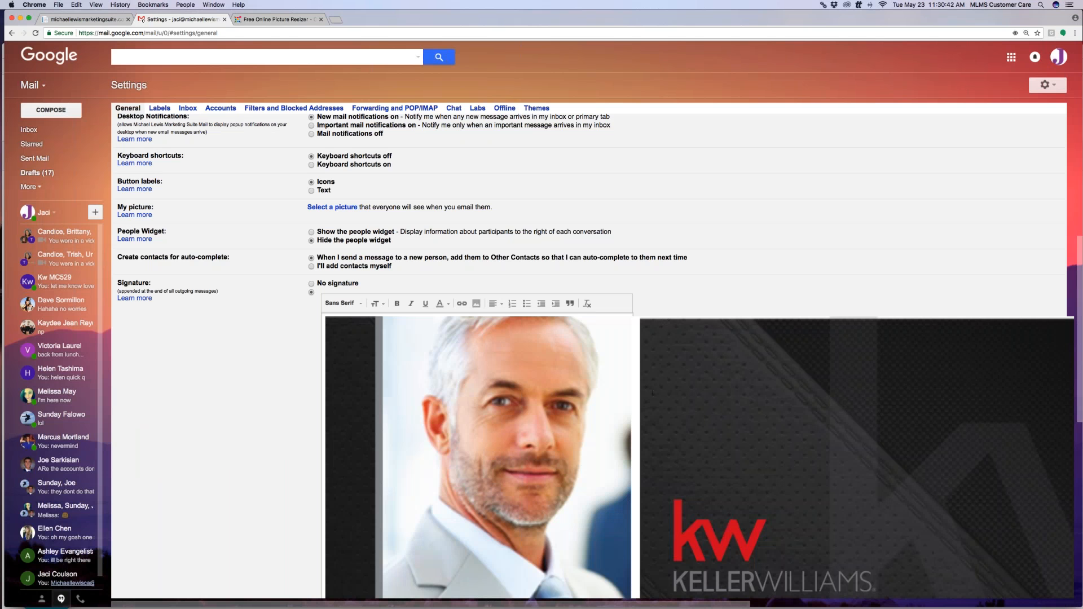
scroll(653, 393, "down", 5)
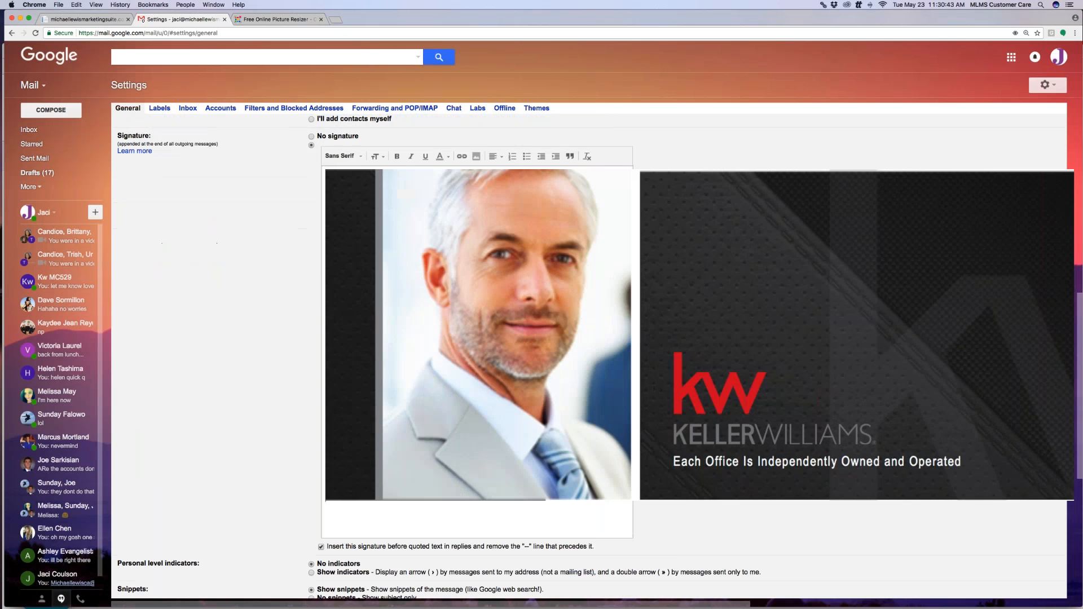
scroll(680, 389, "right", 5)
scroll(680, 390, "right", 4)
scroll(680, 390, "left", 8)
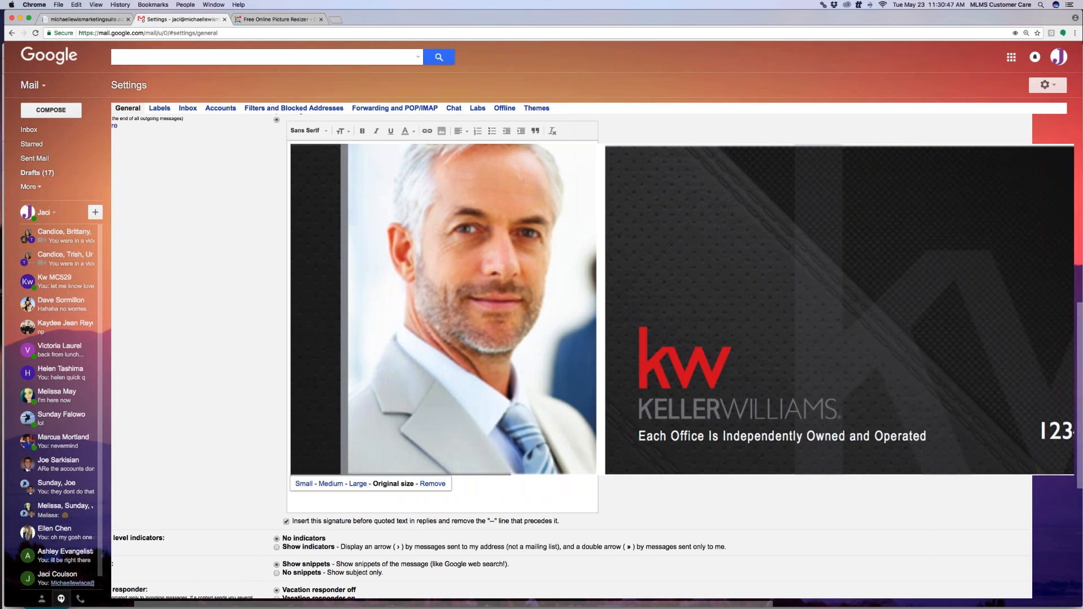
left_click(432, 484)
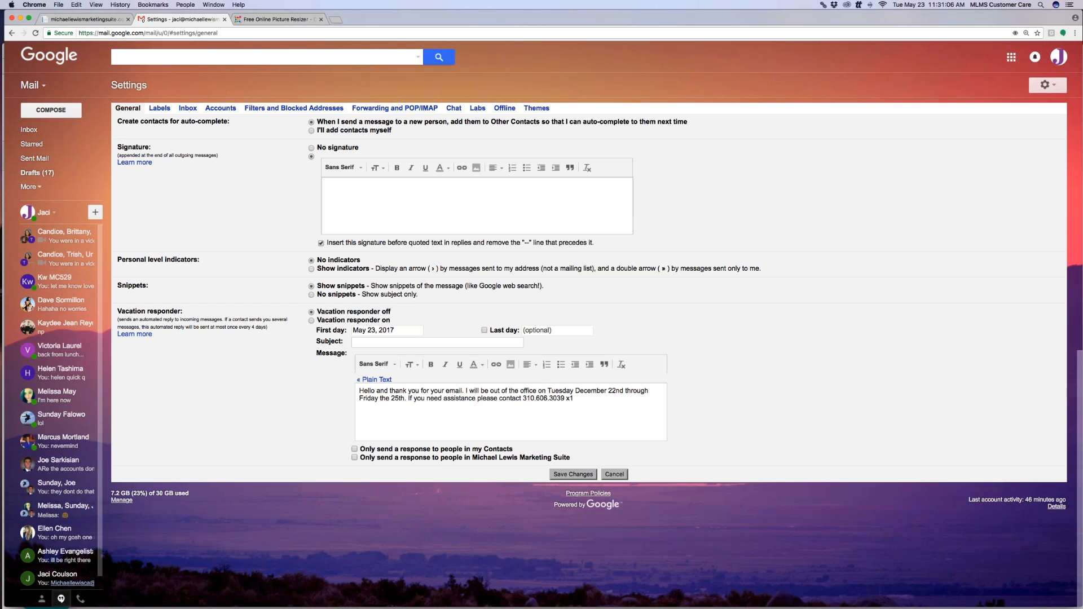
Upload the johnsmithLARGE image to PicResize
left_click(292, 20)
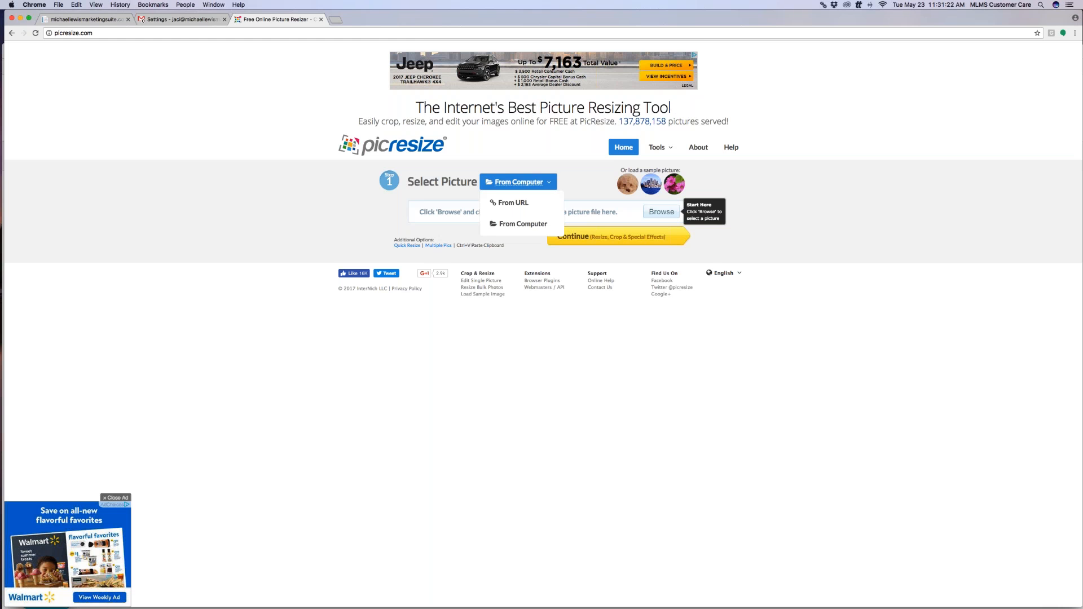
left_click(661, 213)
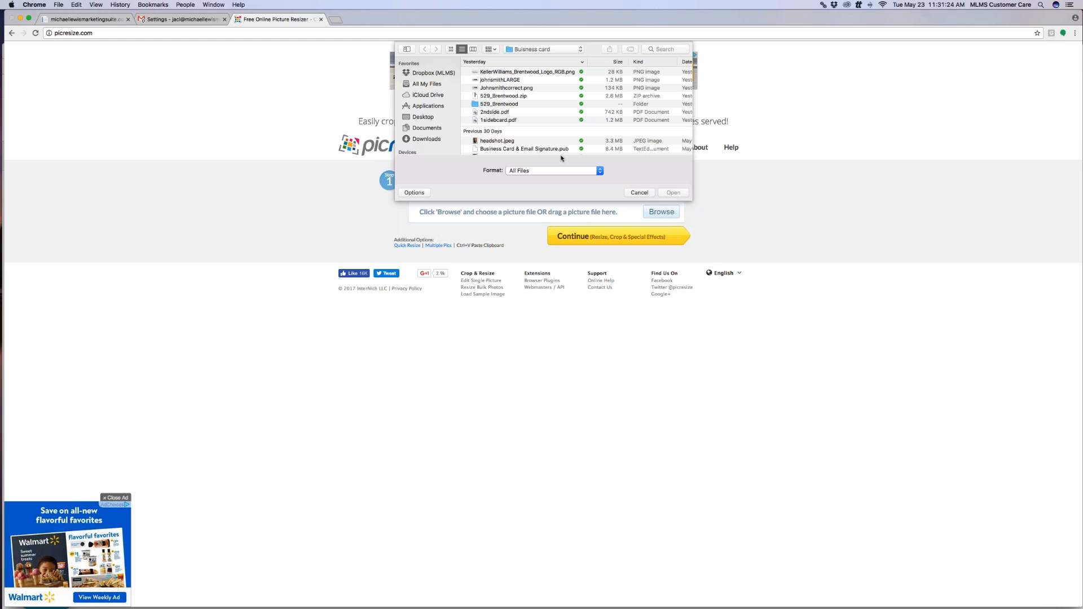
double_click(508, 80)
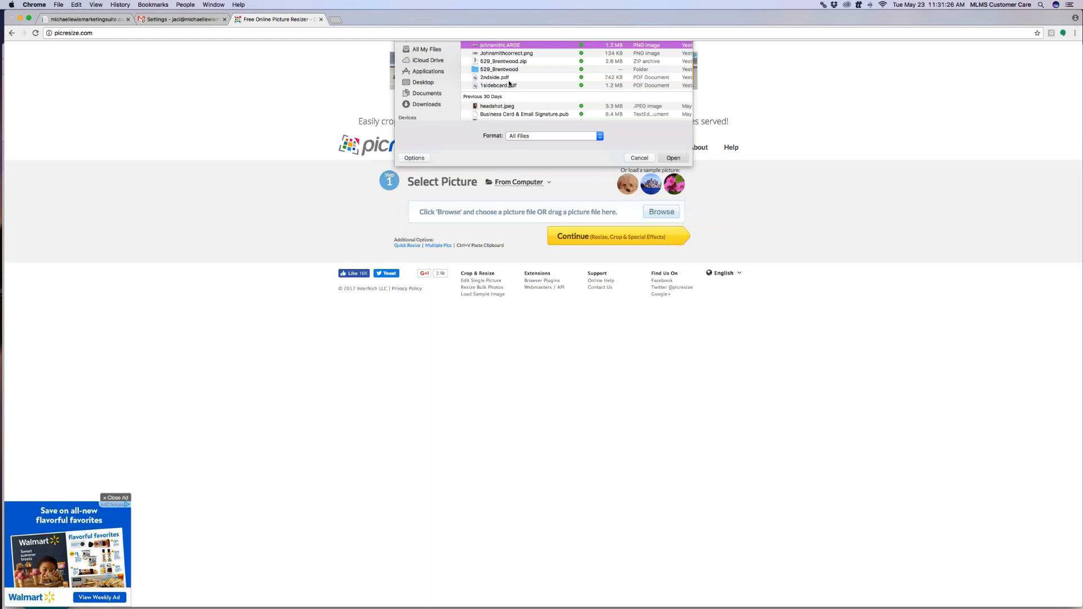
left_click(608, 238)
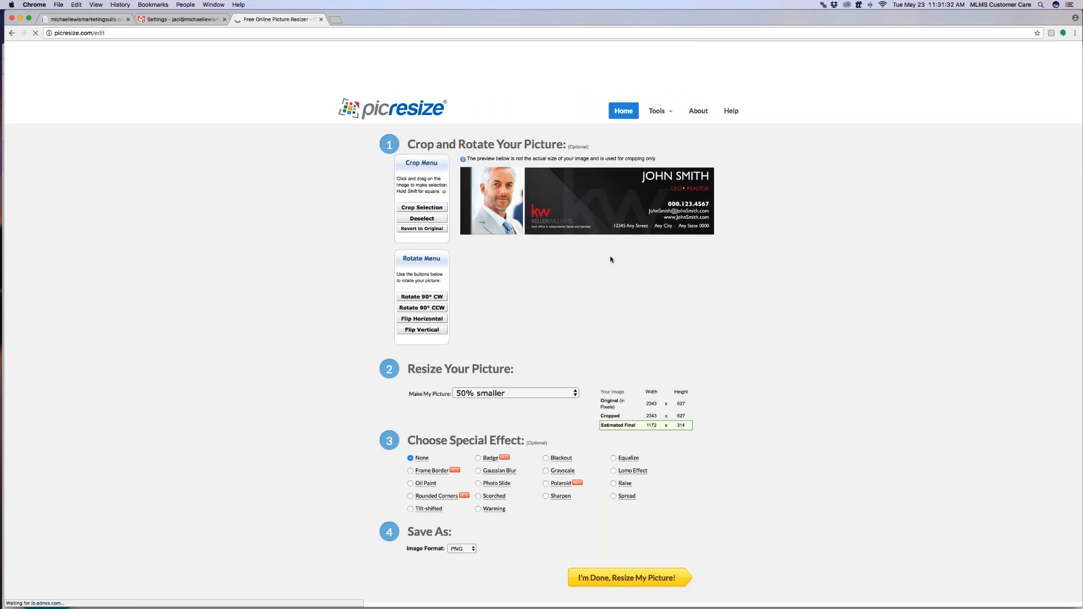
Set the picture to 75% smaller and run the resize
scroll(533, 310, "down", 3)
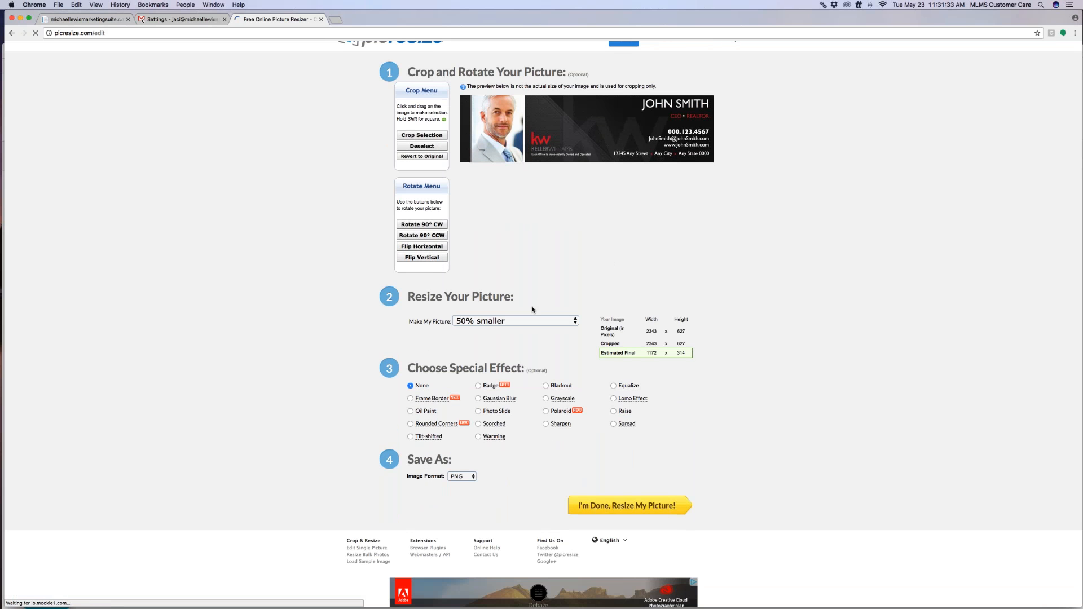
left_click(487, 321)
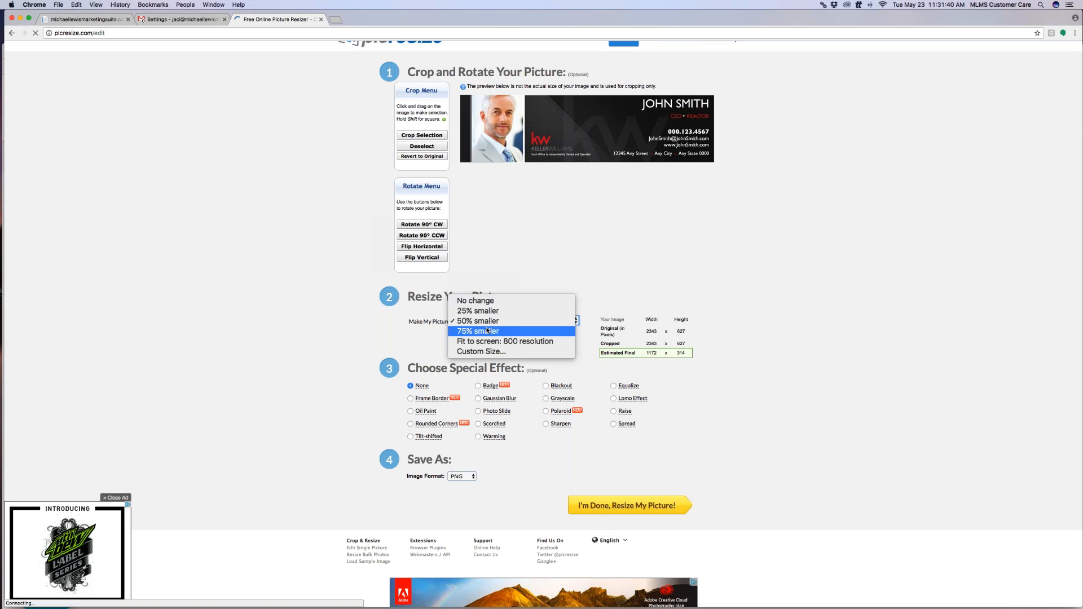
left_click(636, 316)
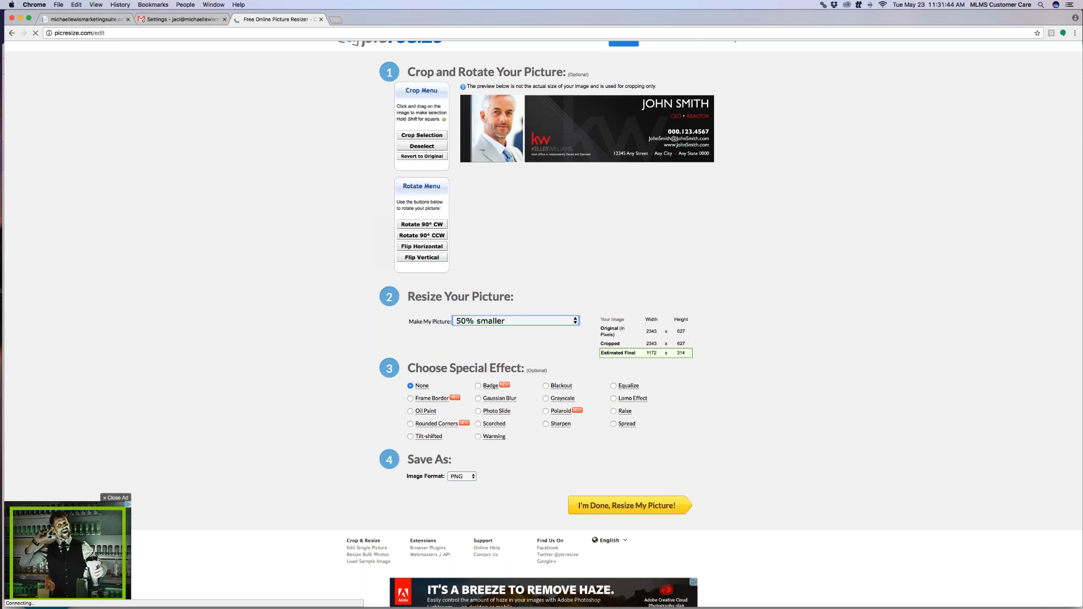
left_click(496, 321)
left_click(504, 330)
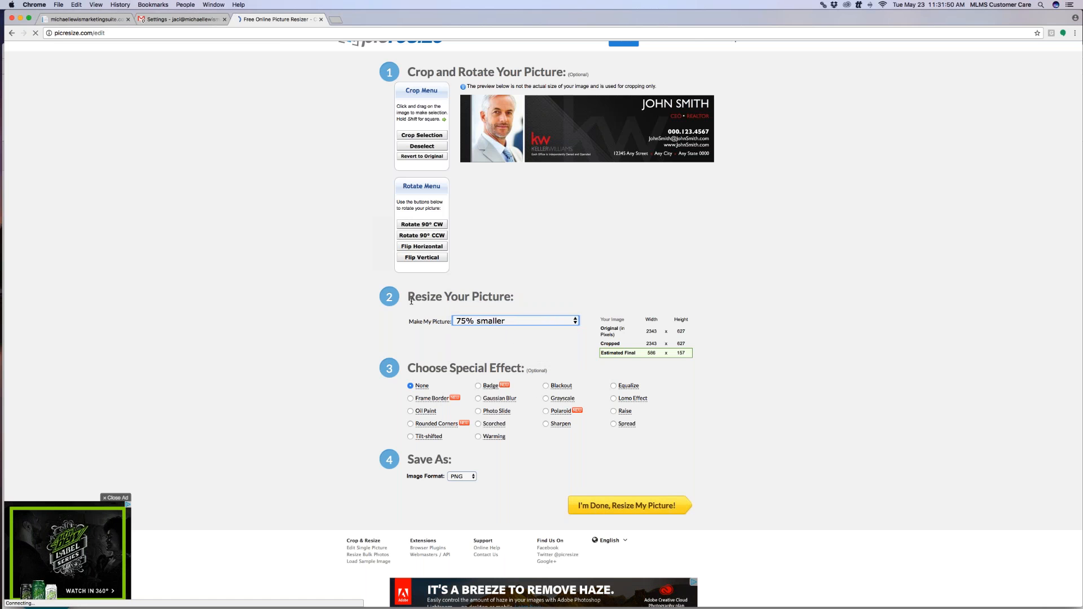
left_click_drag(648, 509, 660, 504)
left_click(655, 505)
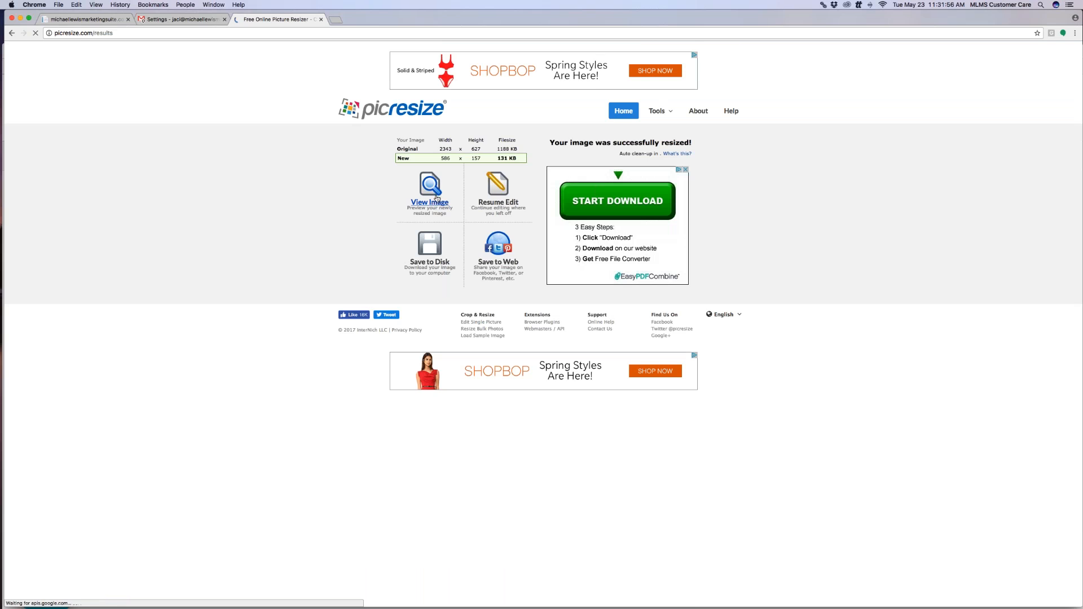
Save the resized 586 × 157 image from its preview, then go back to Gmail settings
left_click(436, 199)
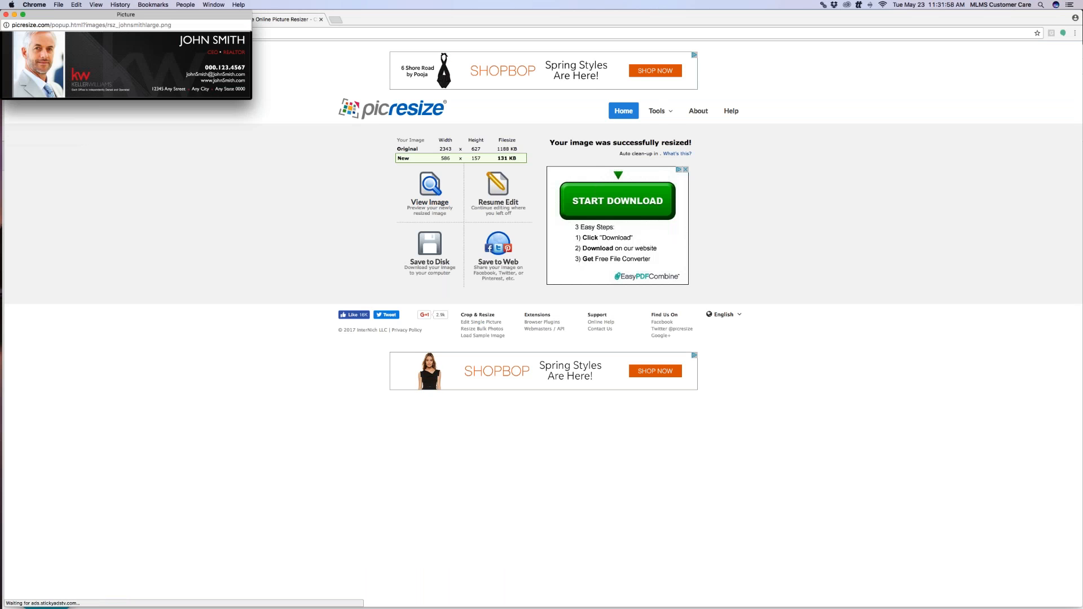
left_click_drag(157, 16, 597, 95)
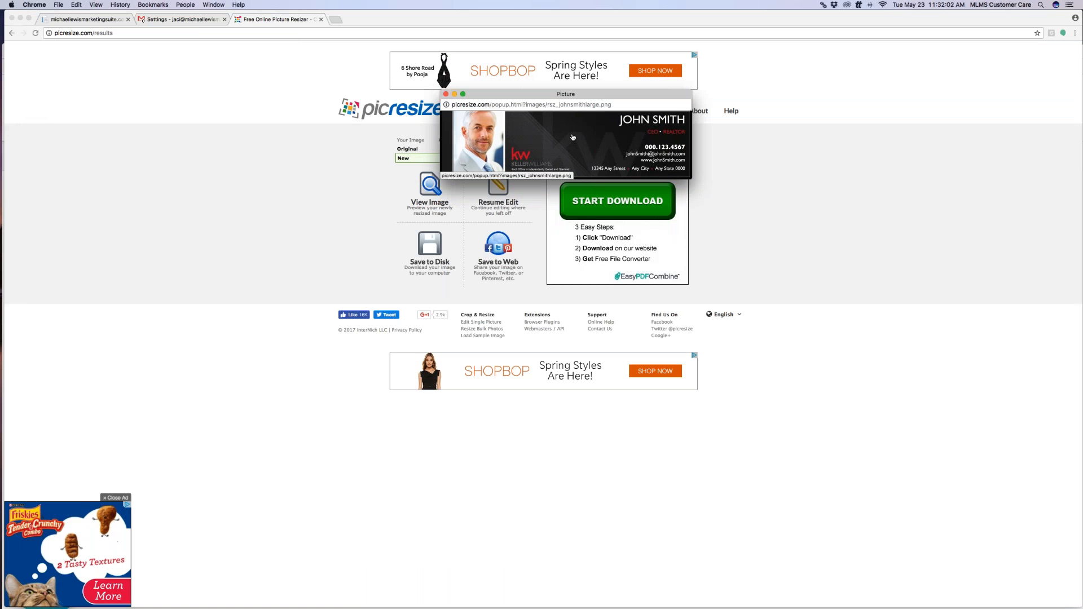
left_click_drag(516, 93, 277, 164)
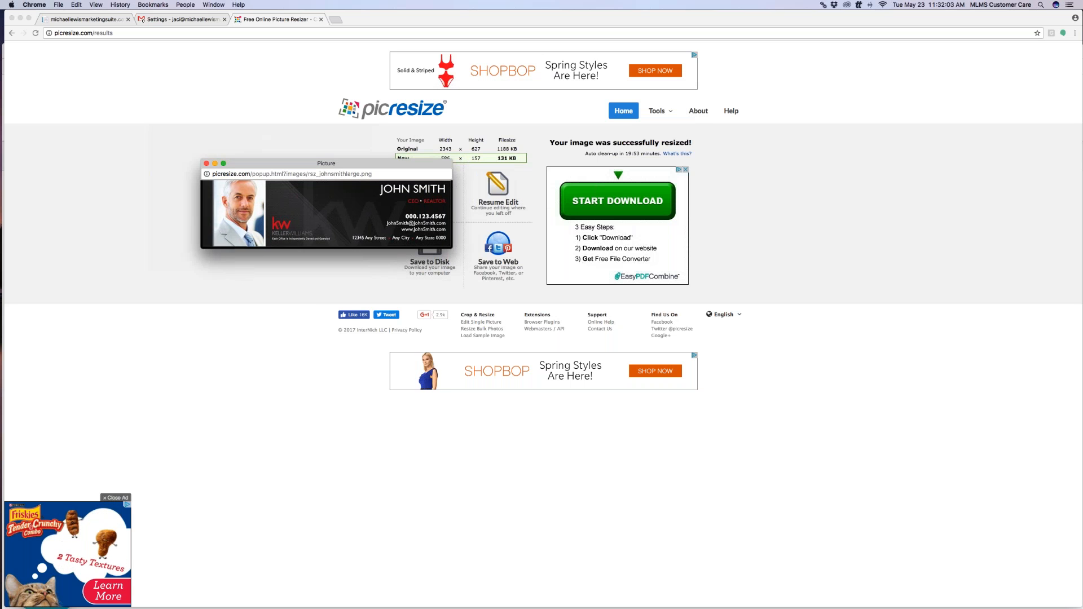
right_click(308, 190)
left_click(357, 256)
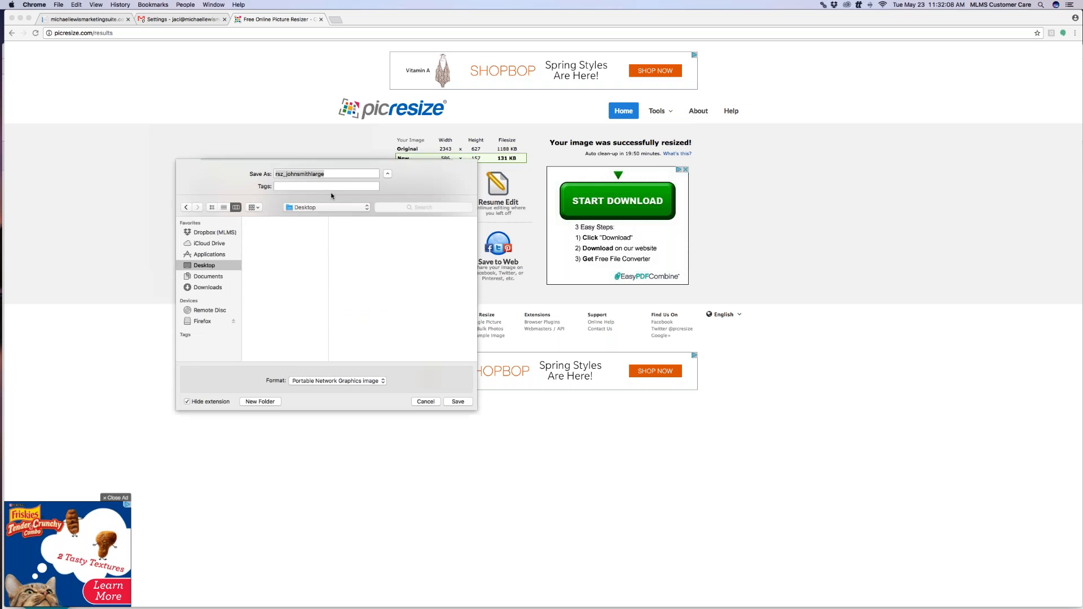
key("Return")
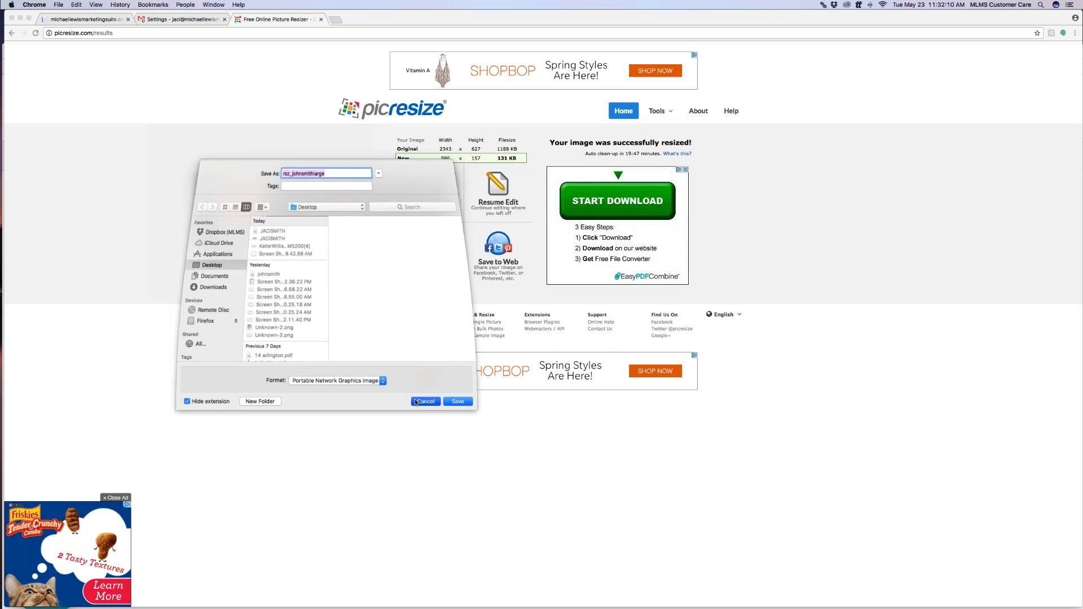
left_click(207, 164)
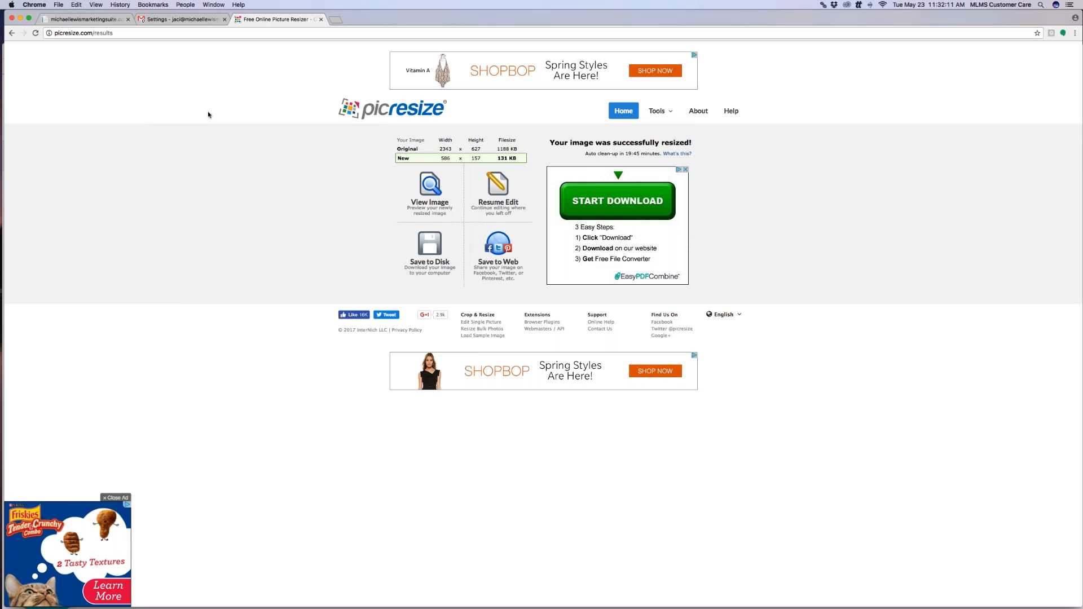
left_click(184, 19)
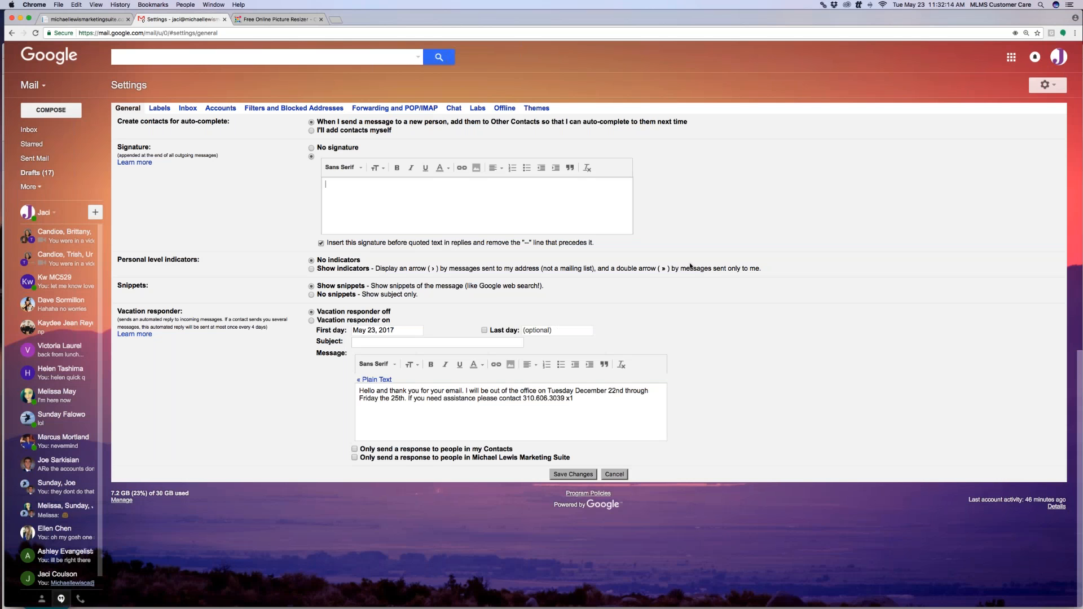
Upload the resized signature PNG from the computer into the Gmail signature box
left_click(476, 169)
left_click(342, 193)
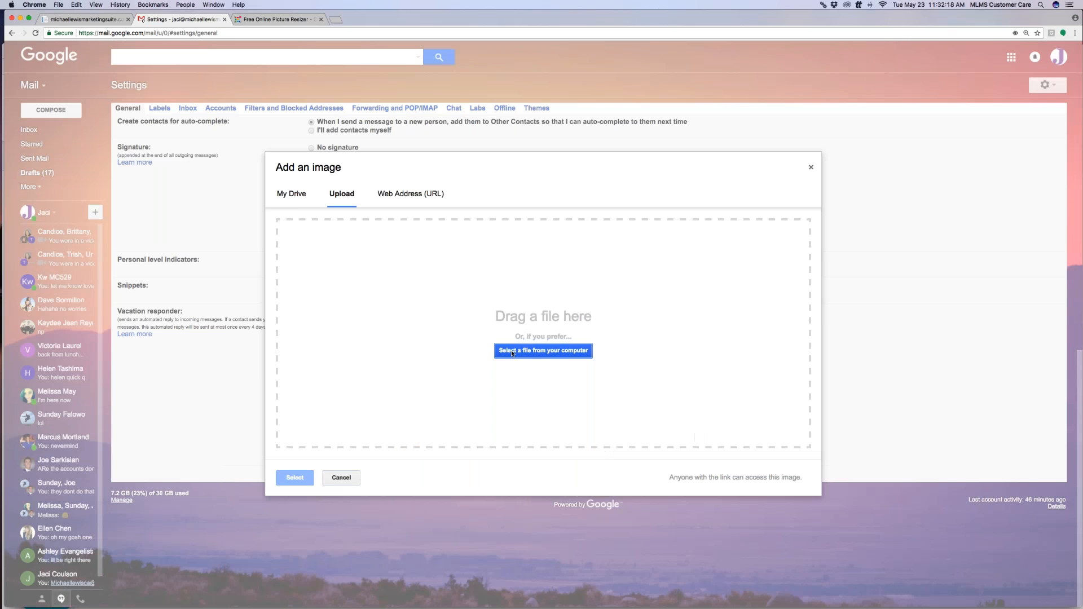
left_click(513, 352)
left_click(516, 88)
double_click(516, 88)
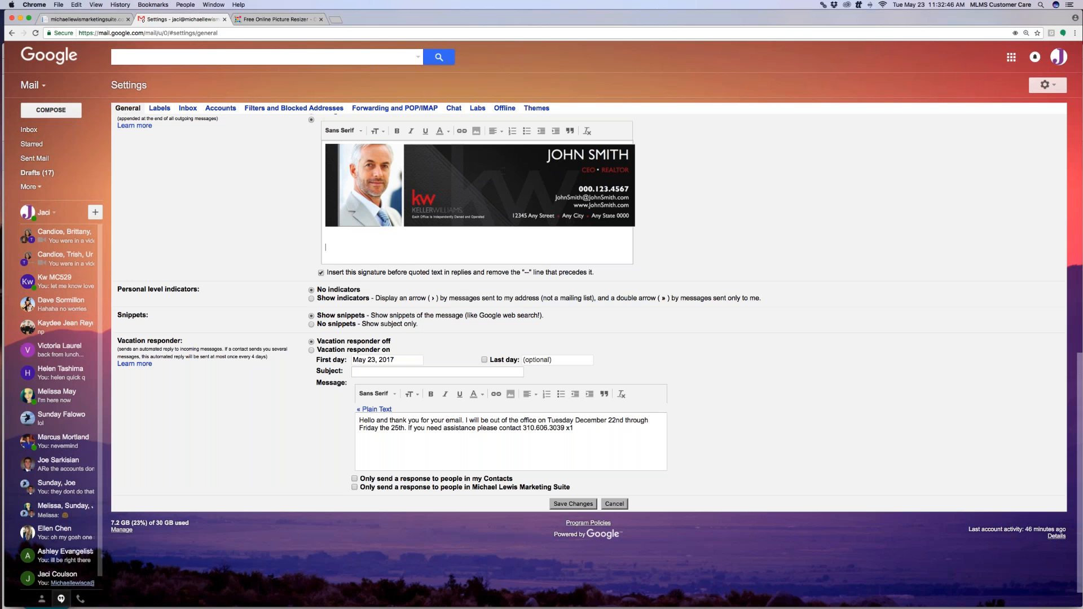
left_click(485, 175)
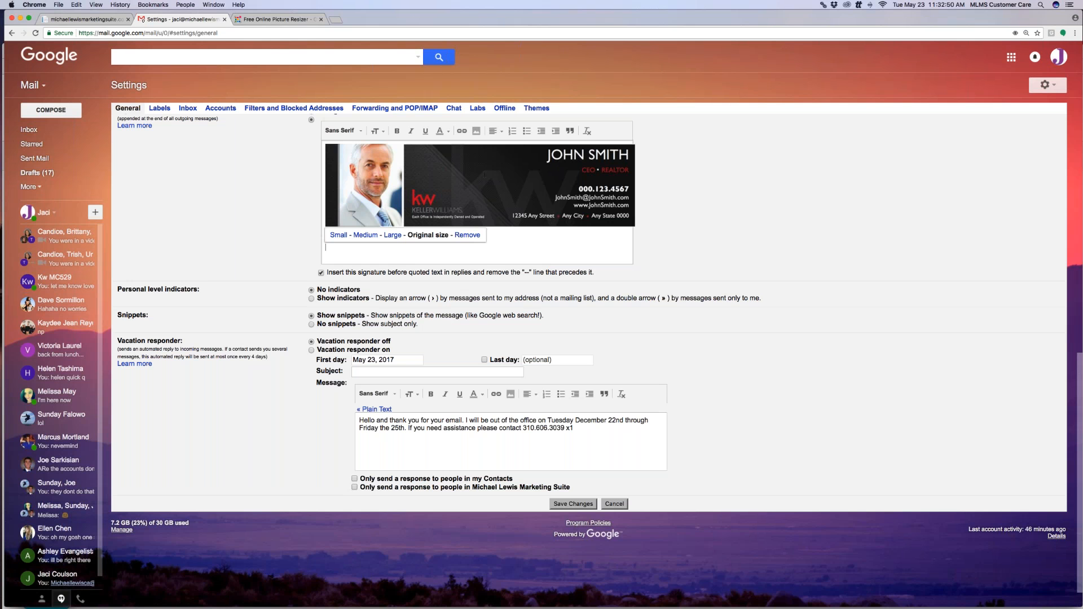
left_click(544, 251)
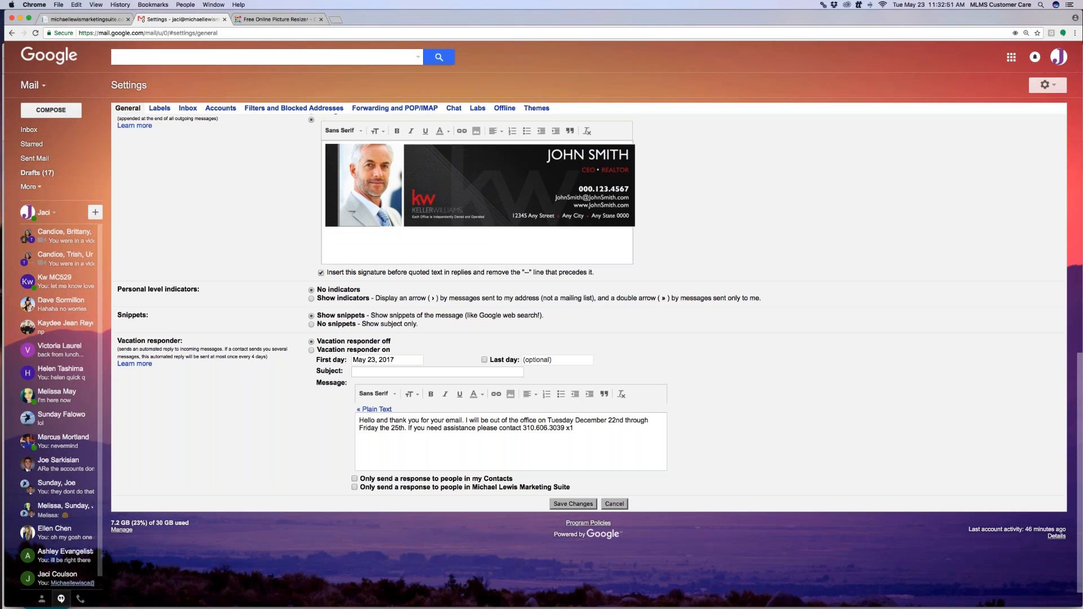
left_click(462, 131)
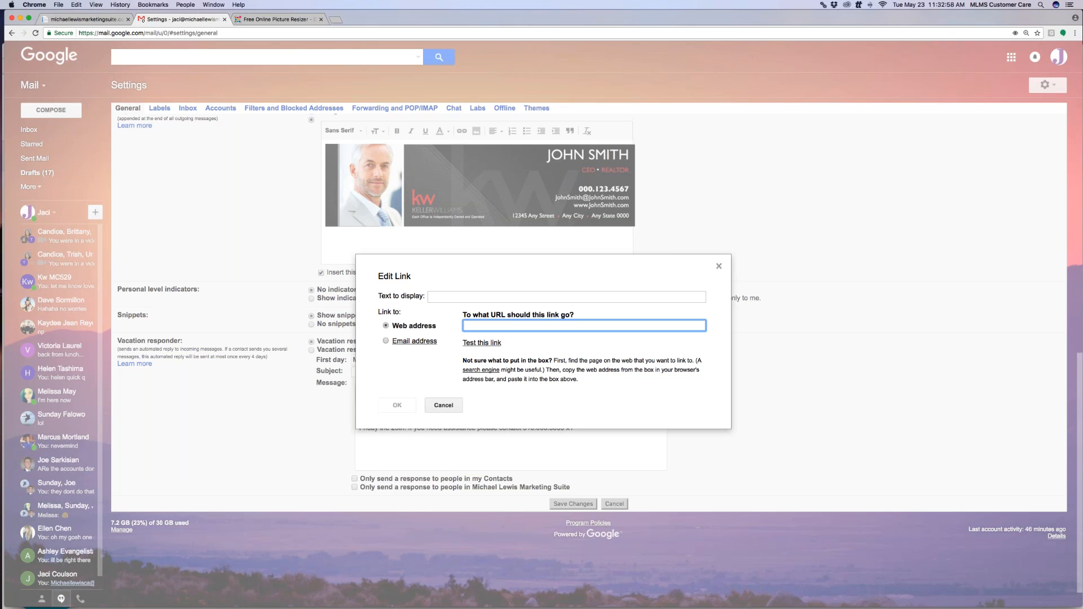
Cancel the link dialog and type the sender's name and e-mail address on separate lines below the image
left_click(455, 405)
scroll(508, 326, "up", 1)
scroll(508, 327, "up", 2)
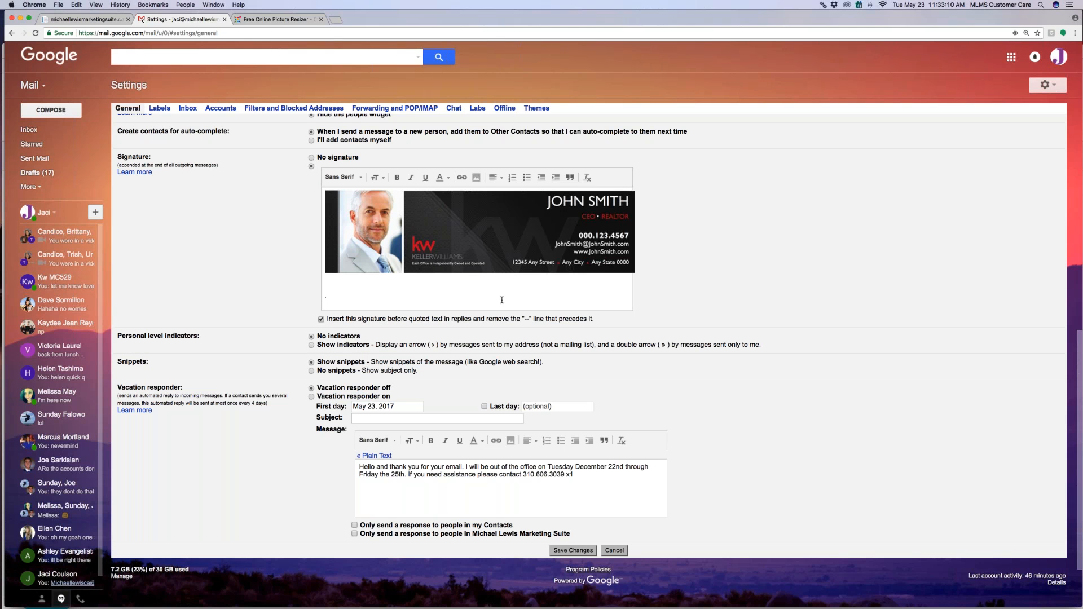
key("Return")
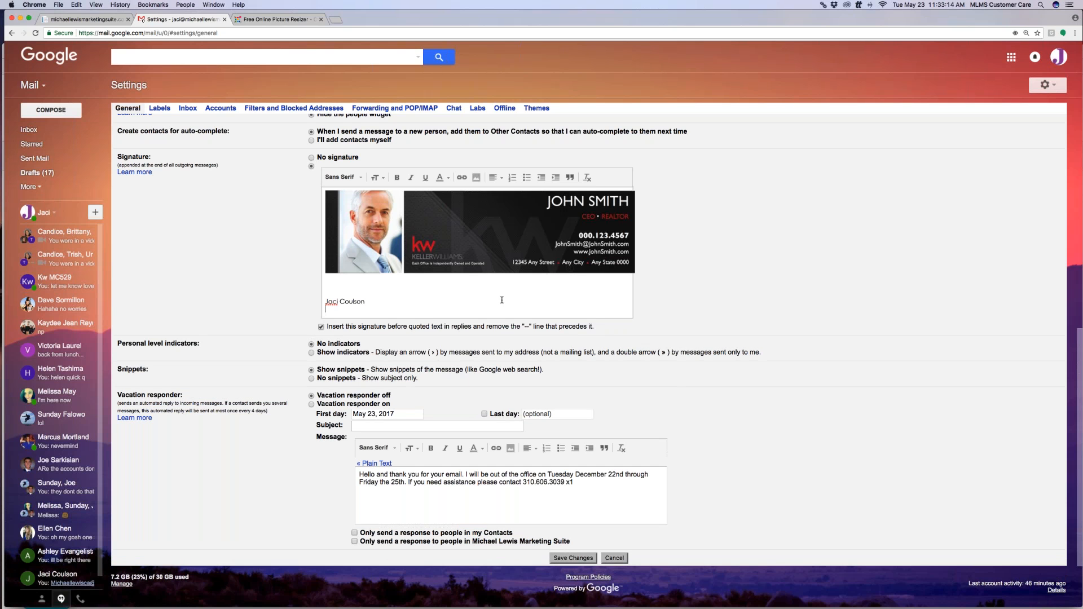
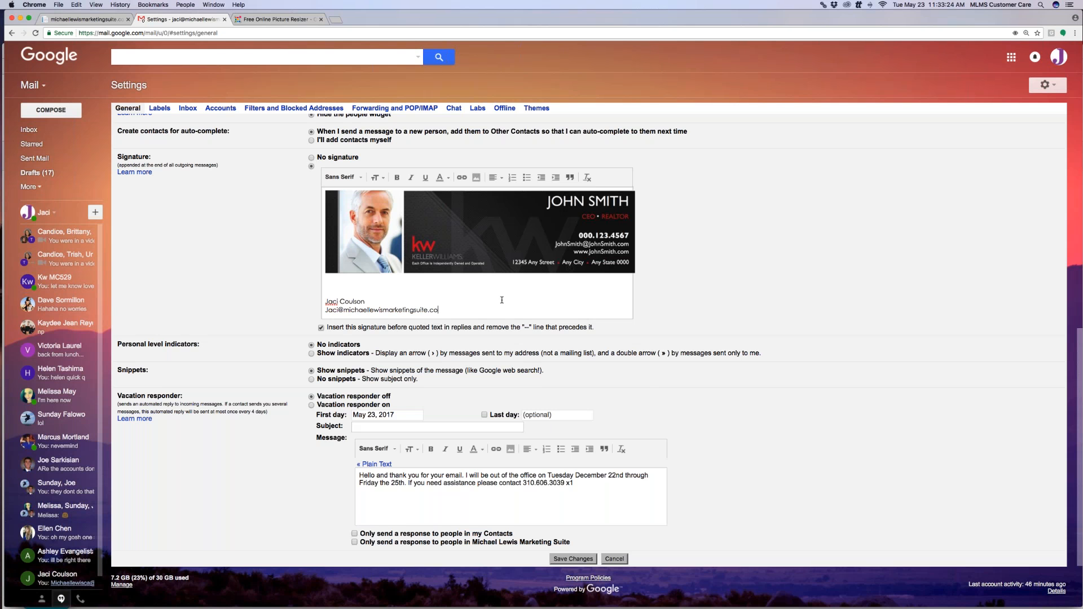
key("Return")
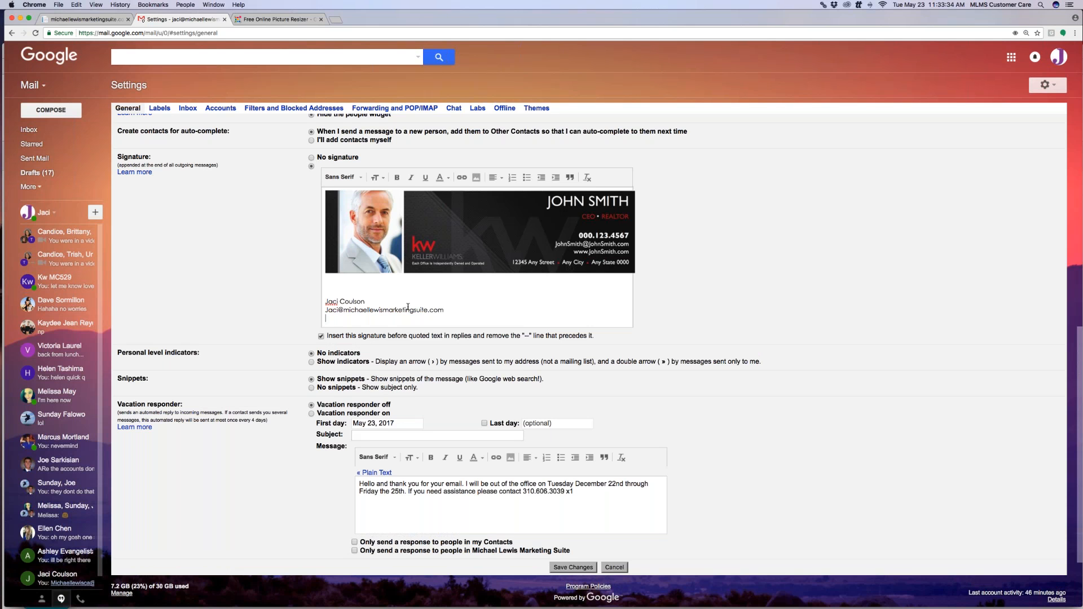
Save the Gmail signature changes and bring the Michael Lewis Marketing Suite Free Stuff window forward
left_click(574, 567)
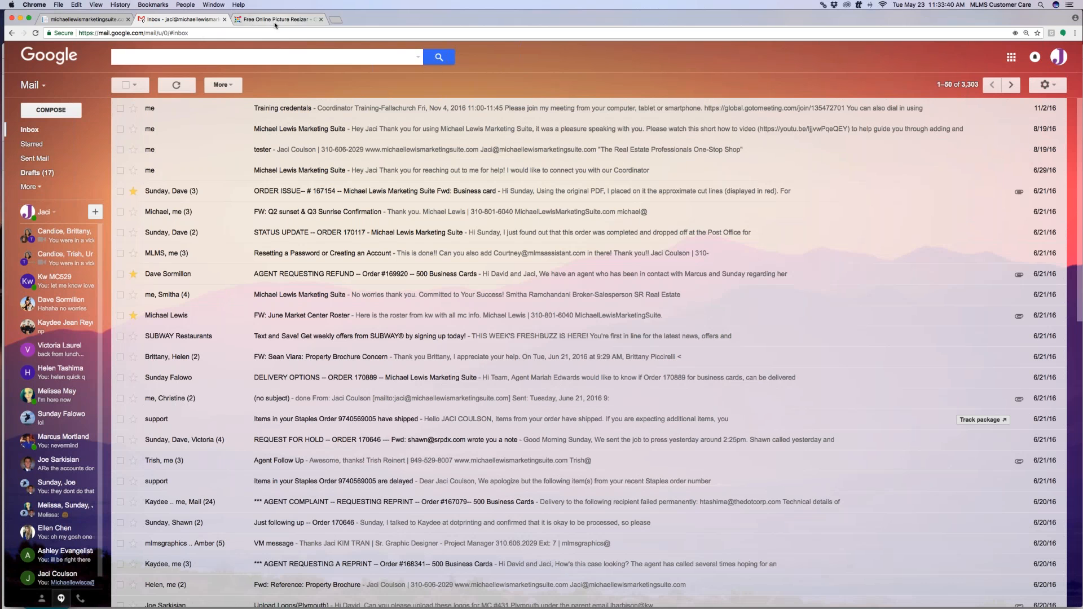
left_click(106, 21)
left_click_drag(397, 20, 392, 104)
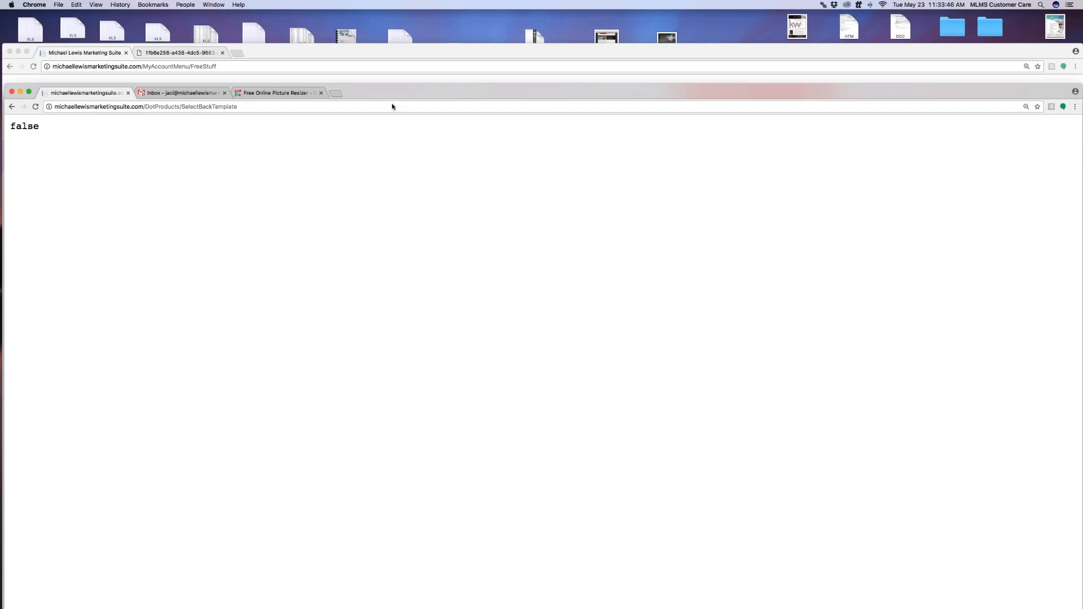
left_click_drag(438, 48, 438, 16)
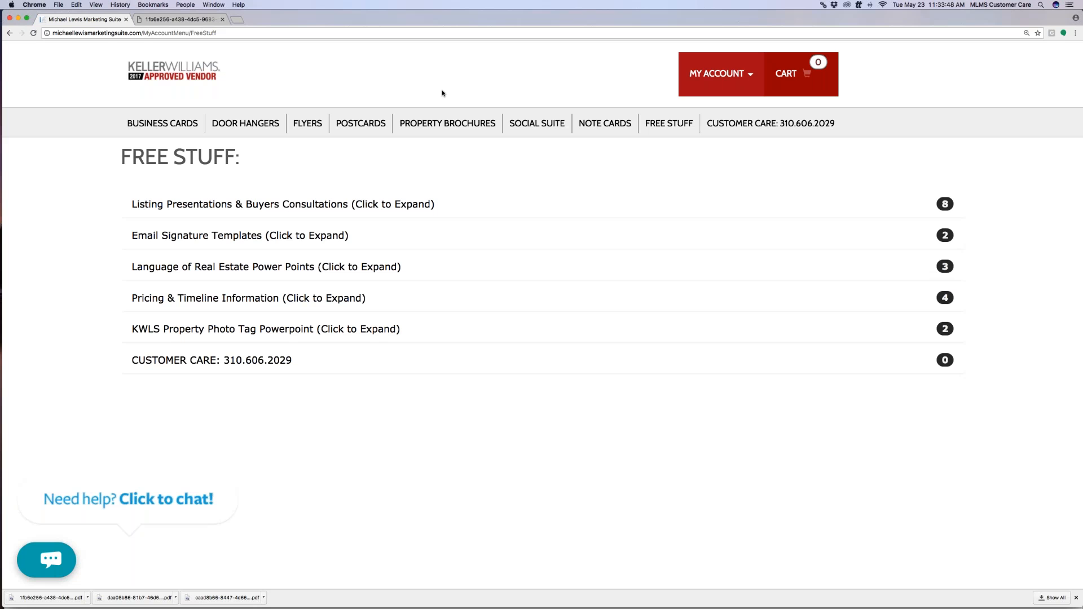